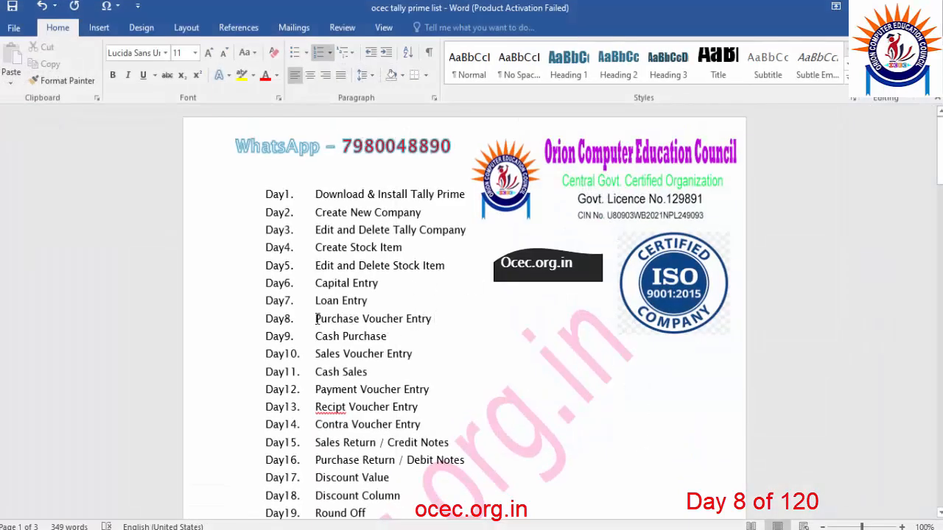
Append ' (credit)' to the Day8 Purchase Voucher Entry line in the Word course list.
left_click_drag(316, 318, 440, 319)
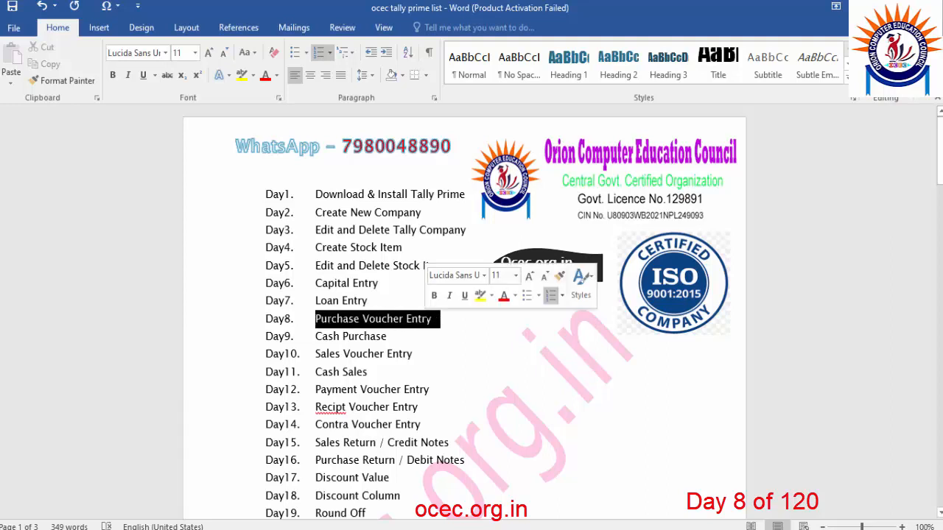
left_click(442, 326)
type("(c")
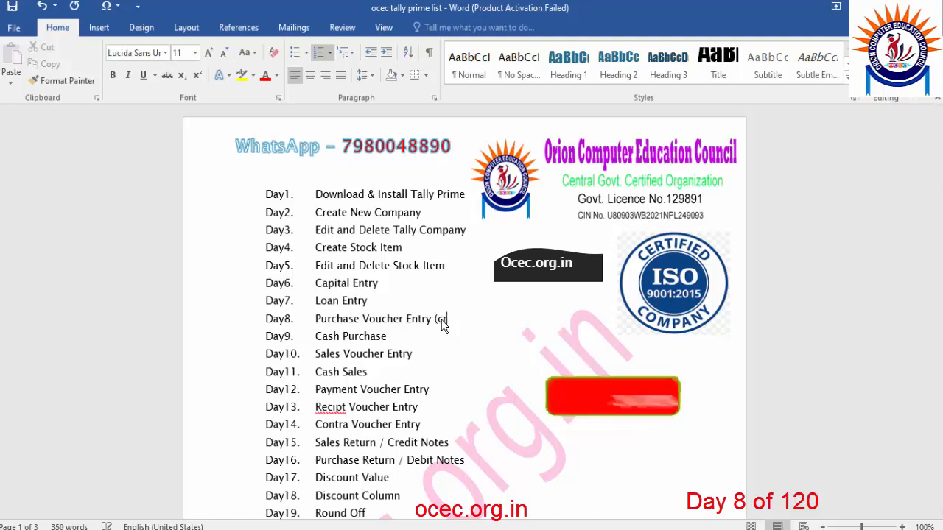
type("redit)")
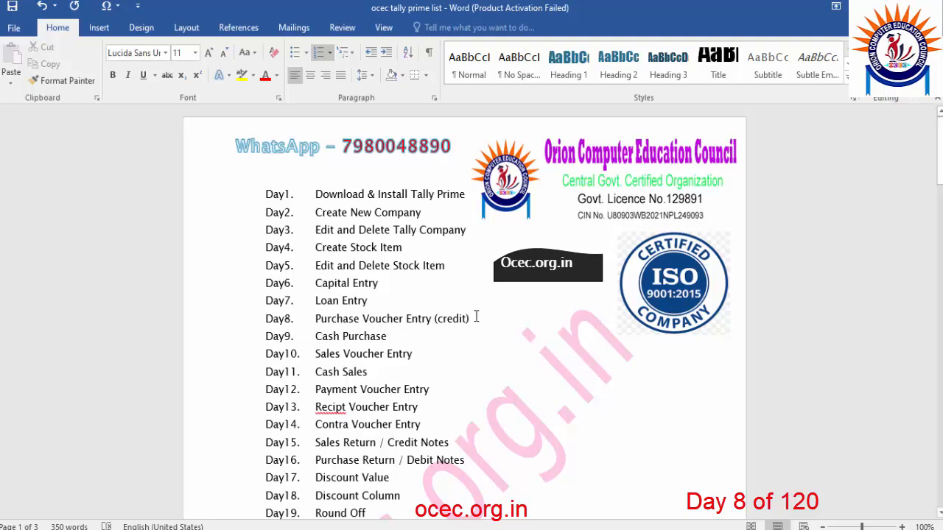
key("shift+Home")
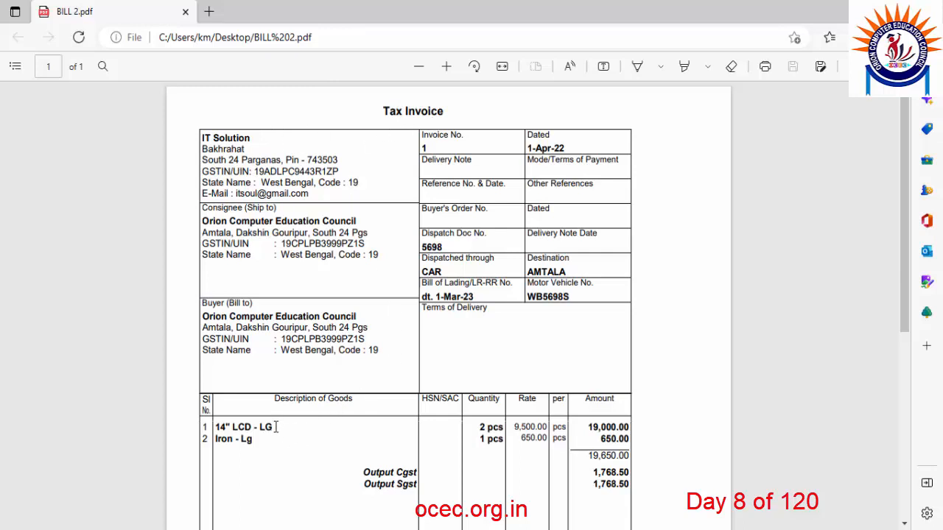
left_click_drag(276, 428, 215, 429)
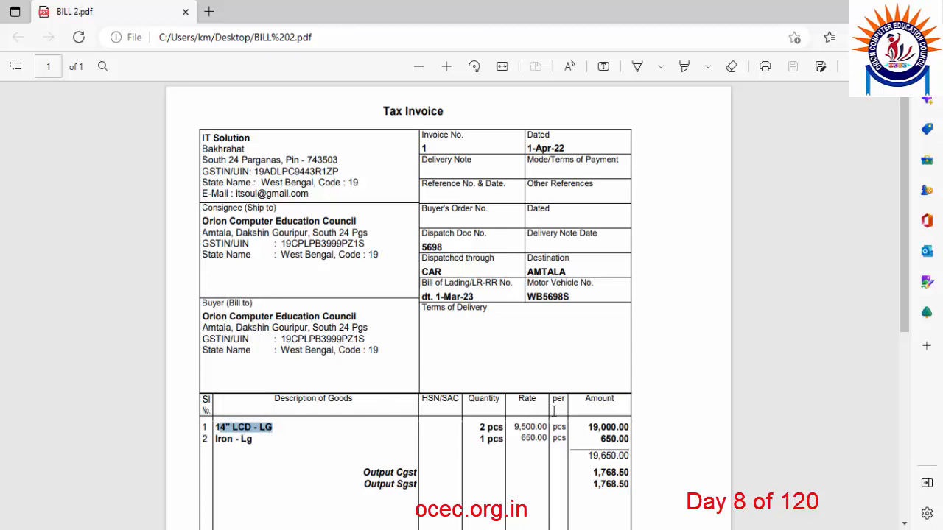
left_click_drag(481, 427, 514, 434)
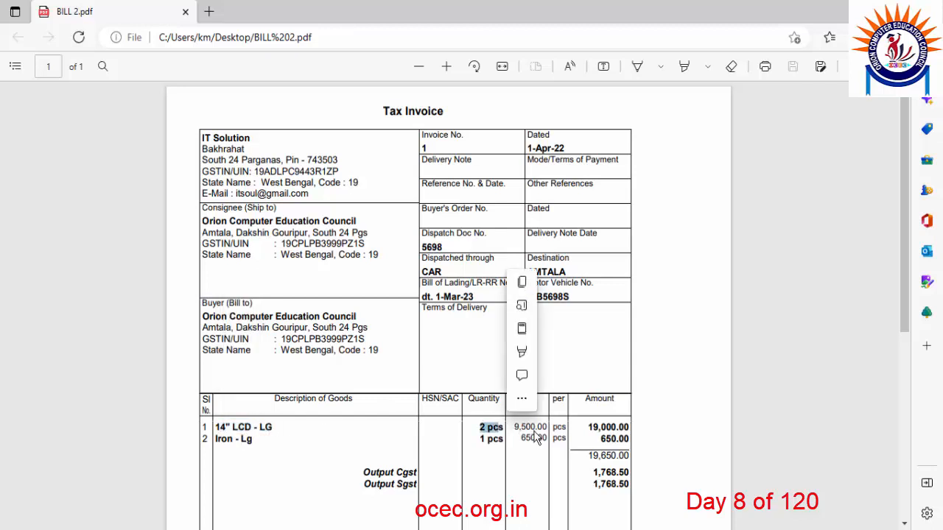
left_click(526, 434)
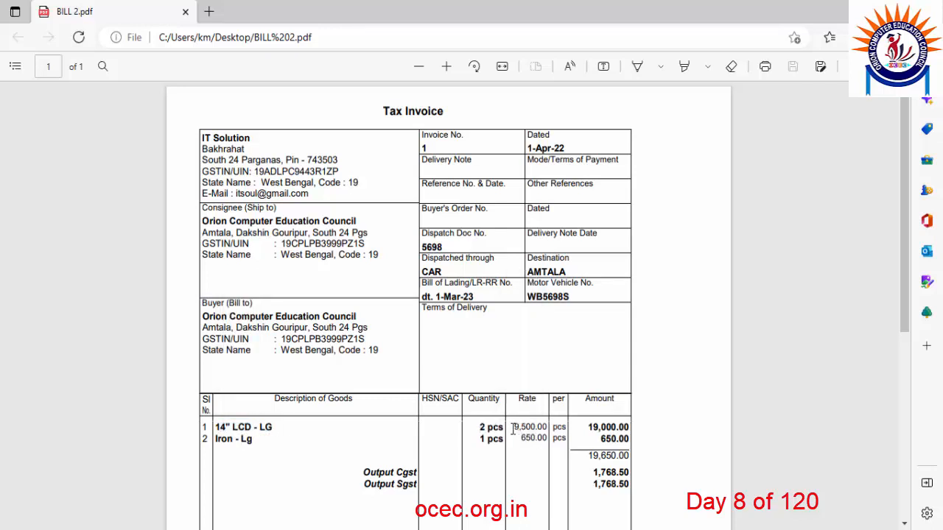
left_click_drag(514, 429, 537, 428)
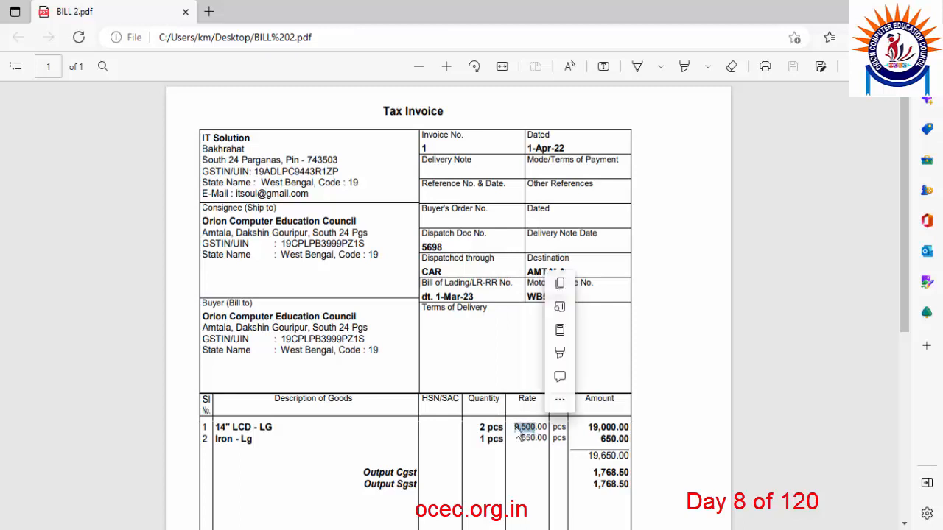
left_click(592, 433)
left_click_drag(589, 428, 630, 427)
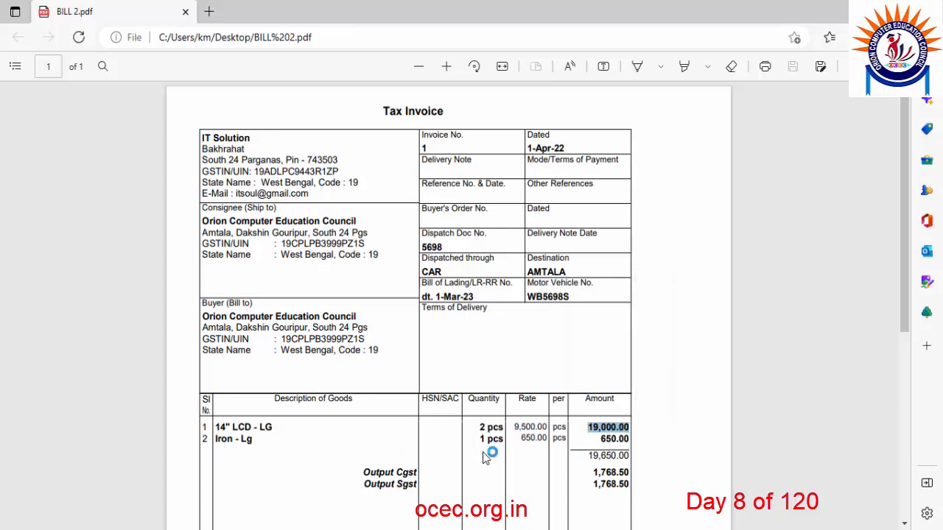
left_click_drag(521, 442, 605, 450)
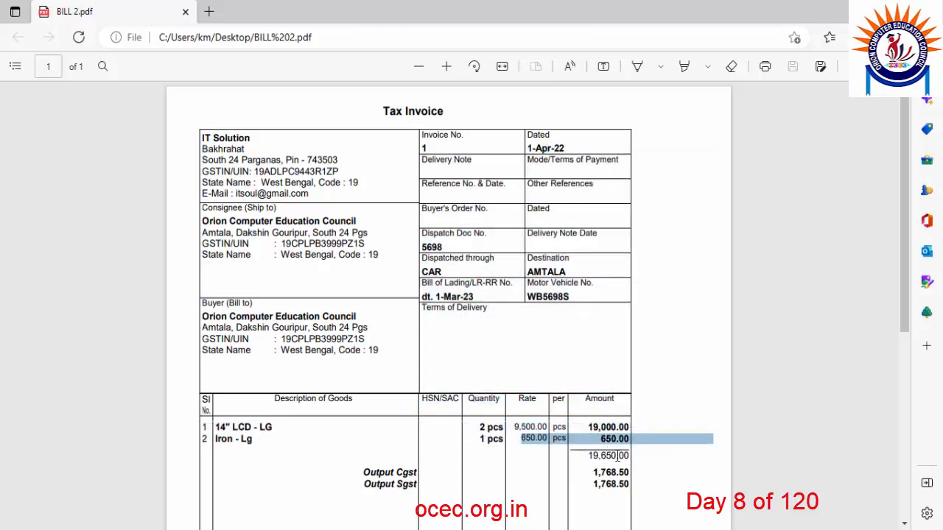
left_click_drag(364, 472, 615, 495)
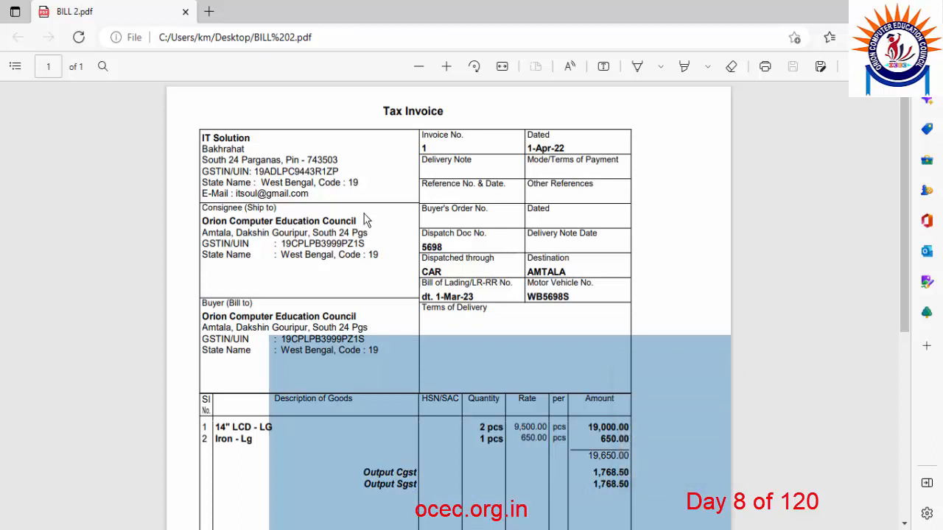
left_click(267, 153)
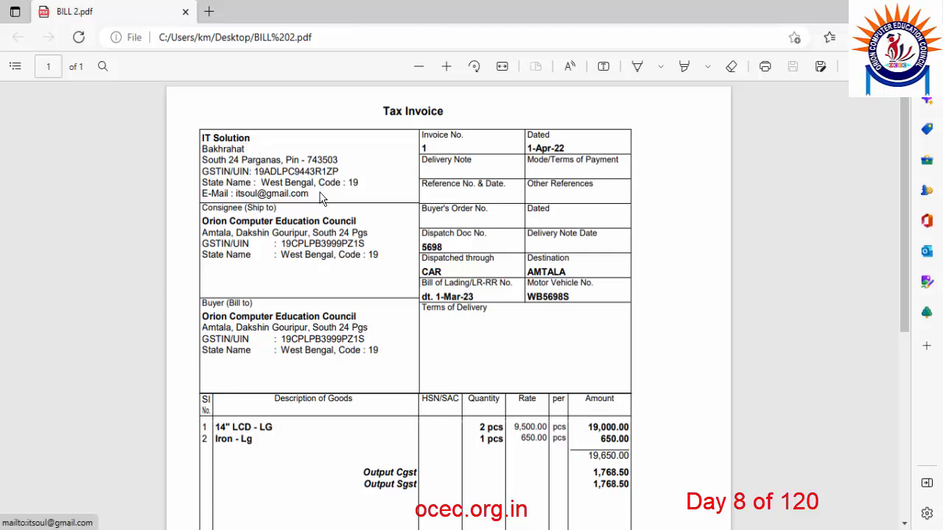
left_click_drag(339, 171, 202, 139)
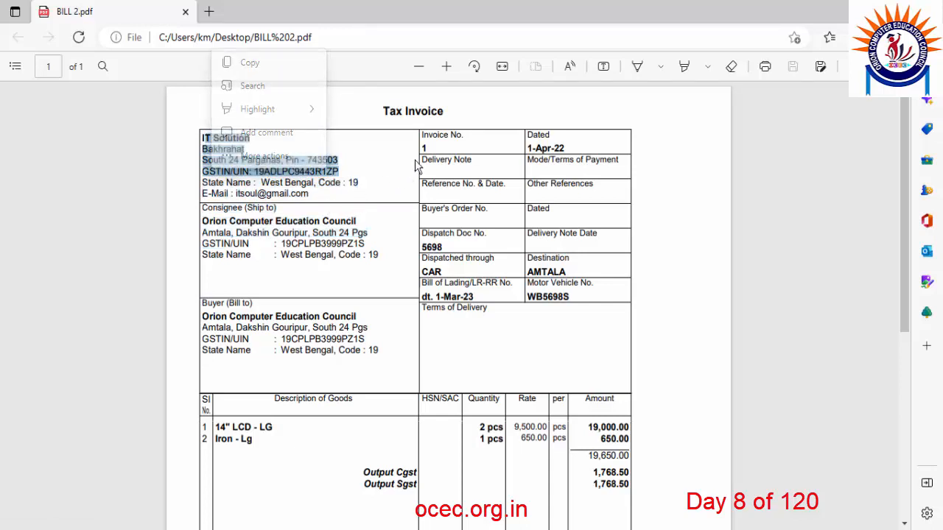
left_click(347, 193)
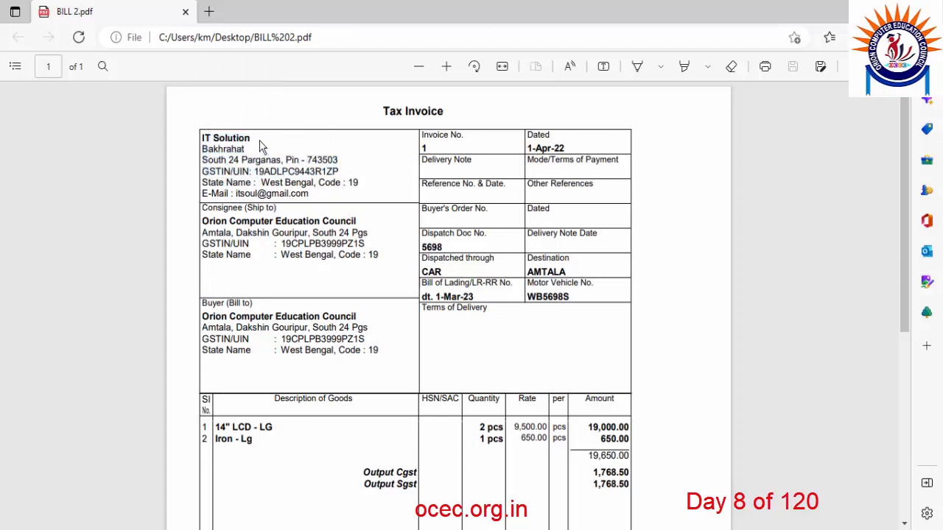
left_click_drag(202, 137, 250, 134)
left_click(366, 164)
left_click_drag(906, 177, 908, 299)
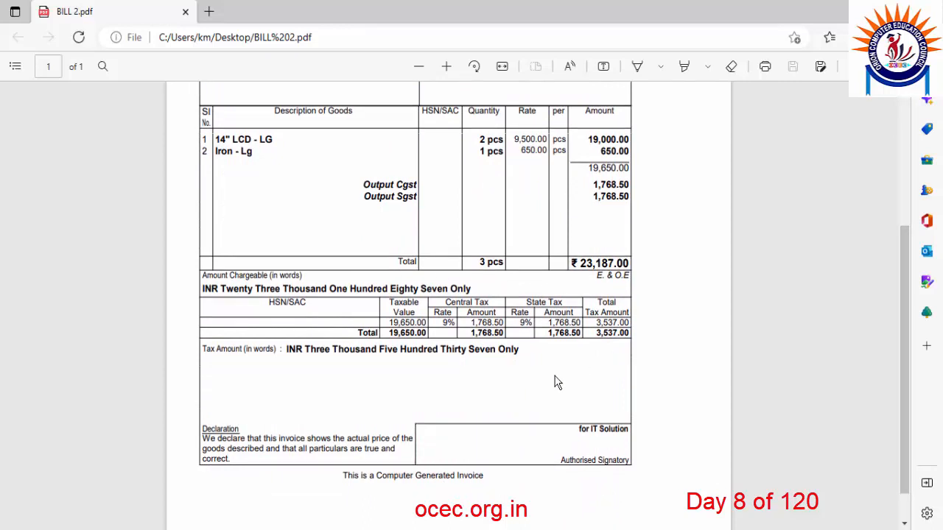
Highlight the buyer's company name at the top of the invoice, then bring up the Start menu.
scroll(555, 376, "up", 4)
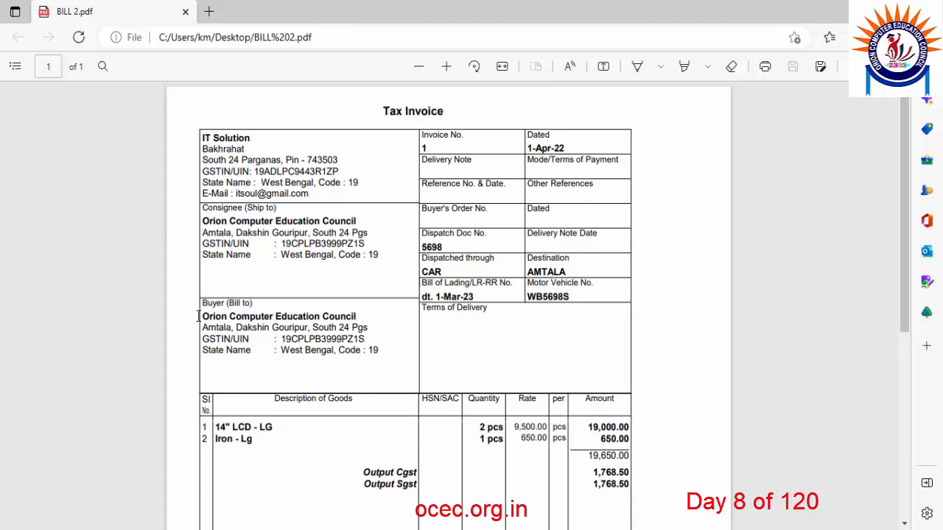
left_click_drag(200, 316, 347, 313)
left_click(365, 325)
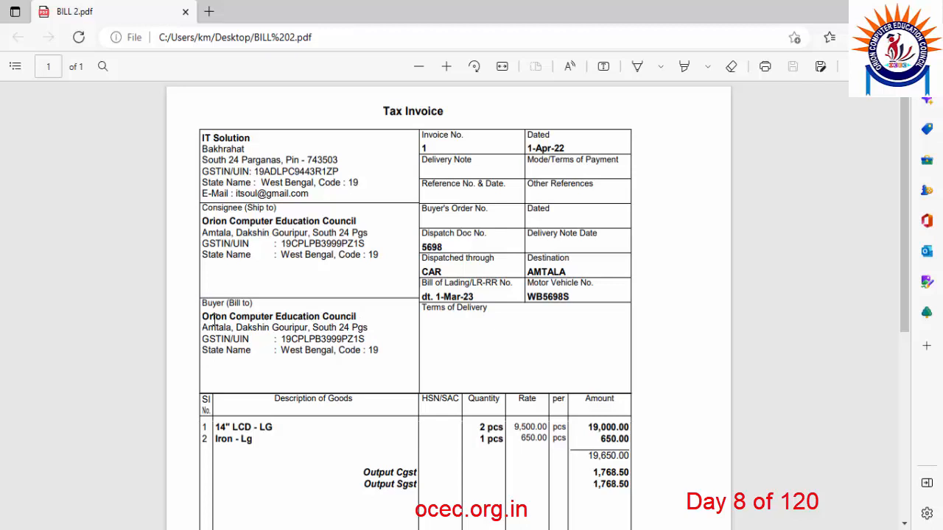
left_click_drag(202, 317, 357, 317)
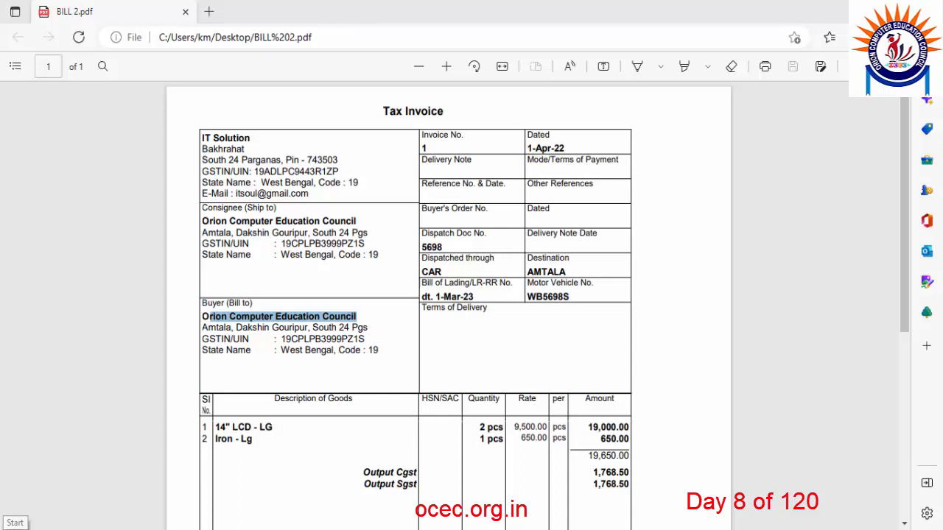
left_click(16, 523)
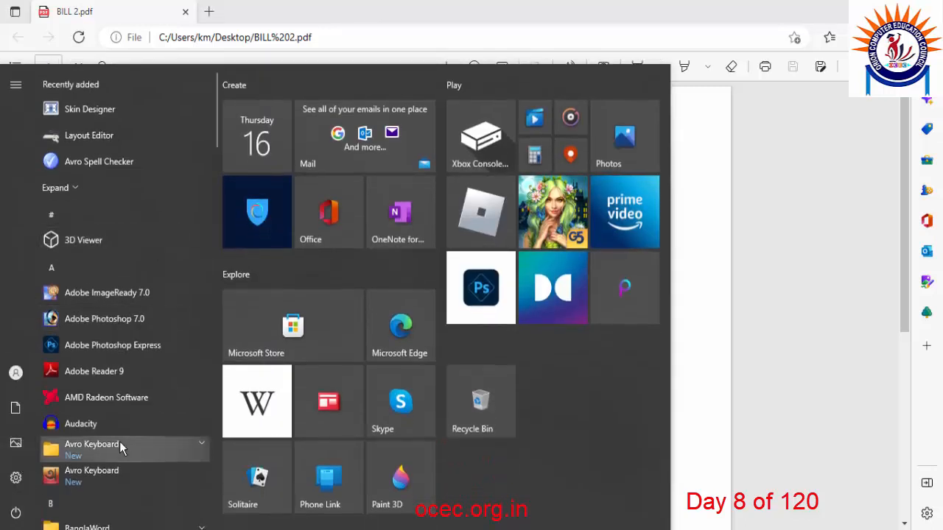
Launch Notepad beside the invoice and write 'it solution - sundry creditor' as the first line.
type("note")
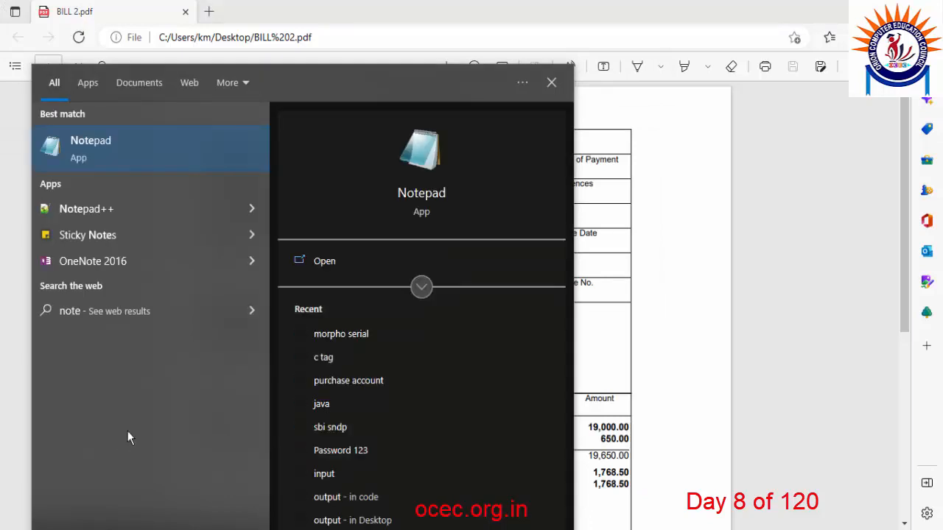
left_click(114, 146)
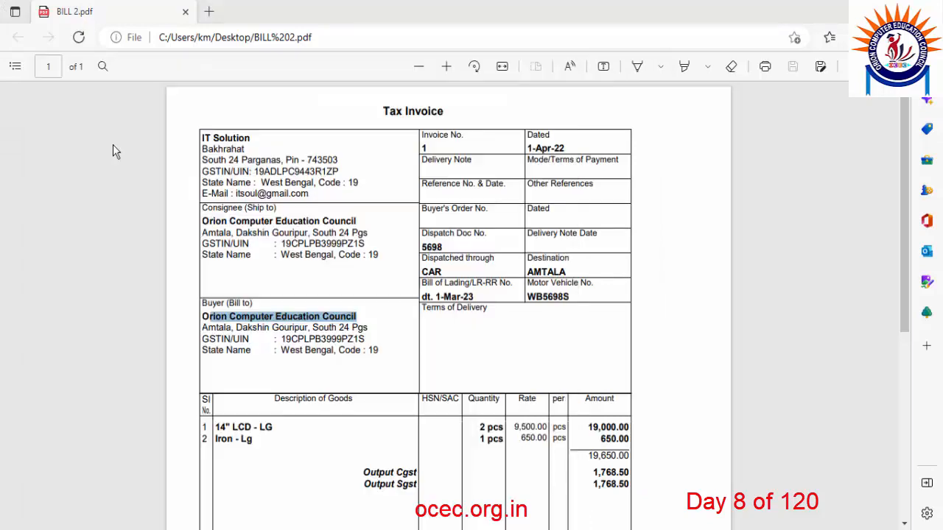
left_click_drag(361, 157, 683, 138)
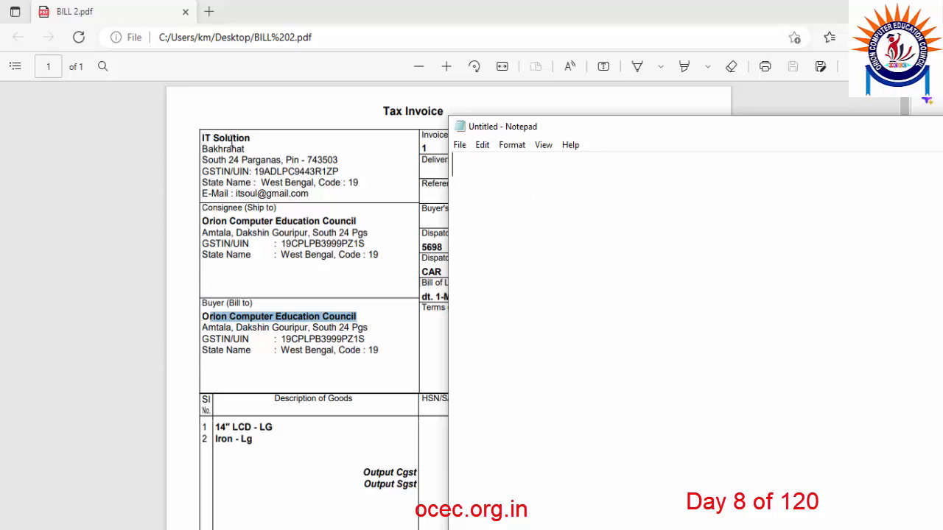
type("jt S")
type("olutin")
key("BackSpace")
type("on")
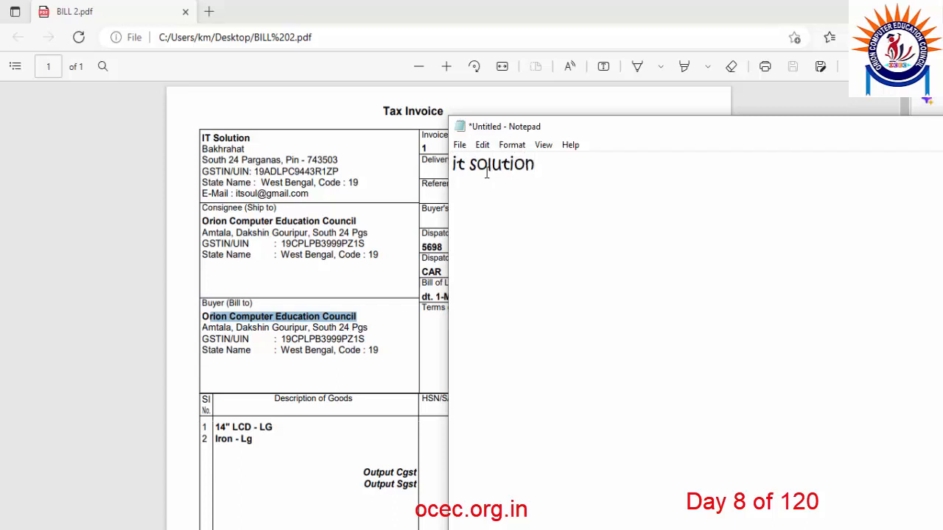
left_click_drag(459, 157, 542, 166)
left_click(542, 166)
type("- sundry creditor")
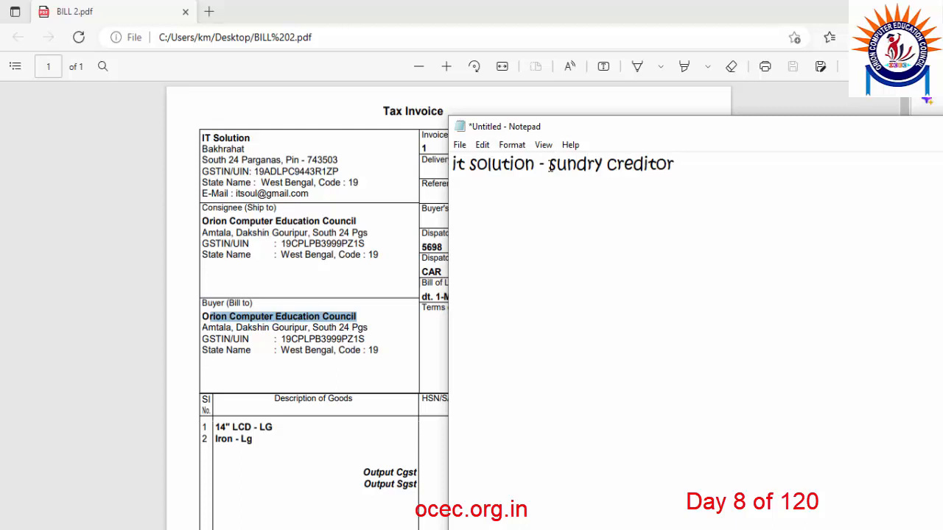
Add a second line 'purchase a/c - purchase account' and begin a third line.
key("Return")
type("purchase a/c")
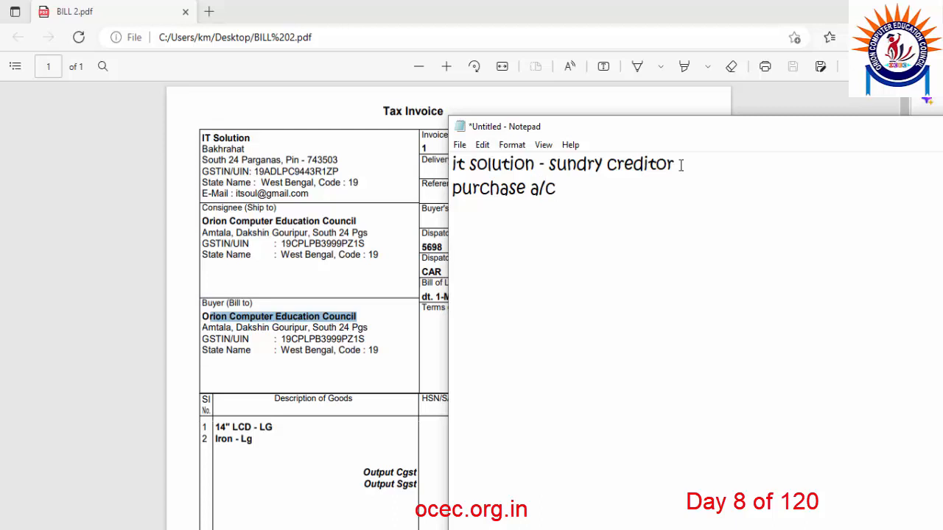
type(" - purchase account")
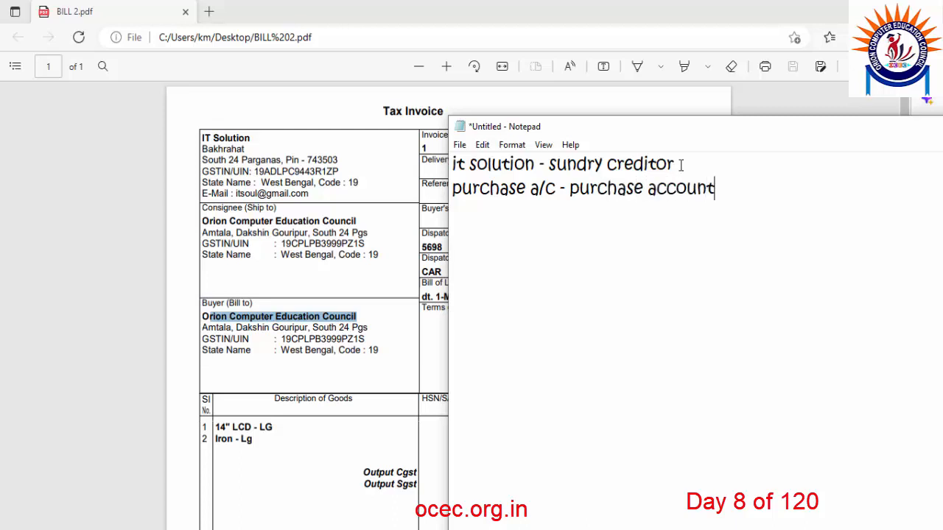
left_click_drag(558, 188, 453, 188)
left_click_drag(714, 188, 574, 188)
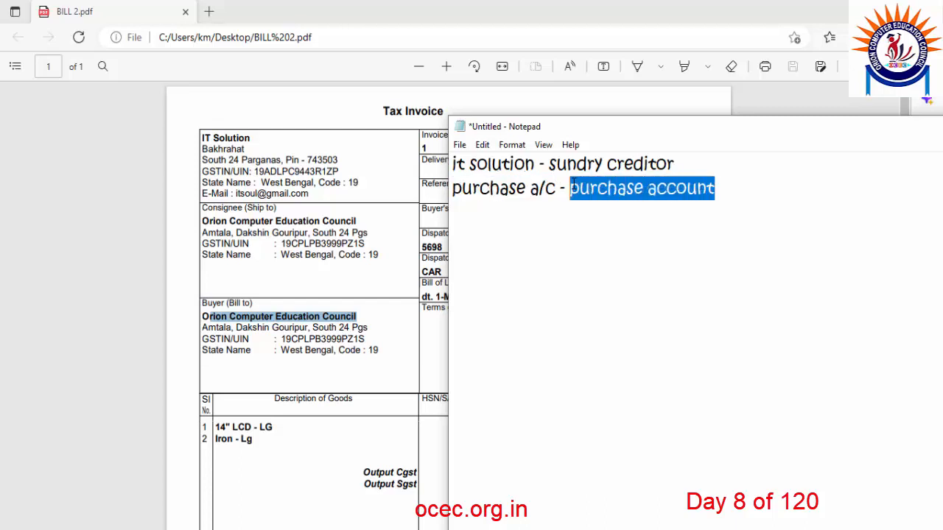
left_click(721, 186)
key("Return")
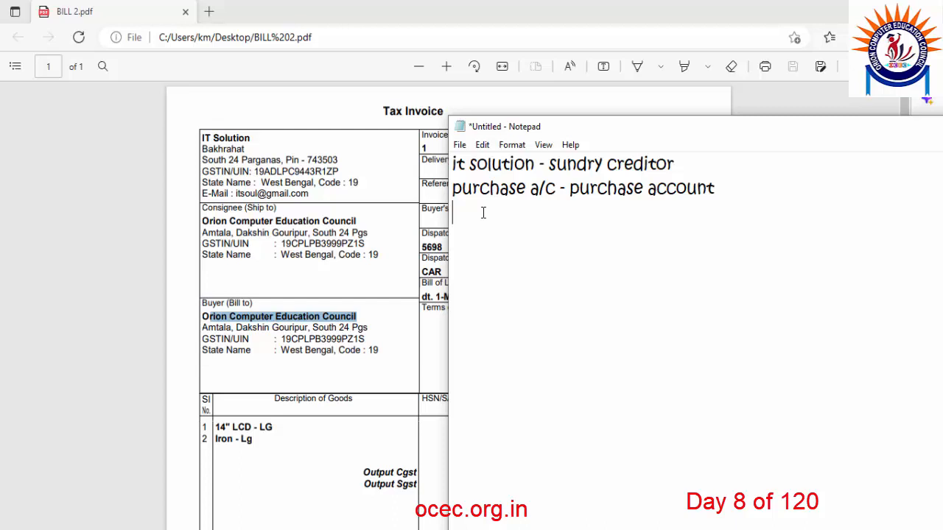
Add the input cgst, input sgst and input igst lines, marking input cgst '- duties and taxes'.
type("input cgst ")
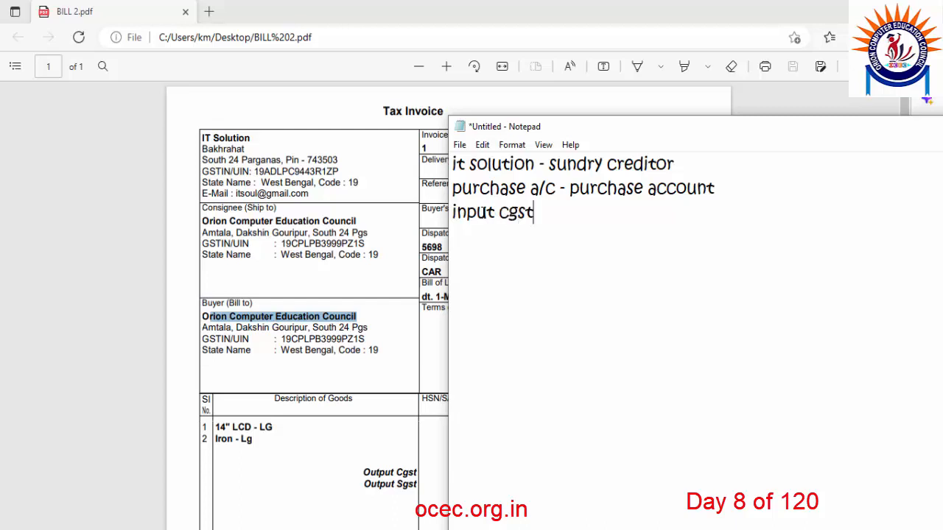
type("input sgst")
key("Return")
type("input")
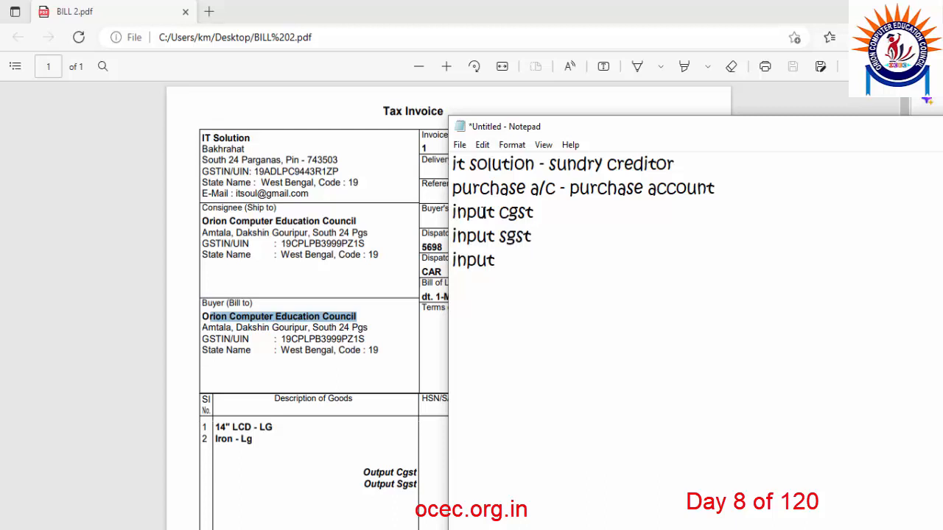
type(" igst")
left_click_drag(535, 260, 451, 164)
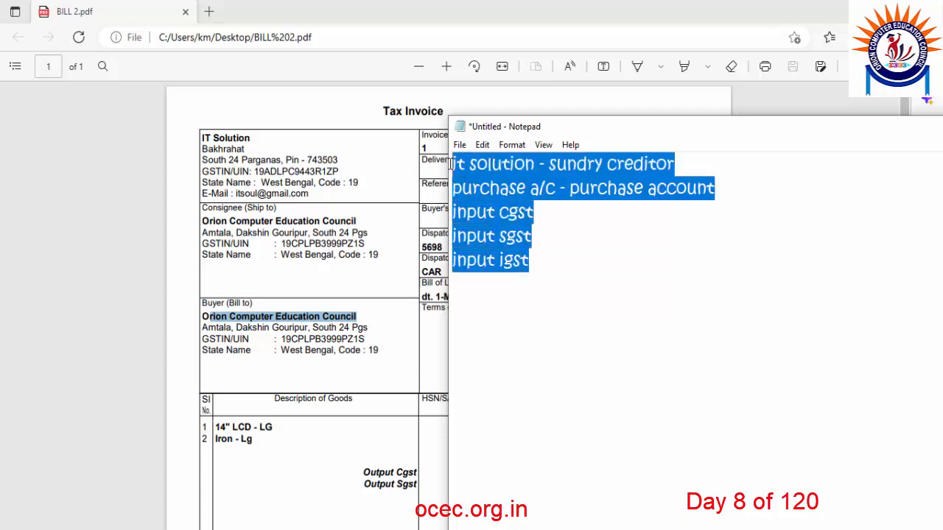
left_click(566, 250)
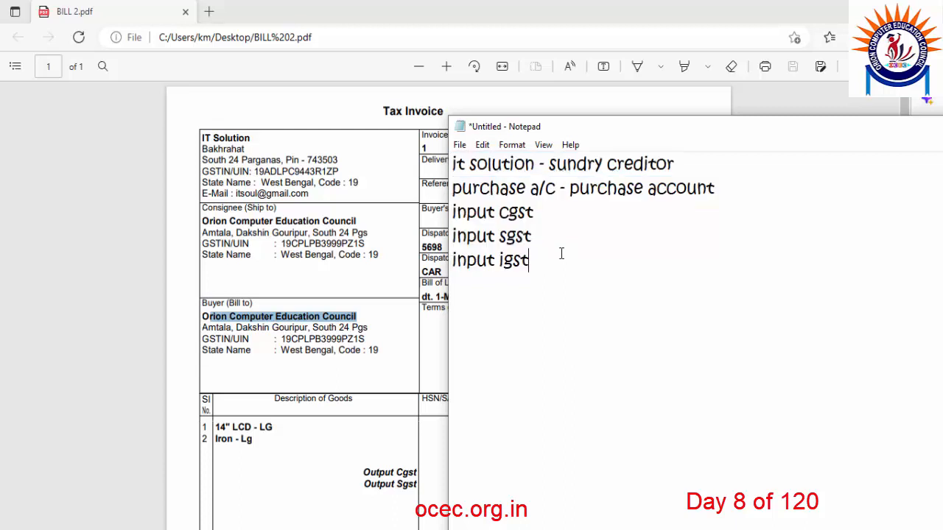
left_click(548, 217)
type("- duties and taxe")
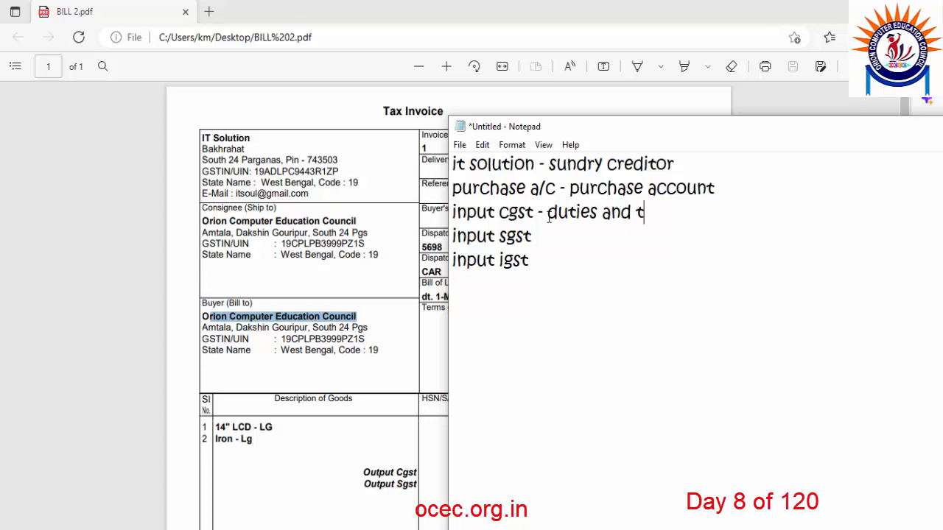
type("s")
Go over the ledger notes by selecting the sundry creditor and input tax lines, then shift the window left.
left_click_drag(536, 261, 464, 214)
left_click_drag(680, 213, 549, 213)
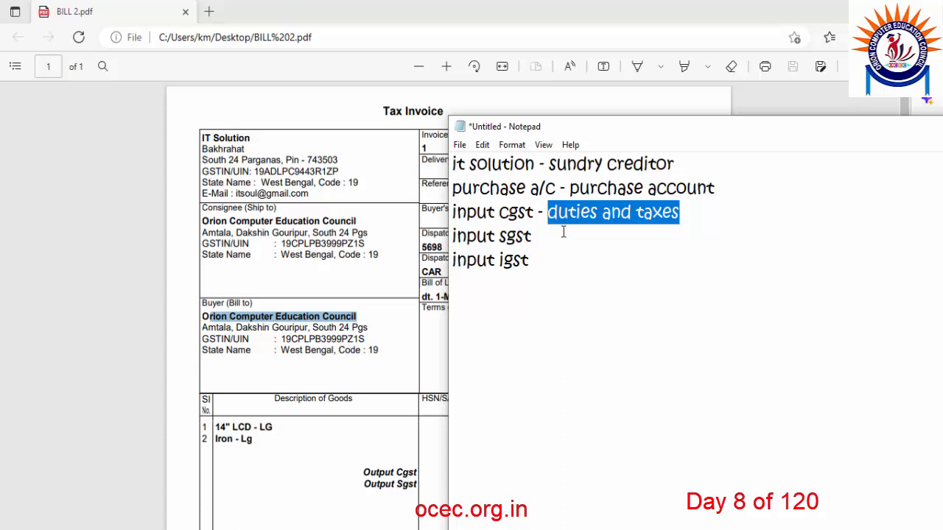
left_click_drag(537, 263, 446, 190)
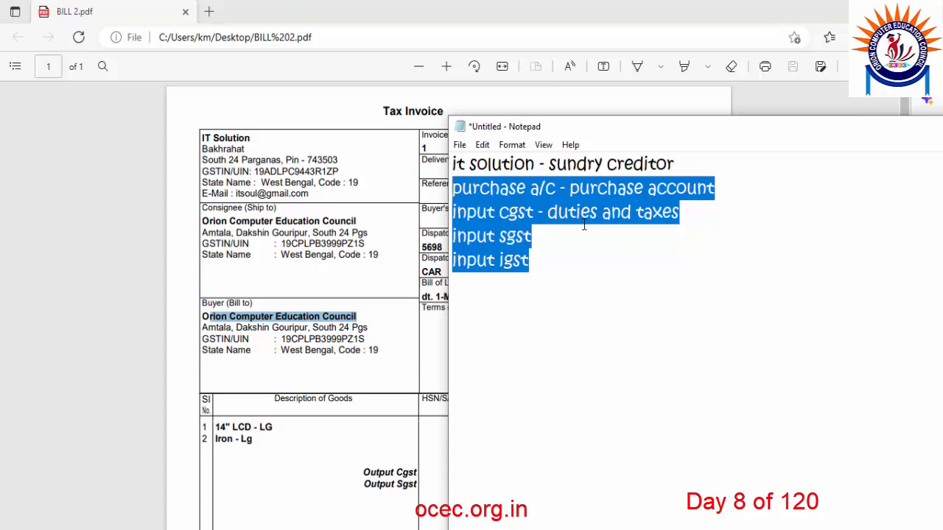
left_click_drag(692, 161, 457, 164)
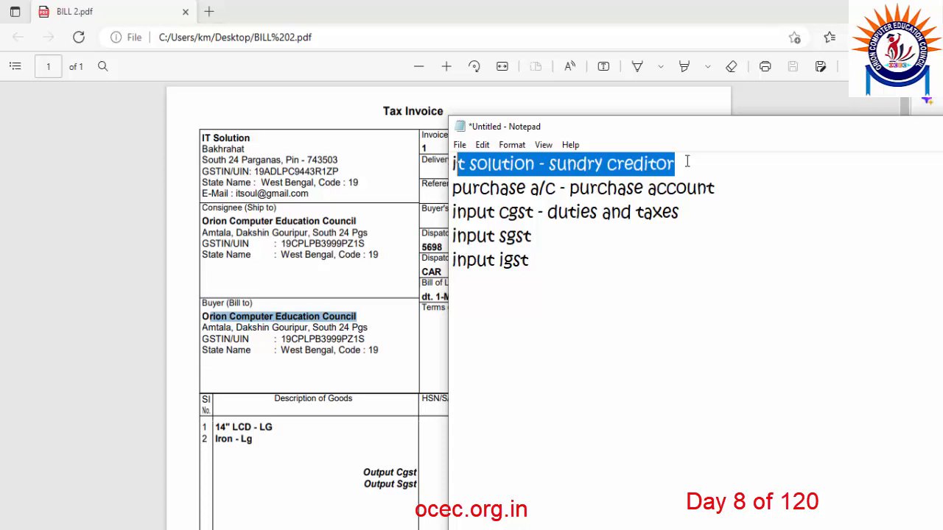
left_click_drag(687, 162, 468, 163)
left_click_drag(532, 259, 451, 193)
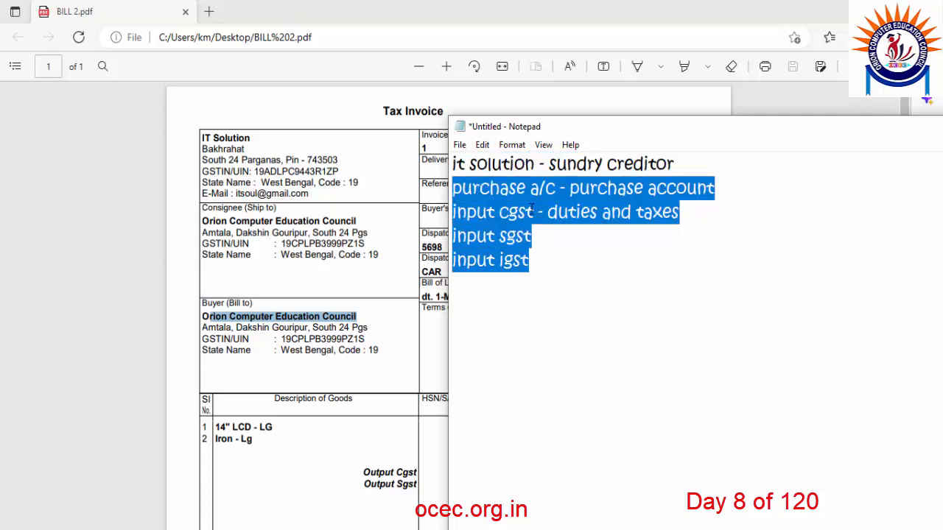
left_click_drag(539, 212, 457, 213)
left_click_drag(532, 235, 455, 236)
left_click_drag(541, 260, 454, 212)
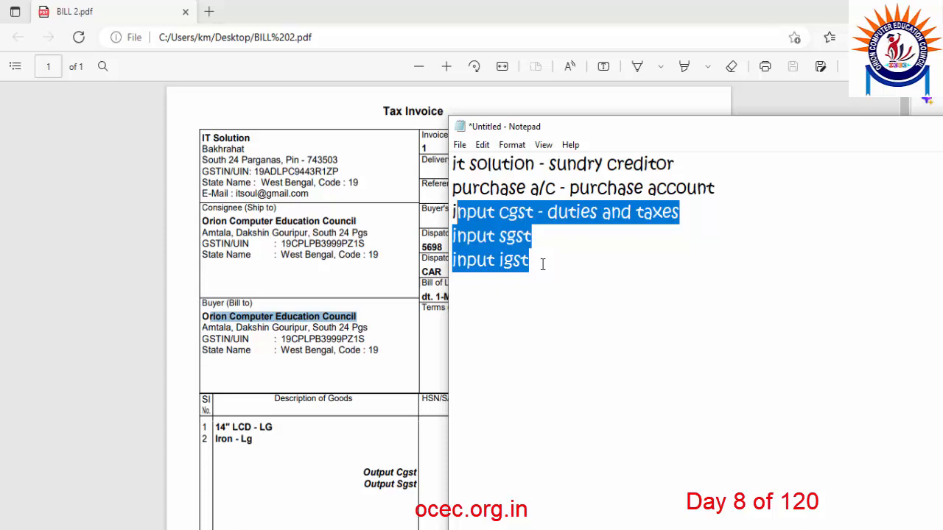
left_click_drag(651, 137, 350, 141)
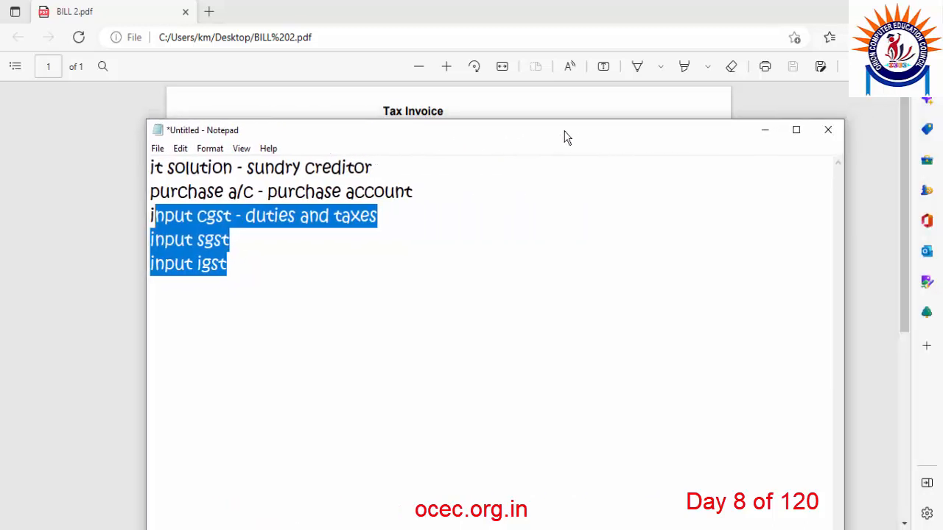
Minimize the notes and scroll the invoice down to the item names in the item table.
left_click(763, 135)
scroll(268, 194, "down", 3)
left_click_drag(272, 193, 217, 200)
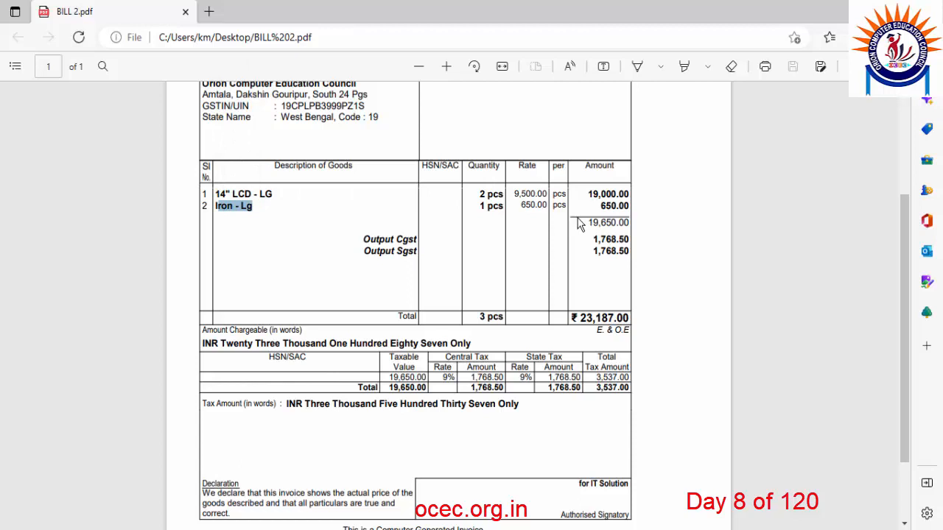
left_click(590, 224)
Highlight the 19,650.00 subtotal and the Output Cgst and Sgst amounts of 1,768.50.
left_click_drag(590, 223, 628, 222)
left_click(618, 224)
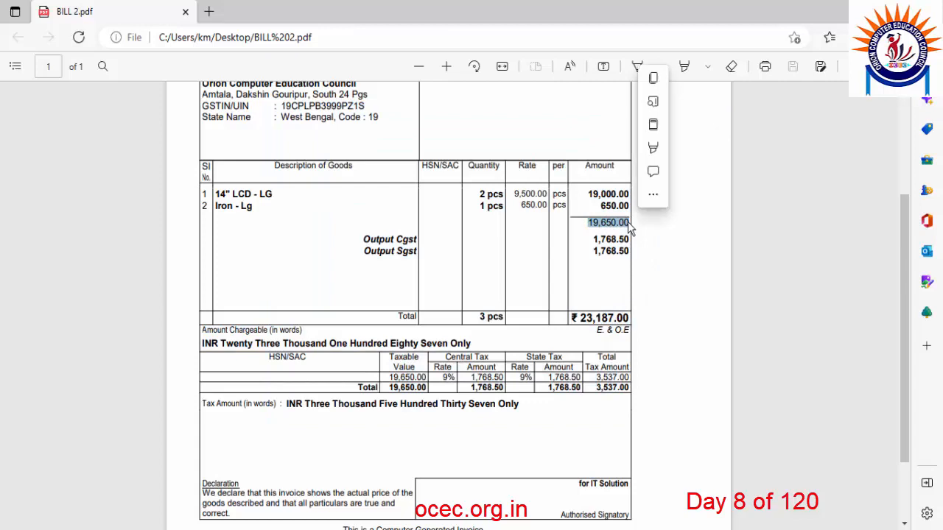
left_click(592, 240)
left_click_drag(592, 239, 632, 240)
left_click(406, 240)
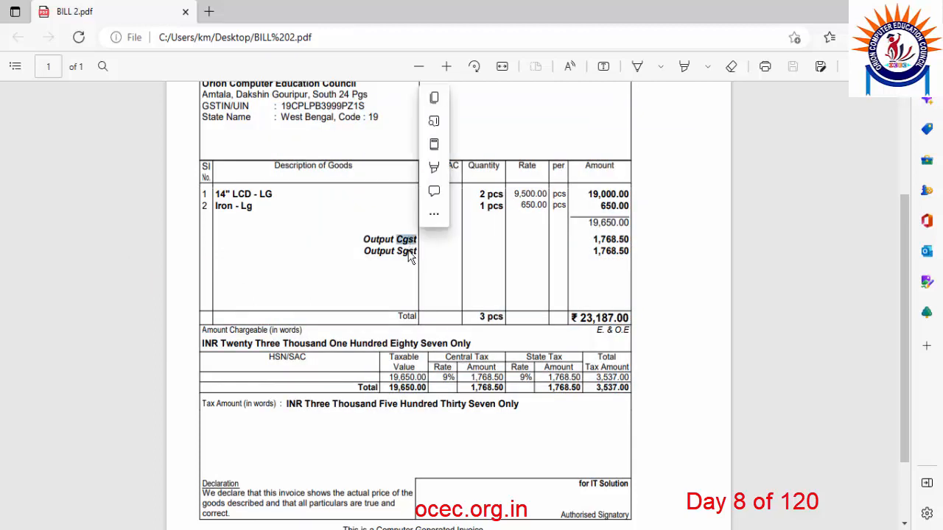
double_click(407, 250)
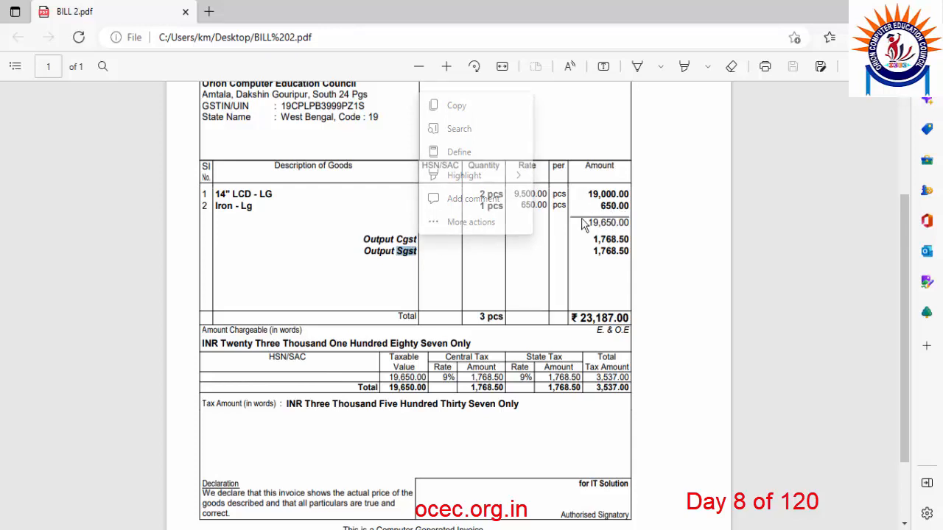
left_click_drag(594, 240, 630, 251)
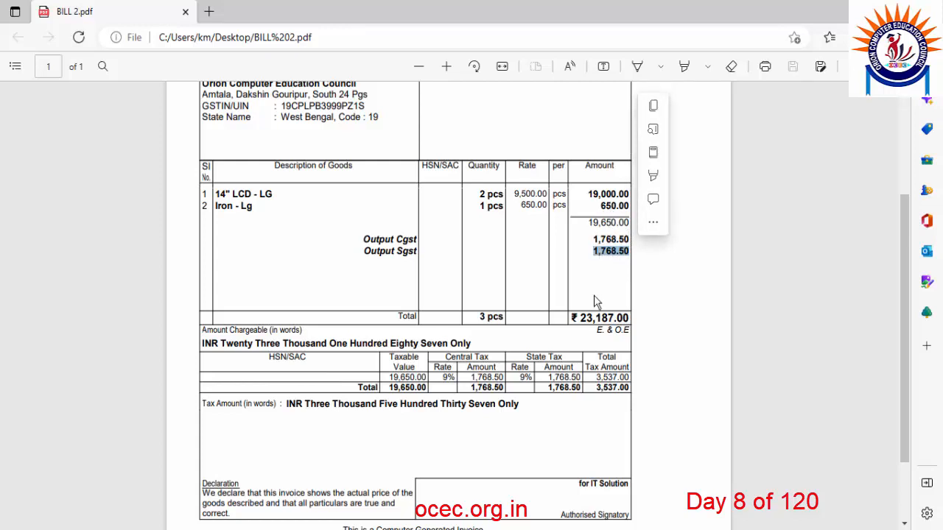
left_click(598, 223)
left_click_drag(598, 223, 628, 255)
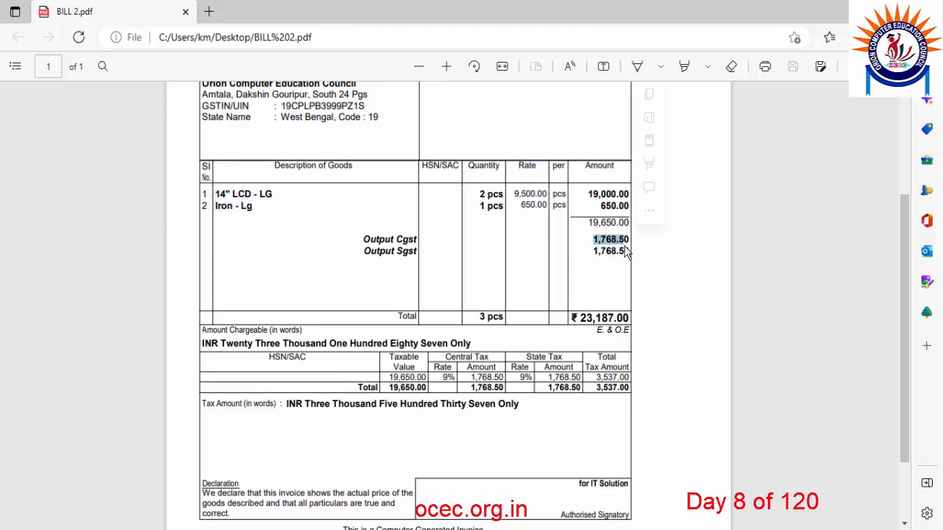
left_click(581, 318)
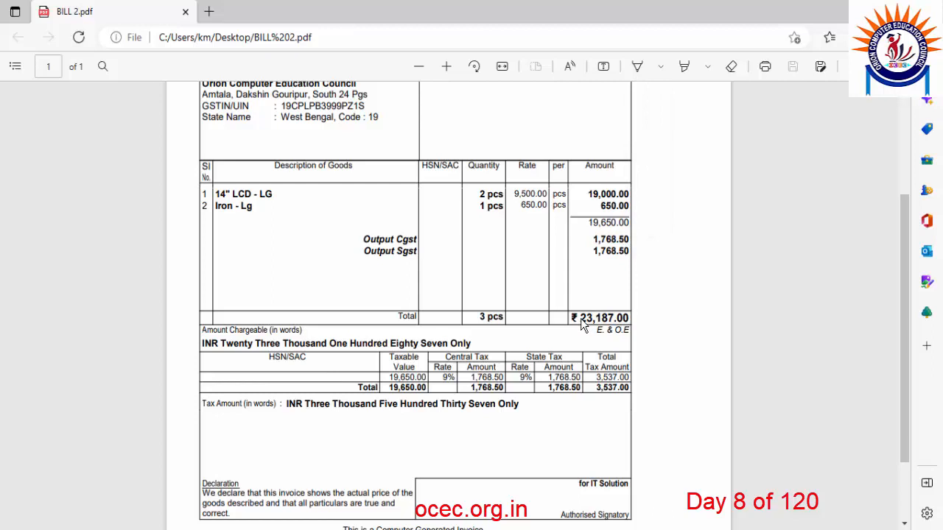
left_click_drag(580, 319, 624, 328)
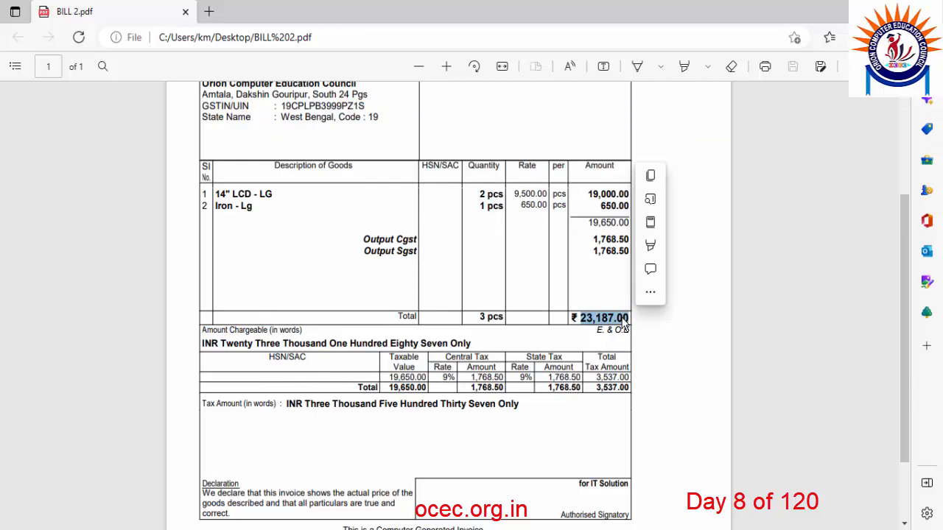
scroll(280, 179, "up", 3)
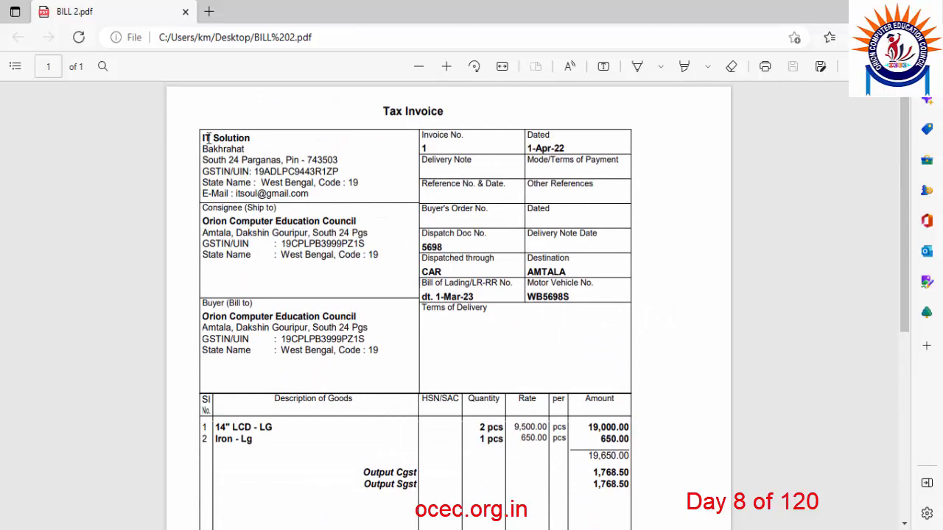
scroll(208, 138, "down", 3)
left_click_drag(590, 282, 632, 289)
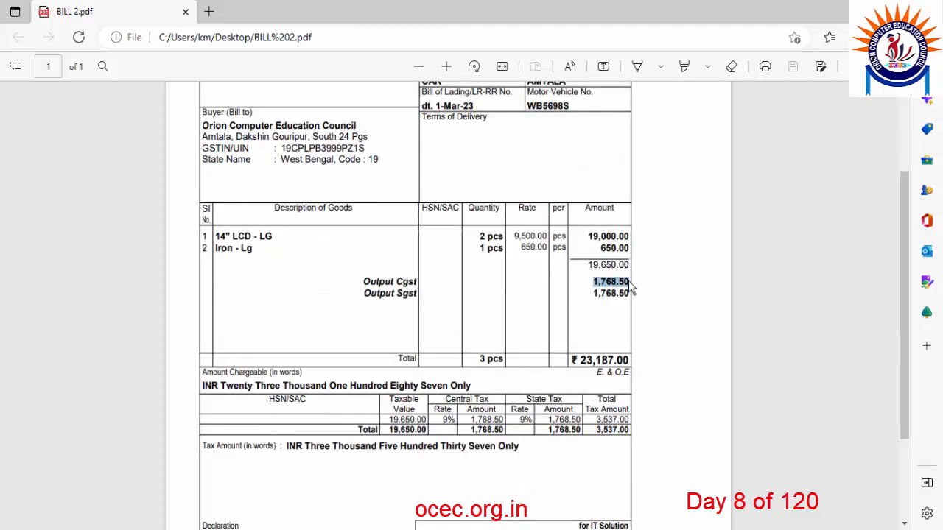
left_click(597, 298)
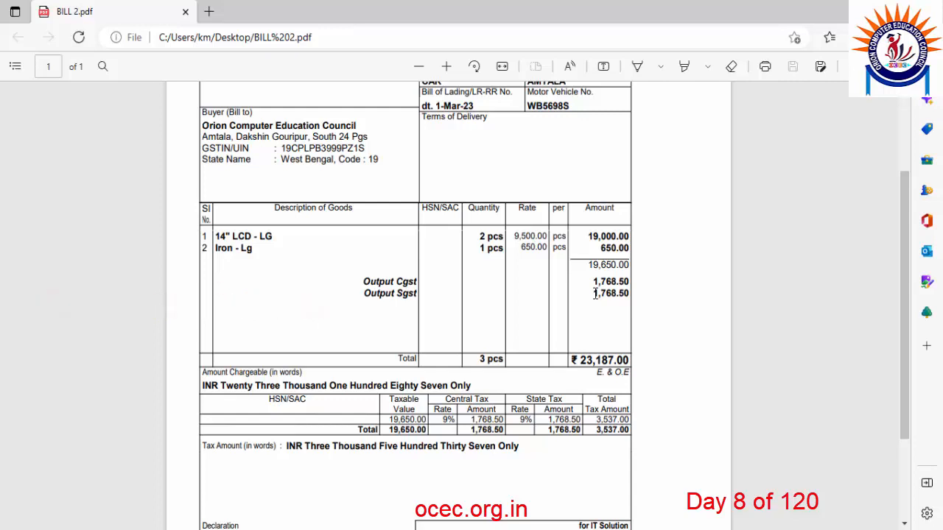
left_click_drag(595, 294, 615, 289)
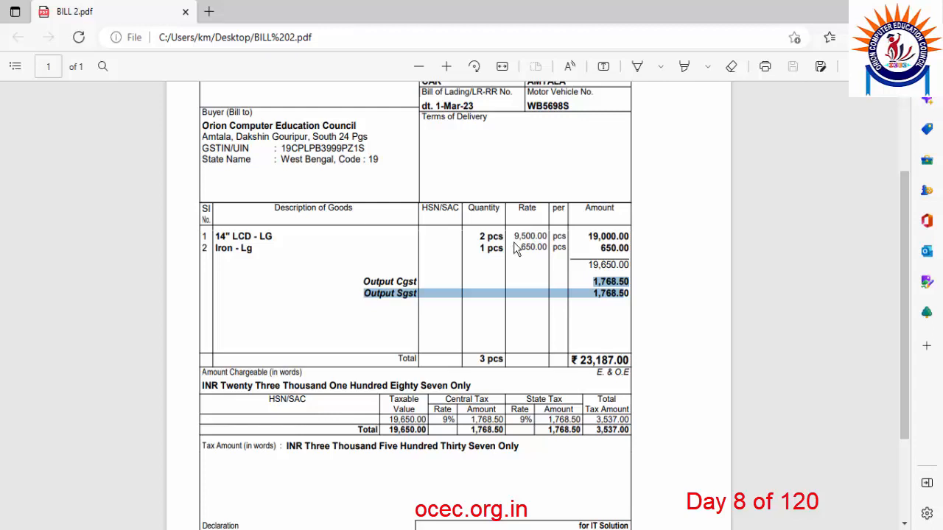
left_click_drag(593, 281, 622, 281)
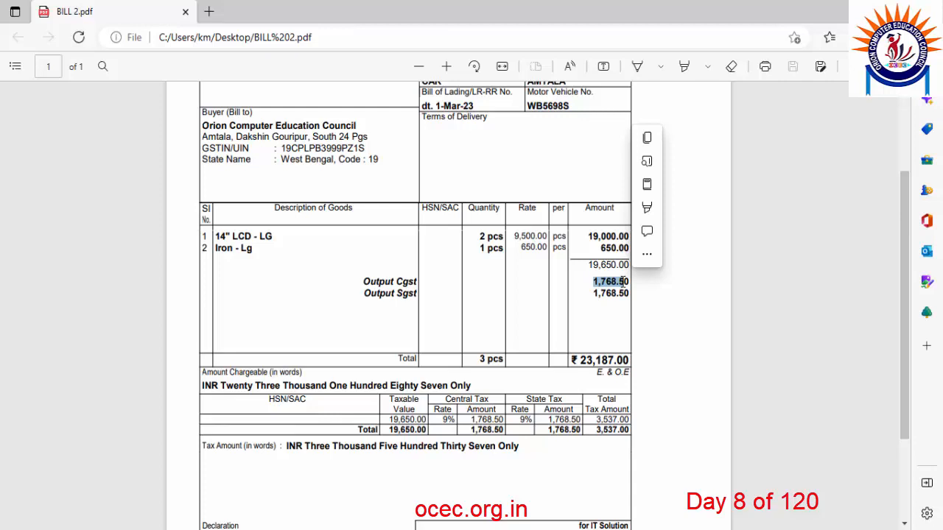
left_click_drag(907, 256, 906, 248)
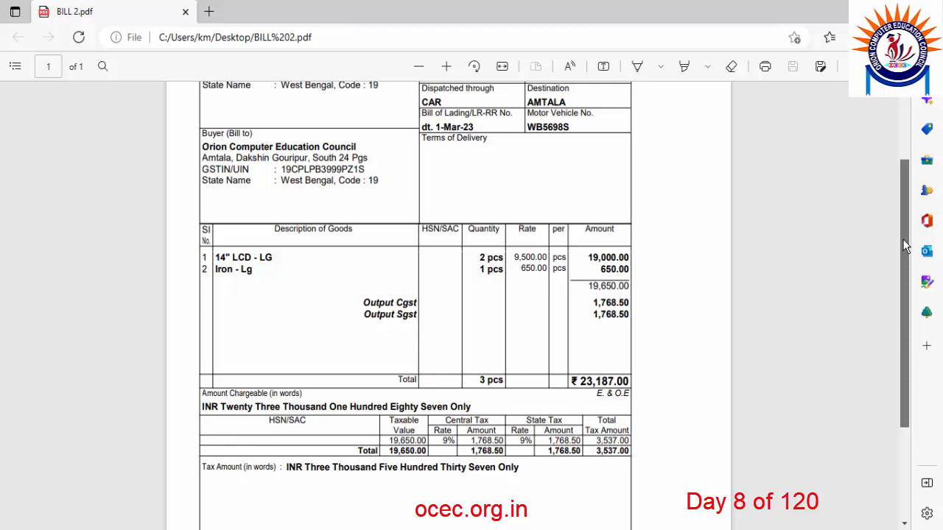
left_click_drag(903, 237, 902, 174)
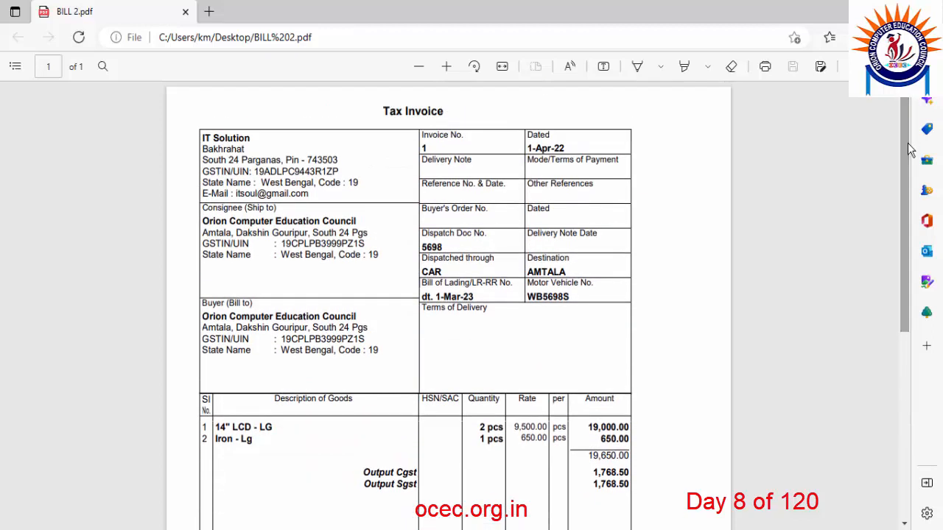
Highlight the supplier's GSTIN and the 1,768.50 Output Cgst amount on the invoice.
left_click_drag(258, 171, 344, 187)
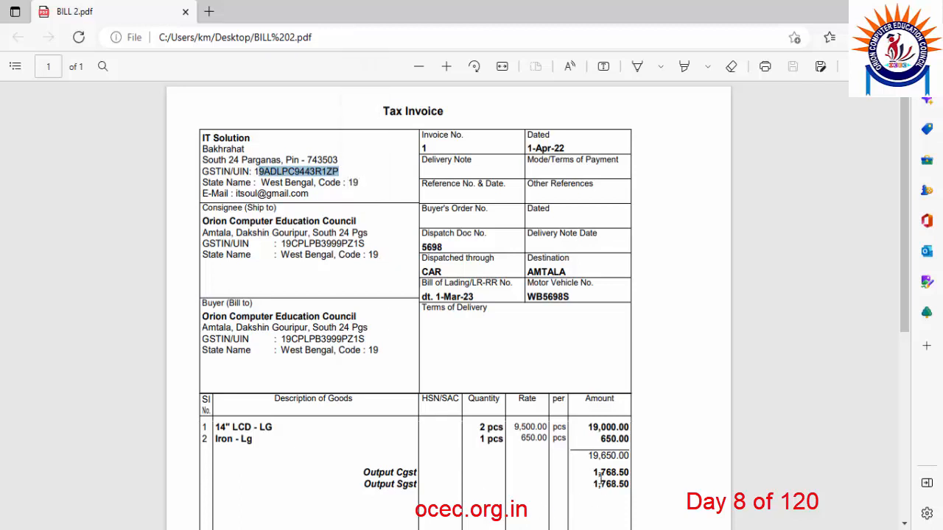
left_click(590, 473)
left_click_drag(589, 473, 629, 472)
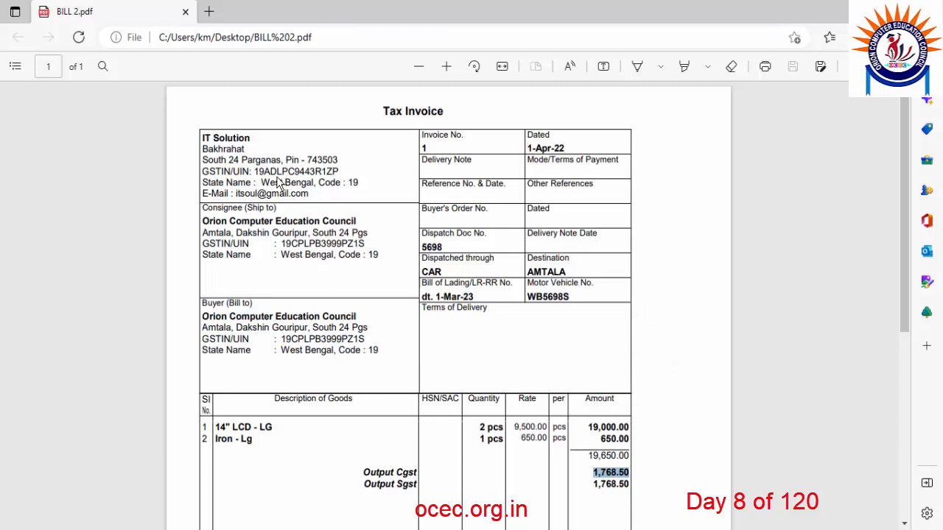
left_click_drag(256, 171, 339, 172)
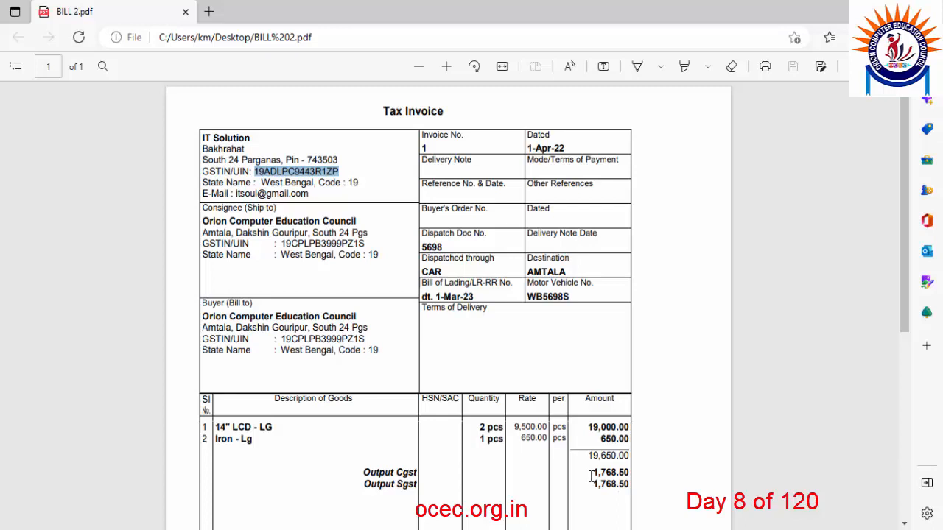
left_click(343, 179)
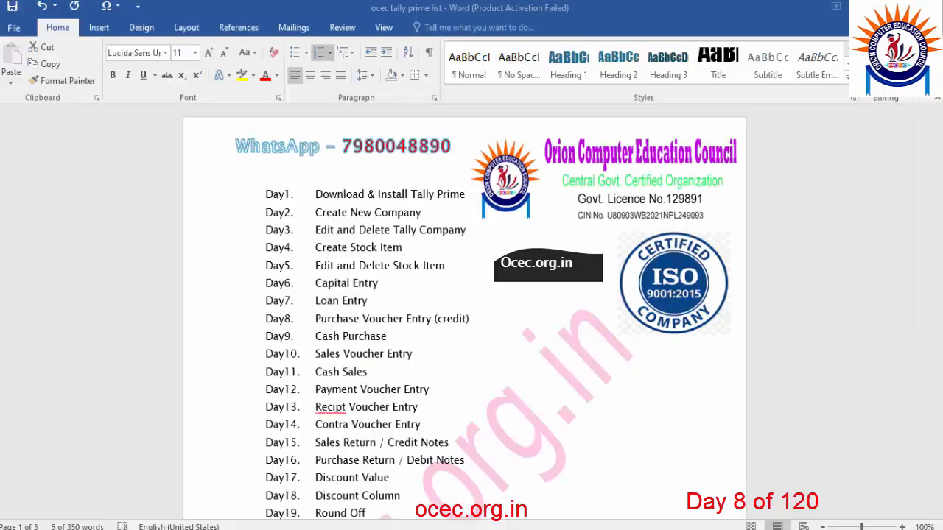
In the Word course list, highlight the Day8 topic, then select Day4 Create Stock Item.
left_click_drag(316, 318, 468, 318)
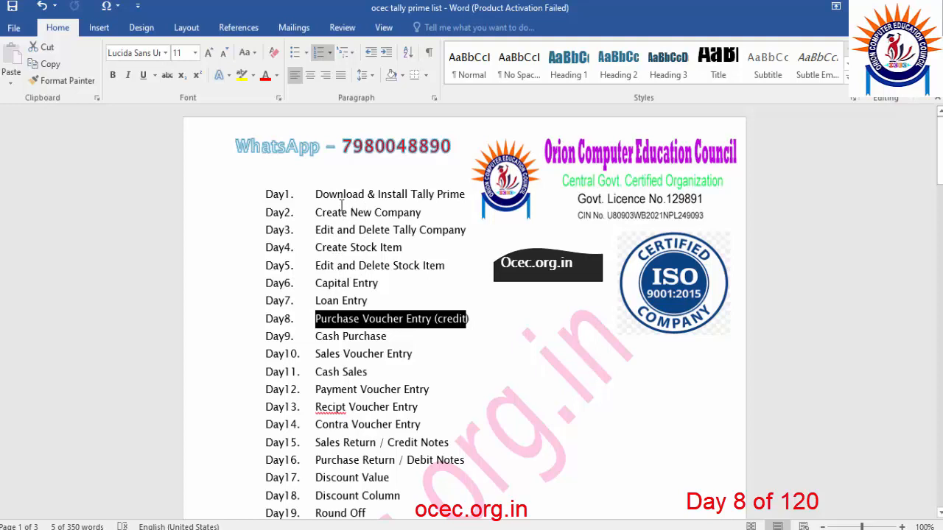
left_click(293, 248)
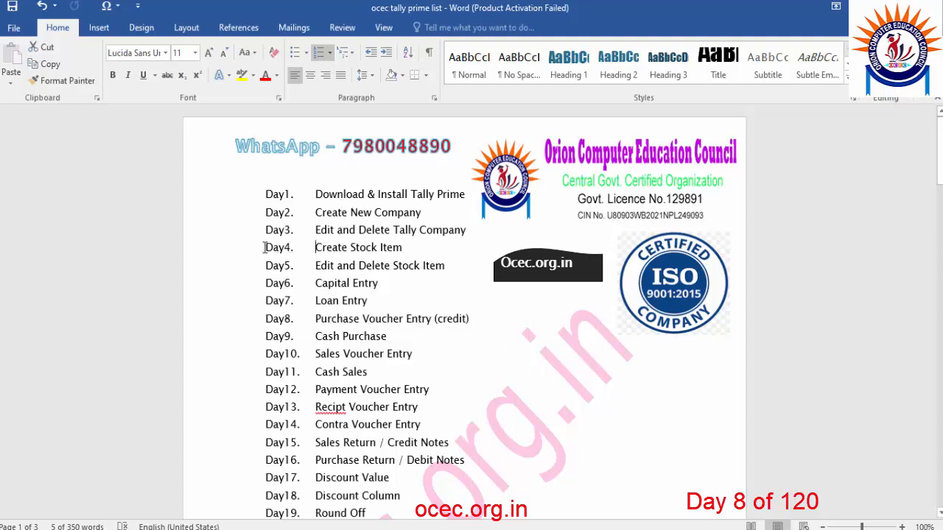
left_click(394, 248, "shift")
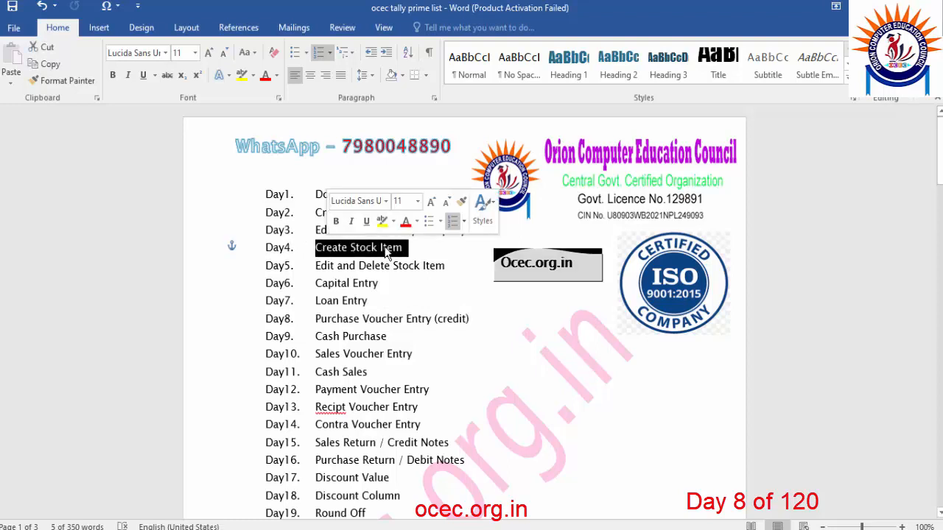
View the existing stock items through Alter, return to the Gateway, and bring the notes forward.
key("alt+Tab")
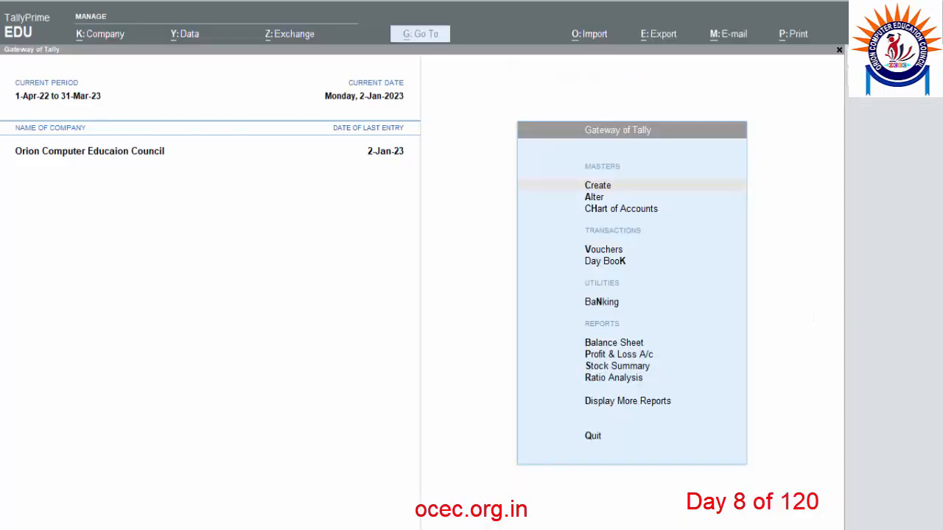
left_click(596, 197)
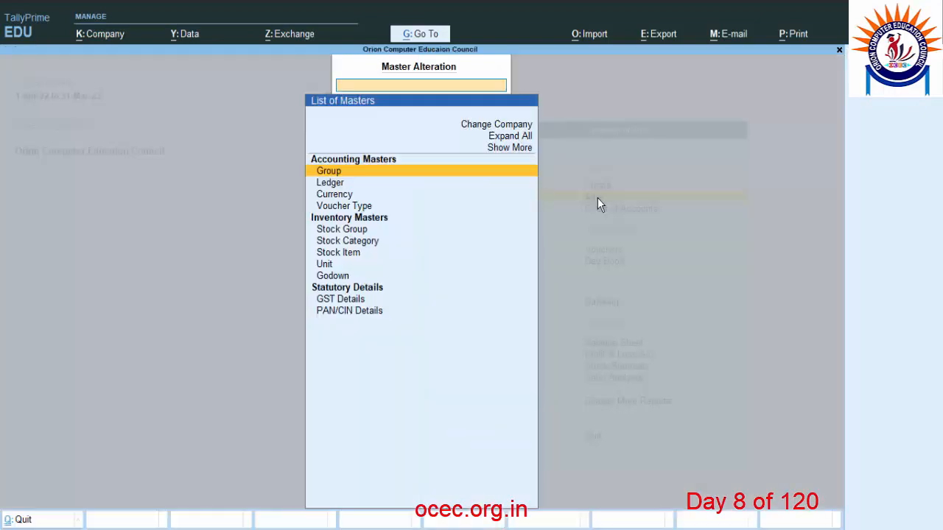
left_click(334, 252)
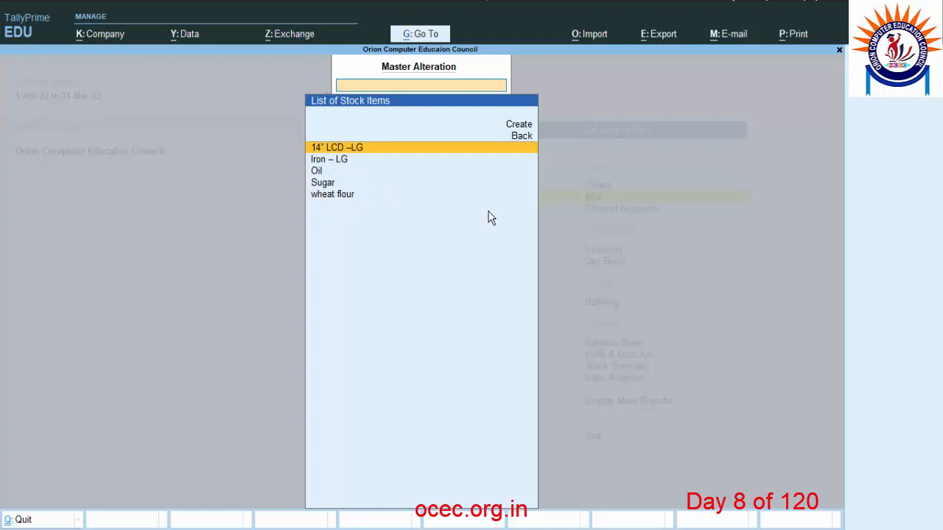
key("Escape")
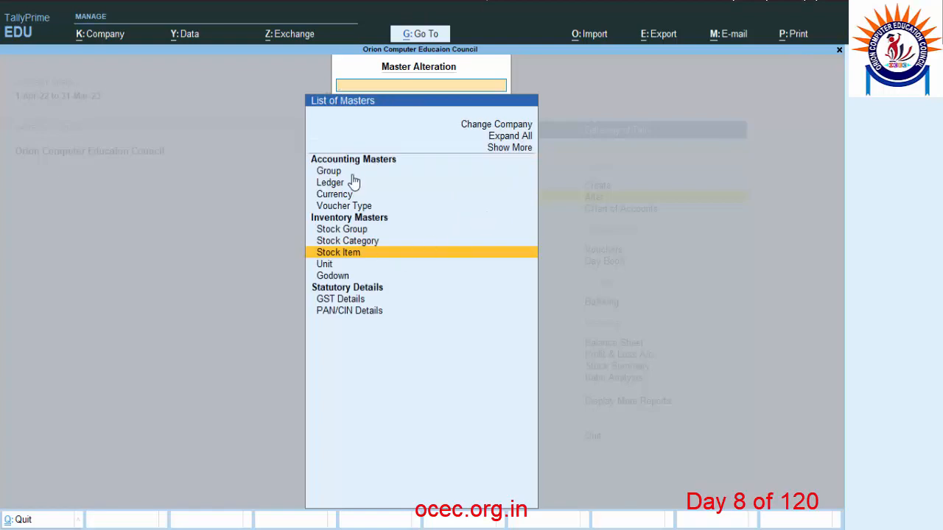
key("Escape")
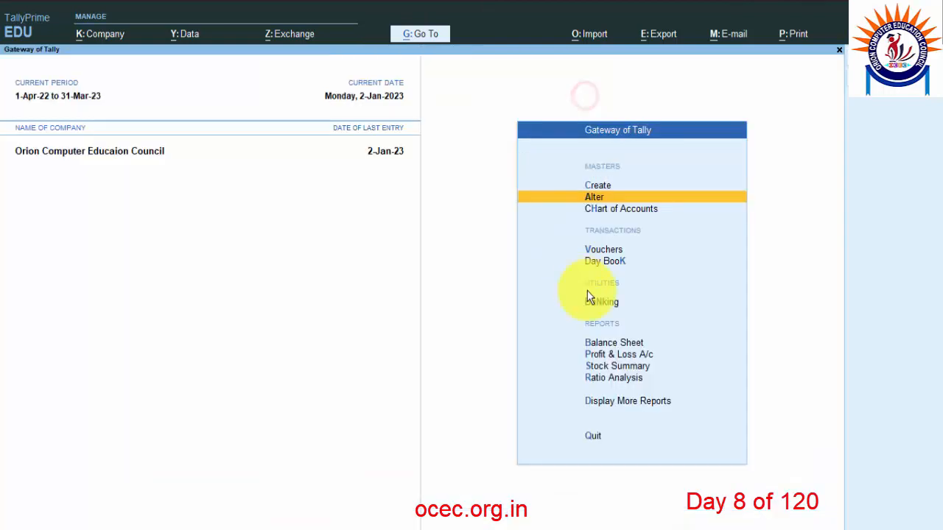
left_click(662, 528)
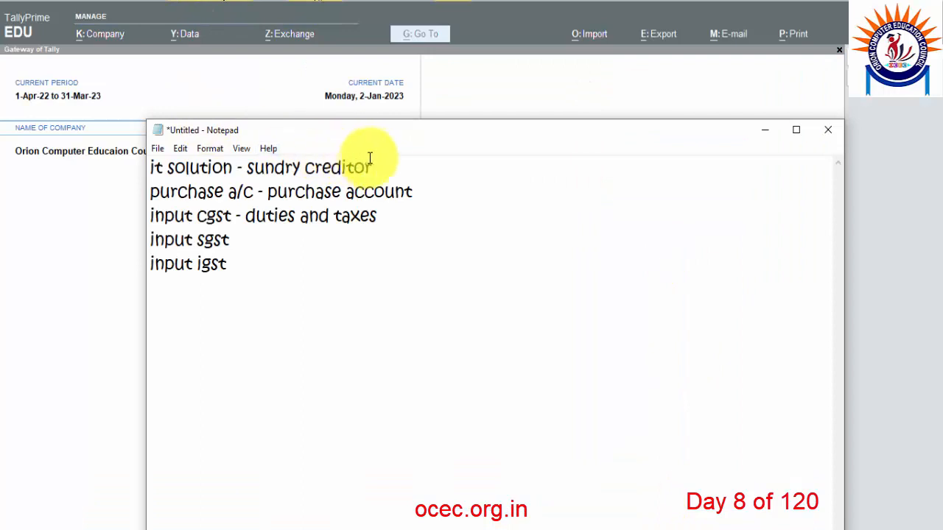
Highlight 'it solution' and 'sundry creditor' in the notes, then return to Tally Prime.
left_click_drag(386, 166, 150, 167)
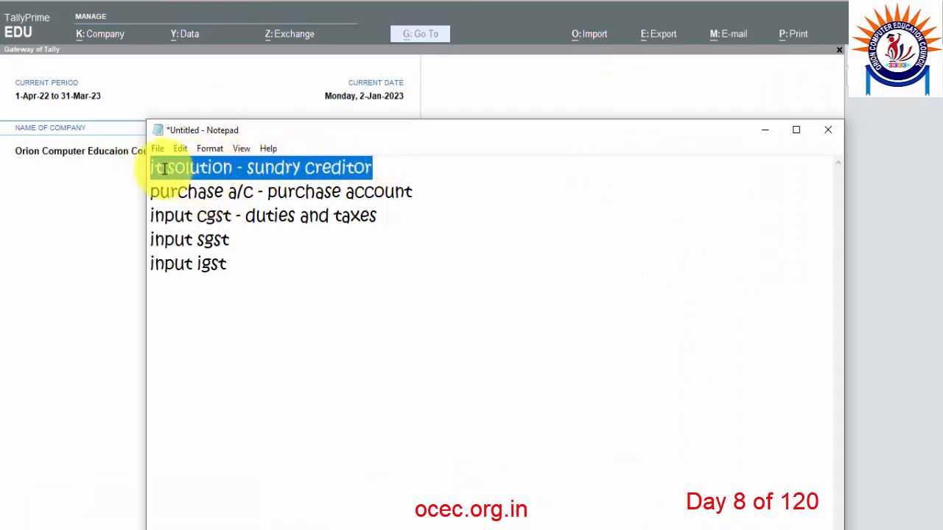
left_click(170, 169)
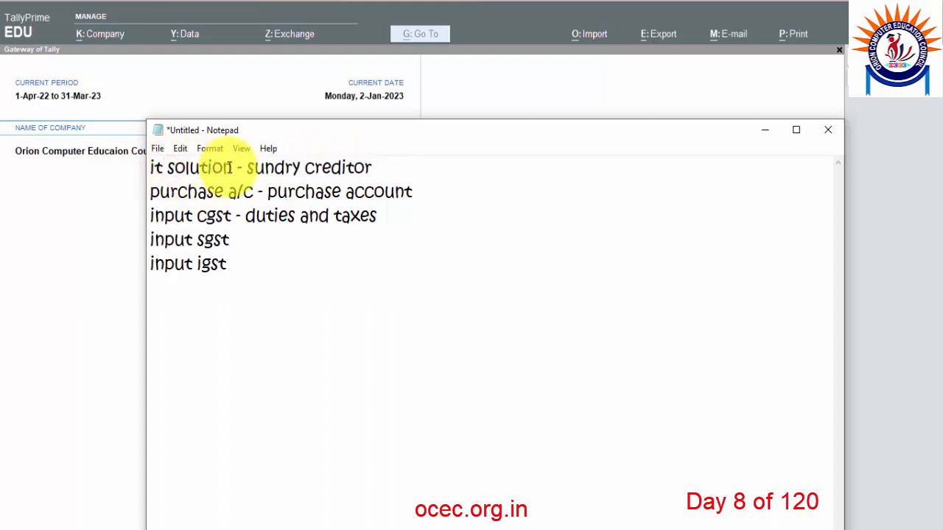
left_click_drag(231, 168, 152, 169)
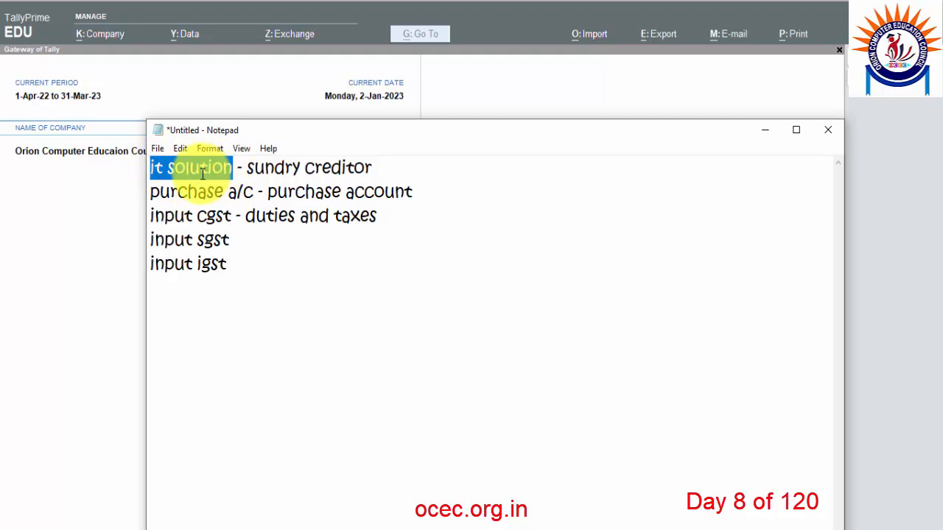
left_click_drag(247, 168, 388, 161)
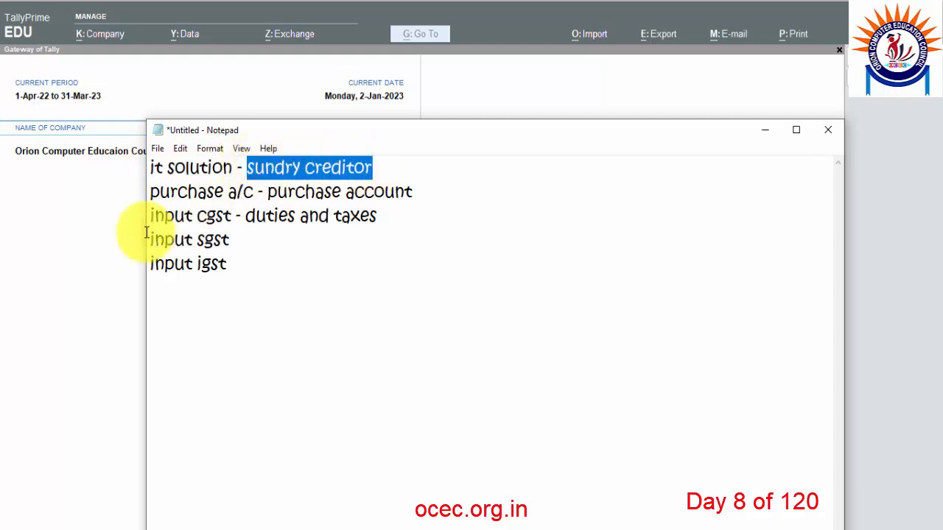
left_click(97, 236)
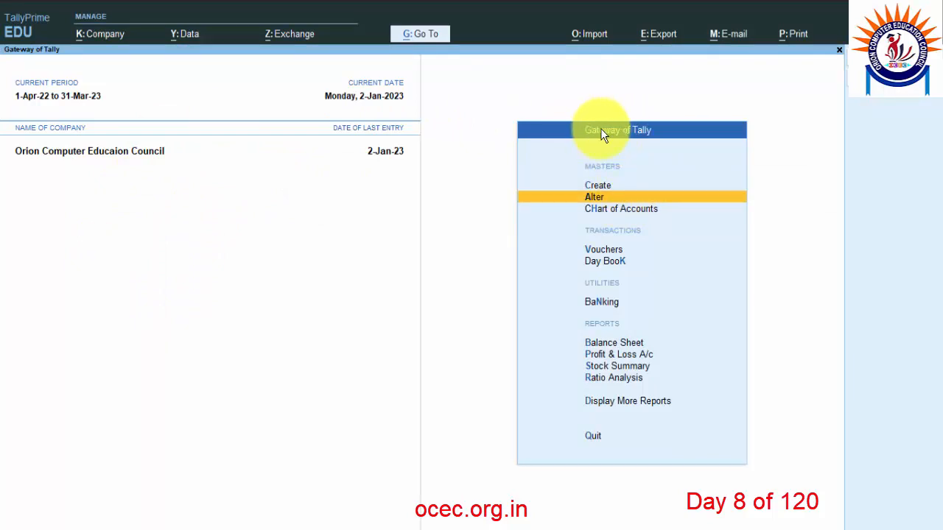
Create ledger 'It Solution' under Sundry Creditors, keeping bill-by-bill Yes and no credit period.
left_click(605, 187)
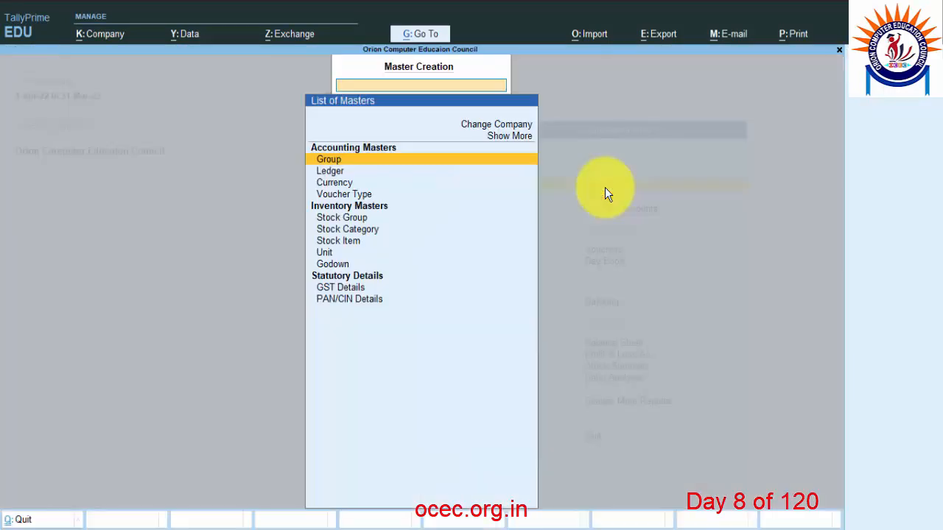
left_click(331, 172)
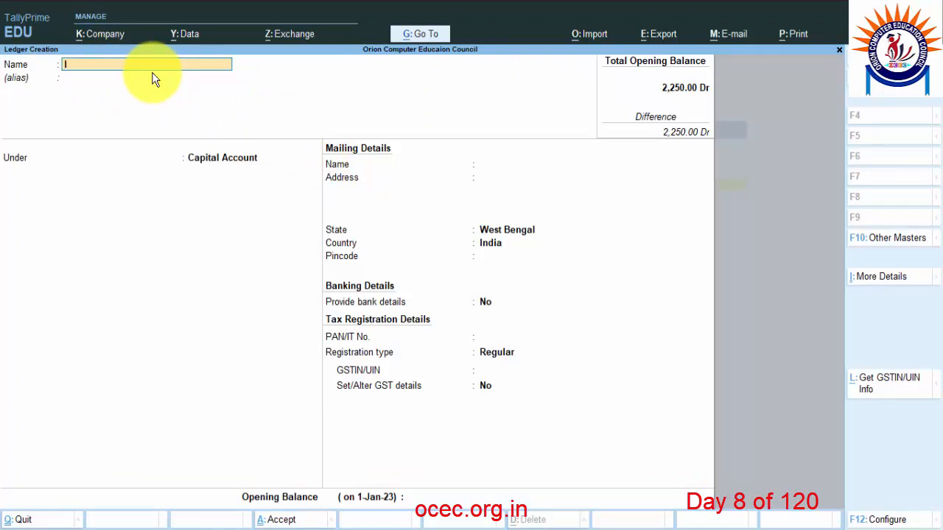
type("It Solution")
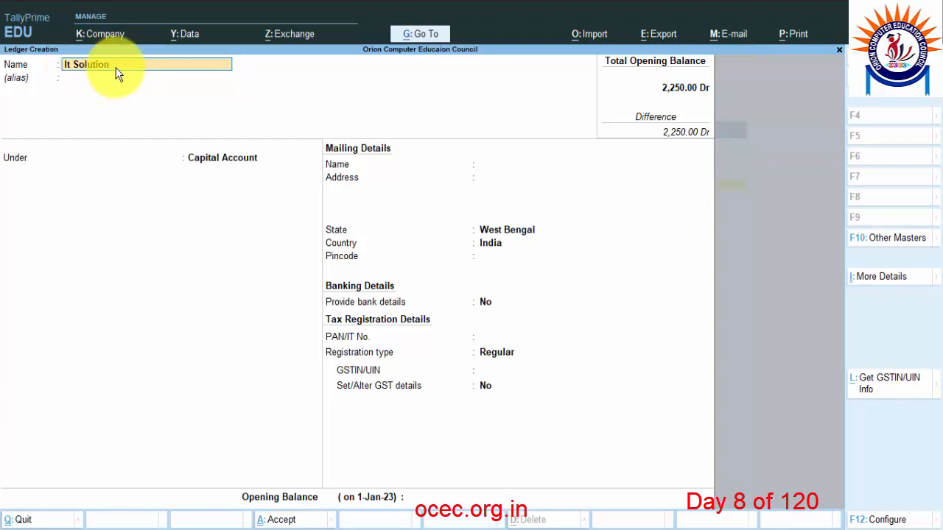
key("Return")
key("Return")
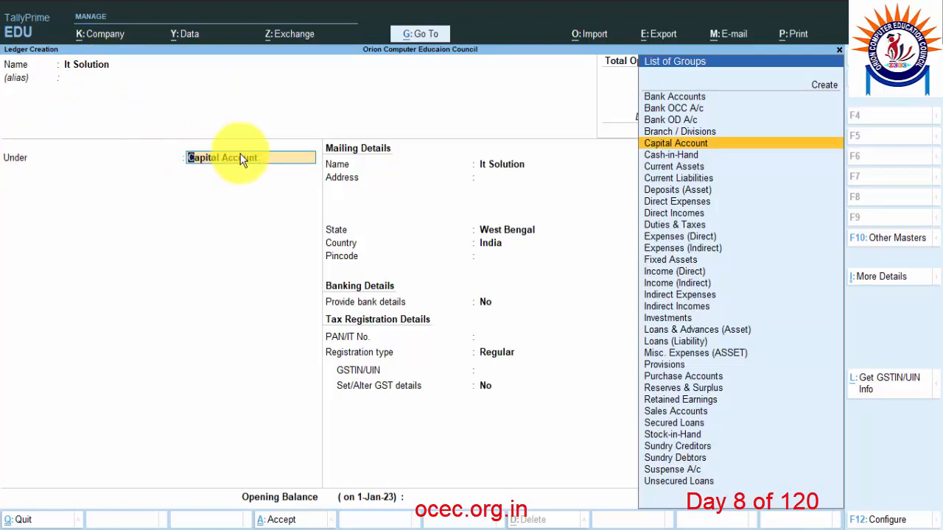
type("Sun")
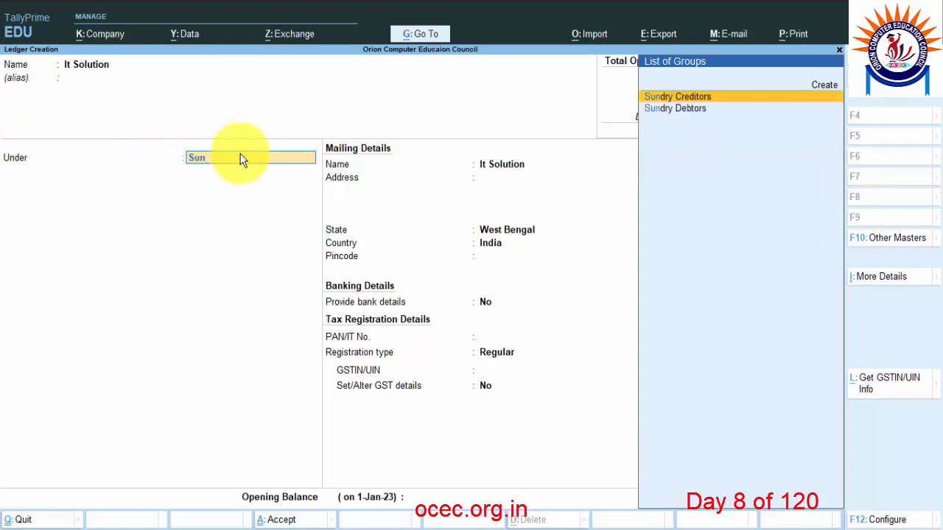
key("Return")
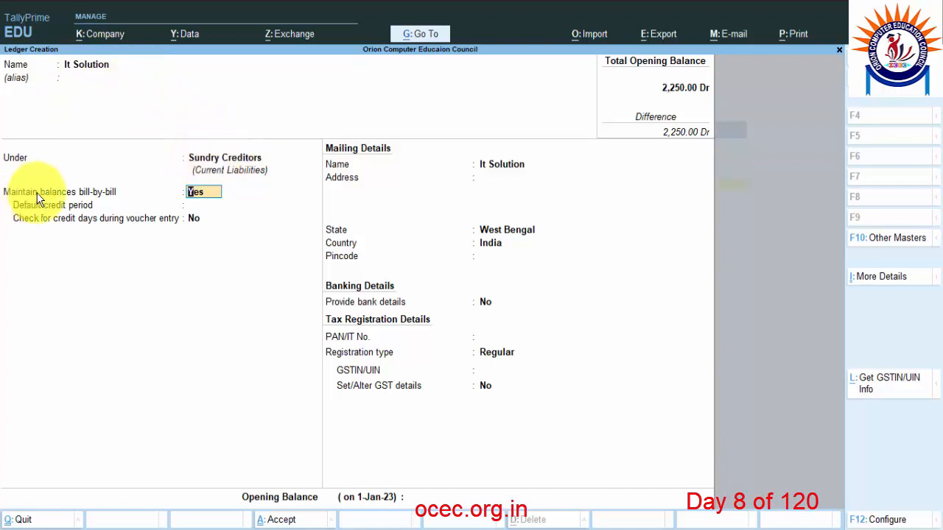
key("Return")
key("Return")
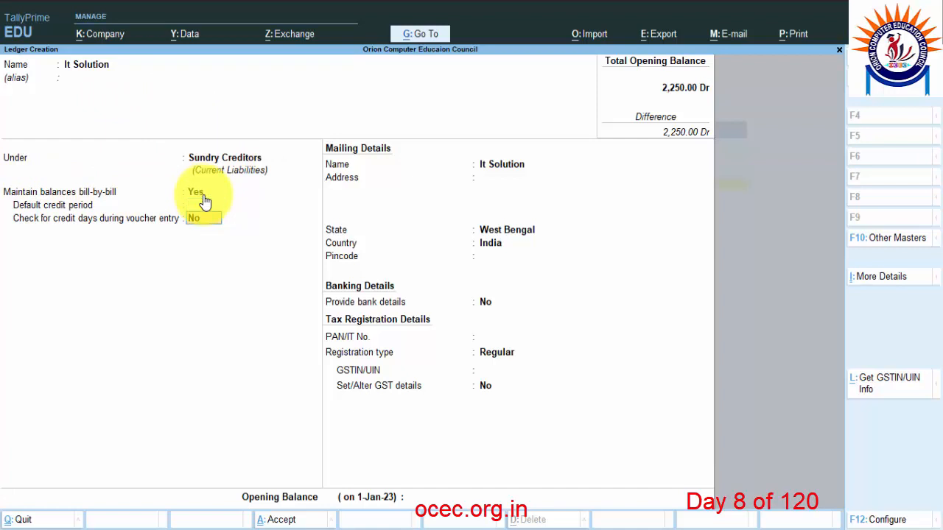
key("Return")
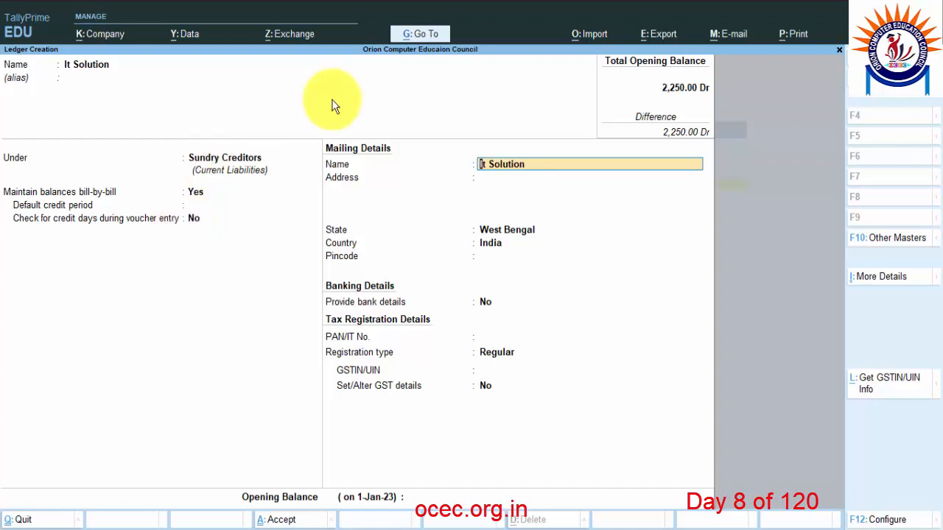
key("Return")
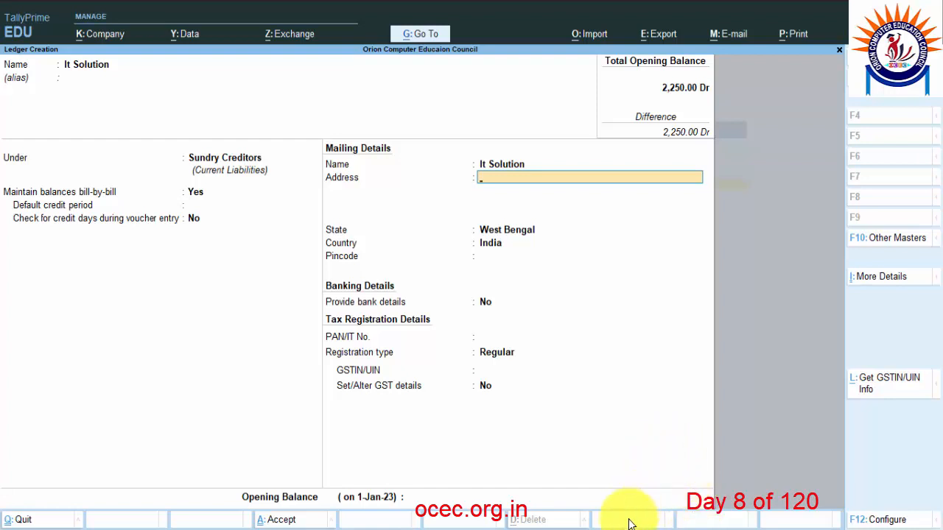
key("alt+Tab")
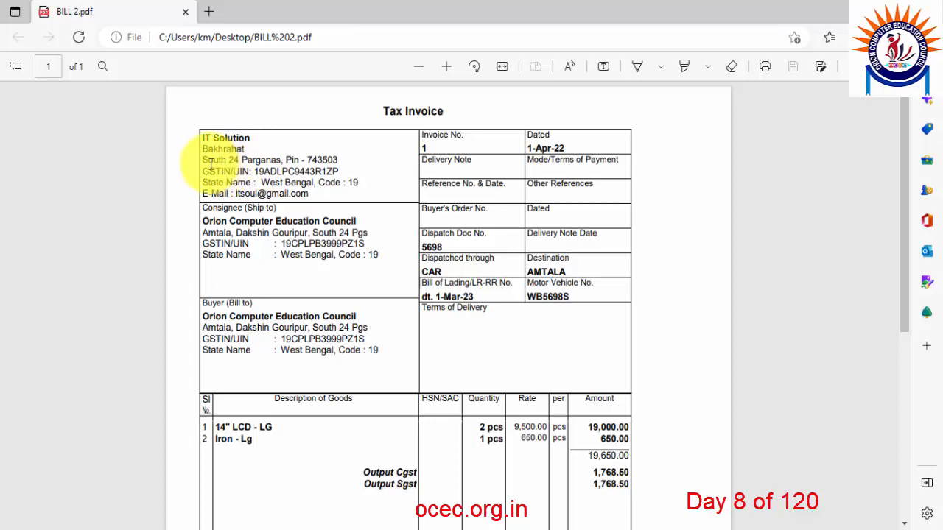
Copy the supplier's address from the invoice and enter it in the It Solution ledger's address field.
left_click_drag(203, 149, 350, 159)
left_click(375, 62)
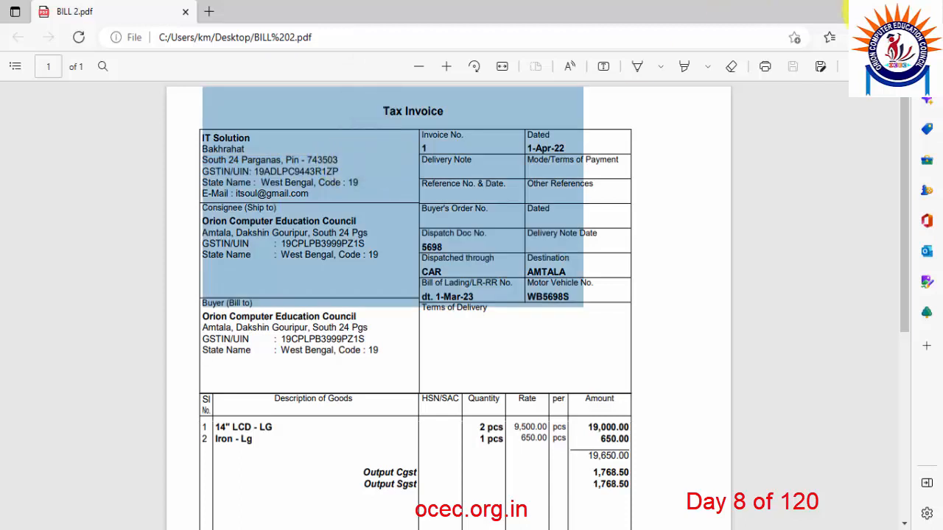
key("alt+Tab")
type("Bak")
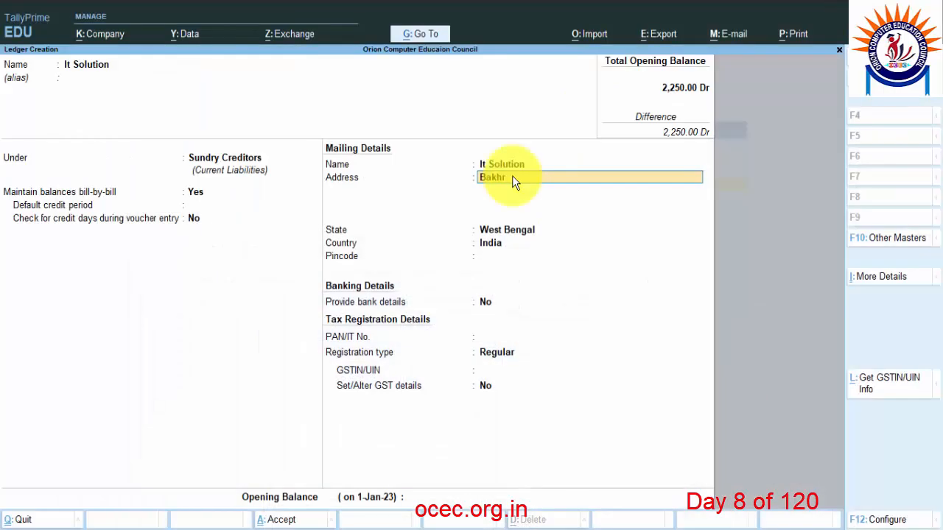
type("hrahat, Sou")
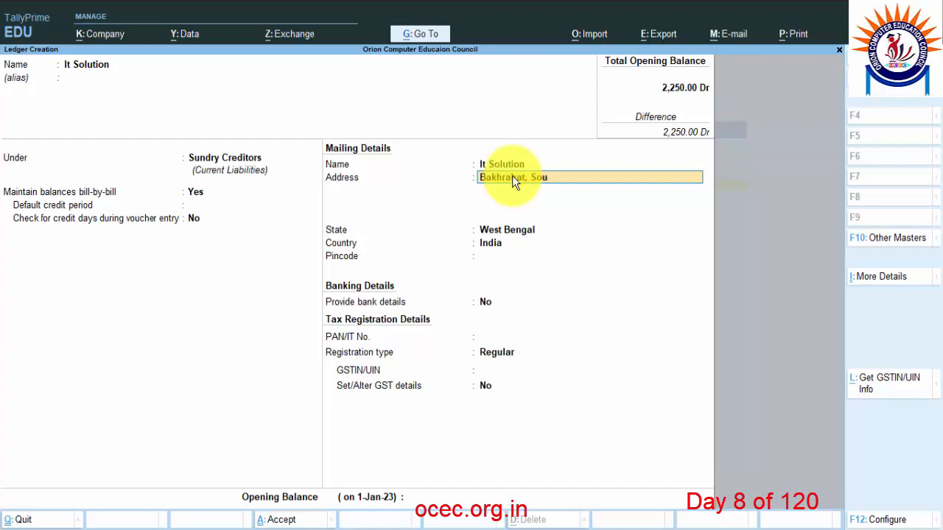
type("th 24 Pgs,")
Finish the Bakhrahat, South 24 Pgs address, keep West Bengal as state, and enter pincode 743503.
key("Return")
key("Return")
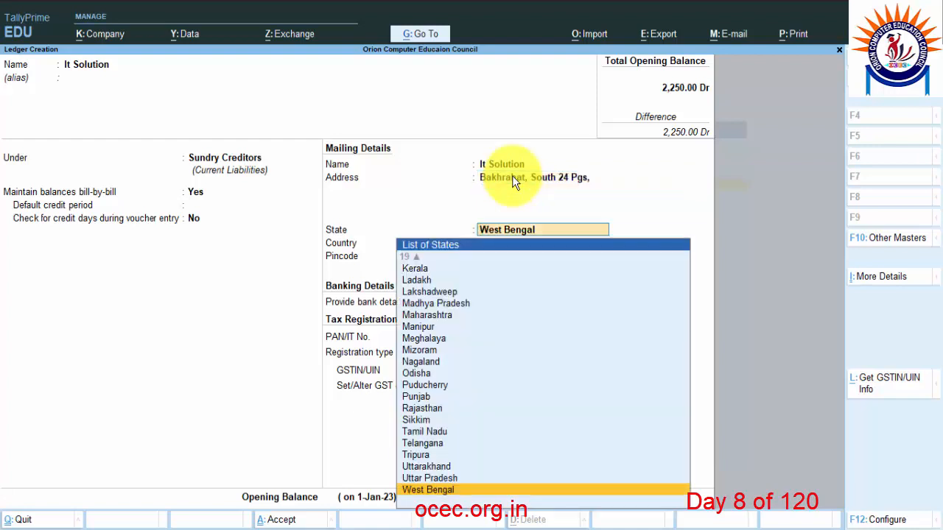
key("Return")
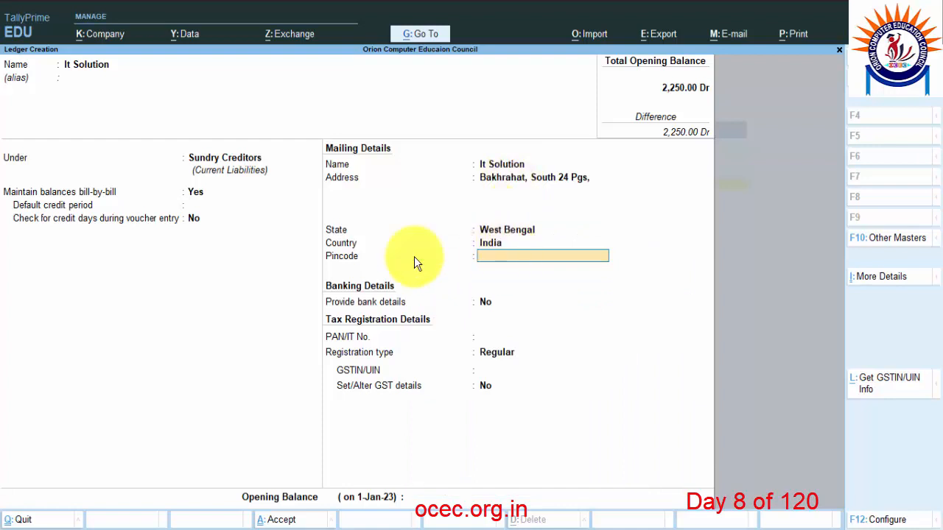
type("743503")
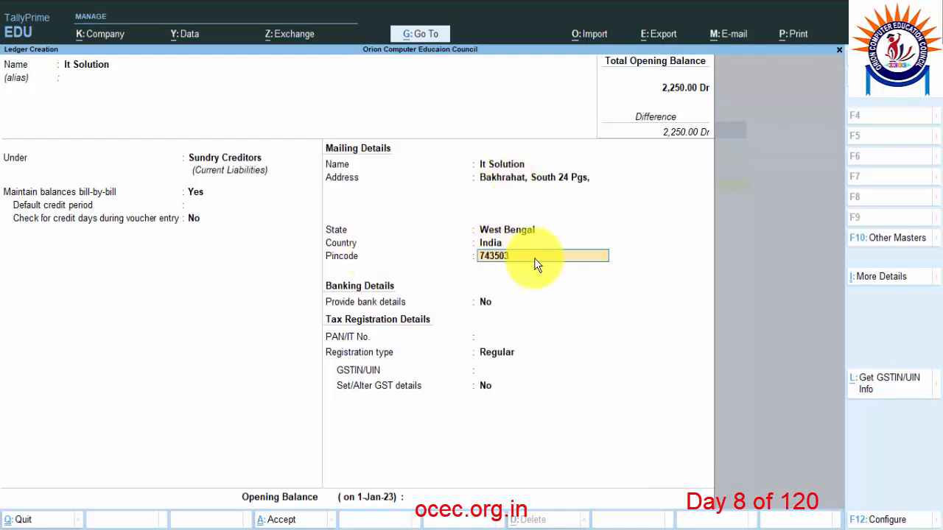
key("Return")
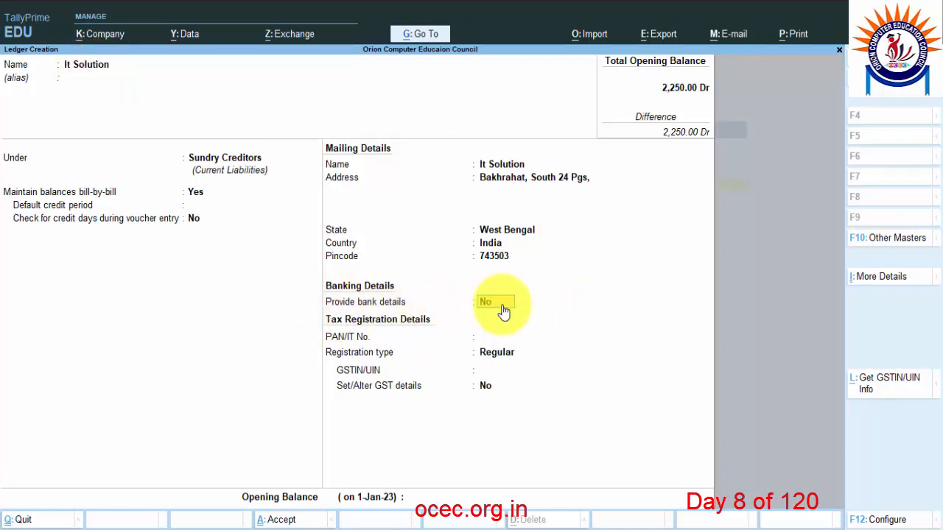
Add e-Fund Transfer bank details: the supplier's account number, IFS code SBIN000542S, bank name Not Applicable.
type("y")
key("Return")
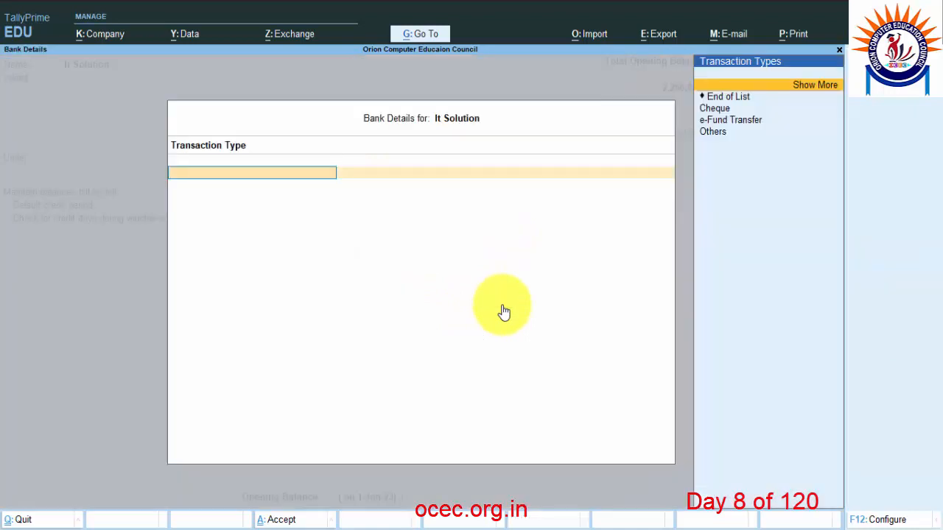
left_click(724, 121)
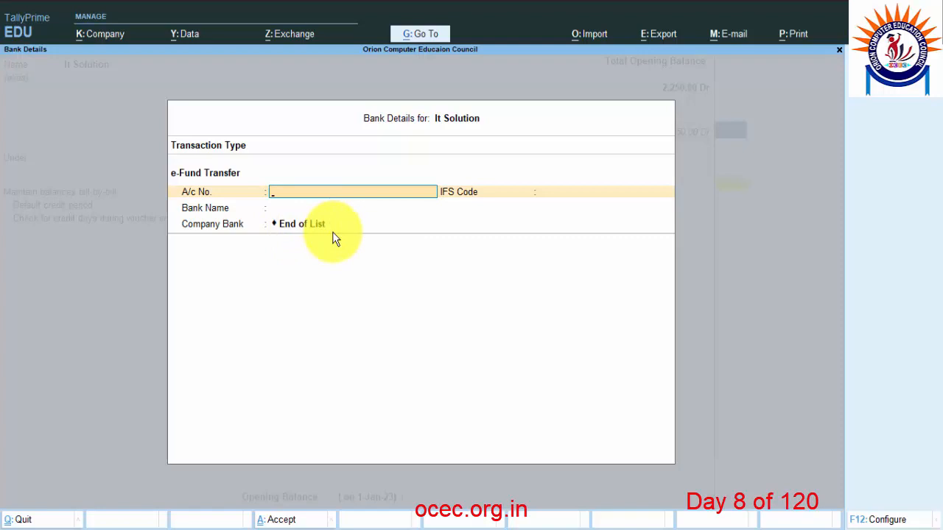
key("Return")
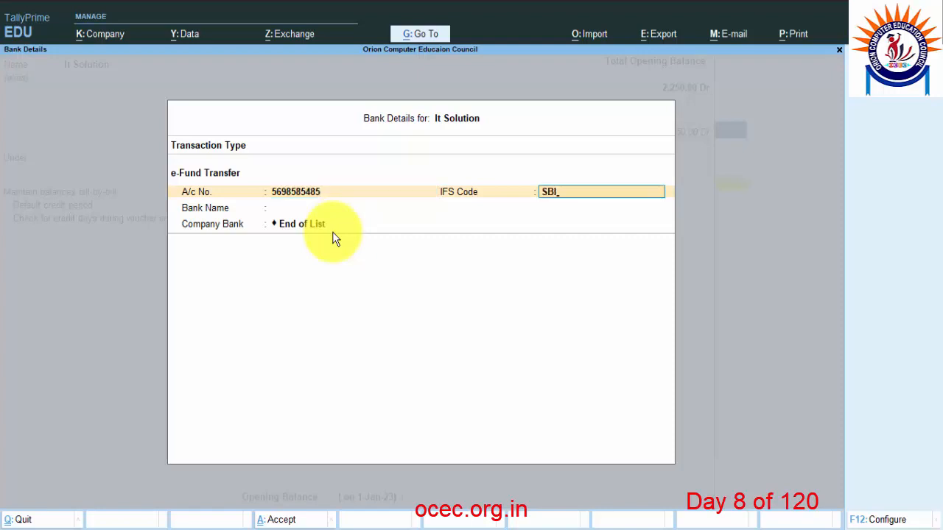
type("SBIN000")
key("Return")
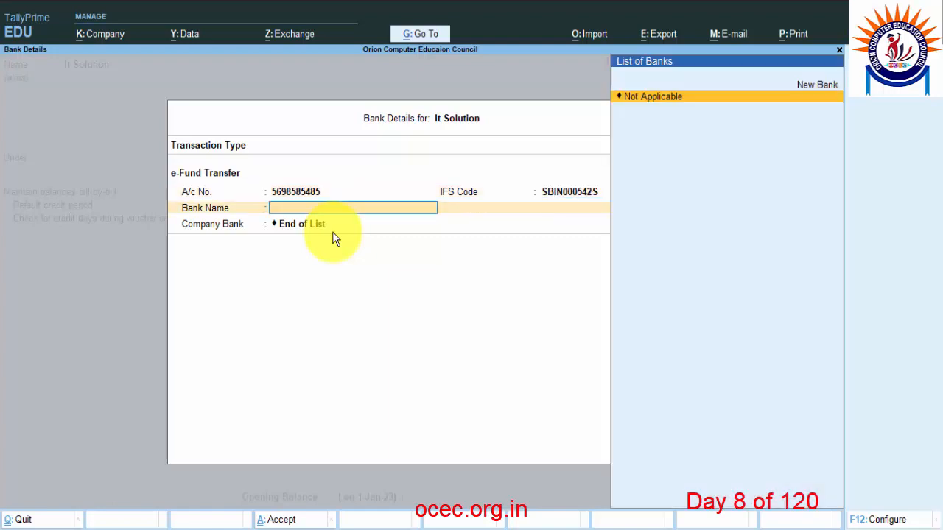
key("Return")
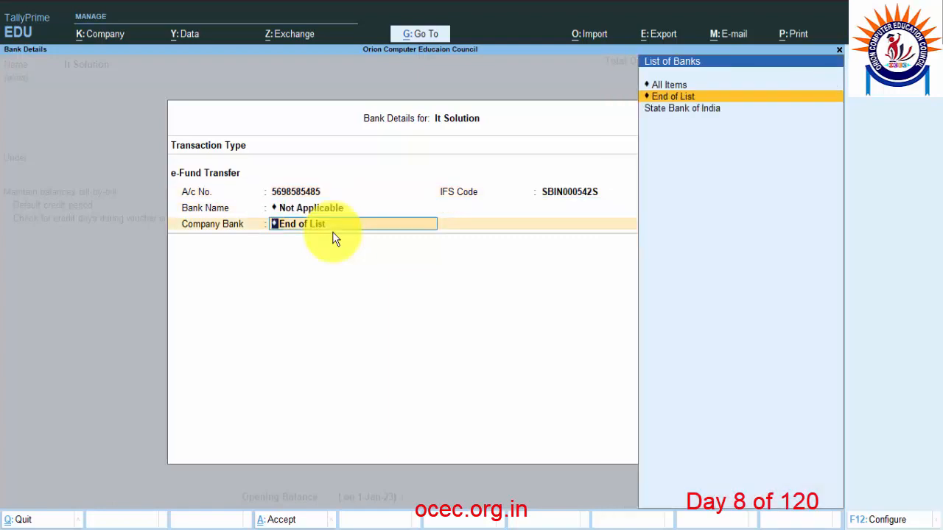
key("Return")
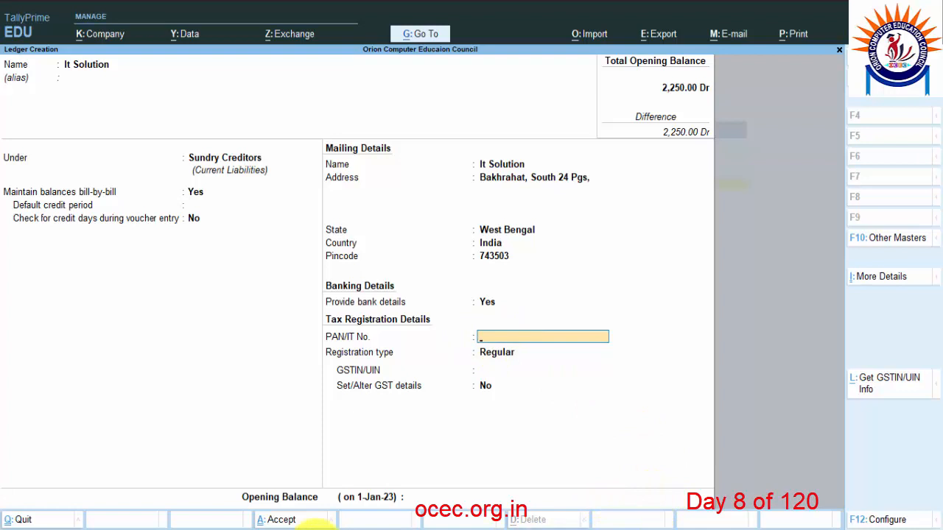
Copy the supplier's GSTIN from the BILL 2.pdf invoice in Edge, then return to Tally.
left_click(305, 513)
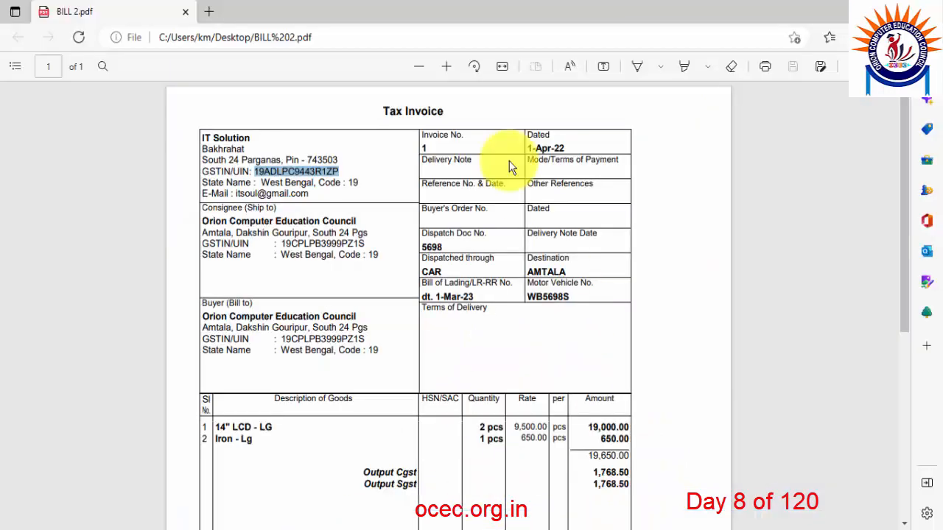
left_click(256, 171)
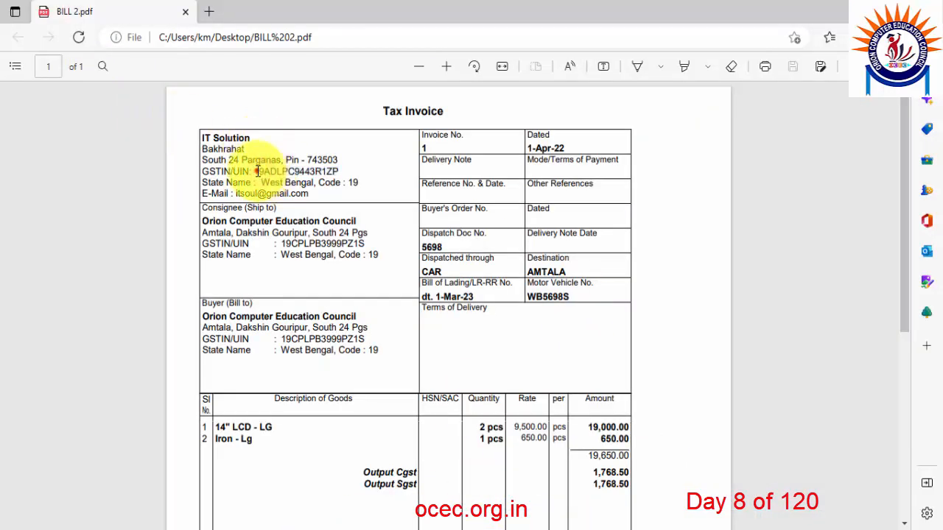
left_click(254, 170)
left_click_drag(254, 170, 340, 170)
right_click(347, 190)
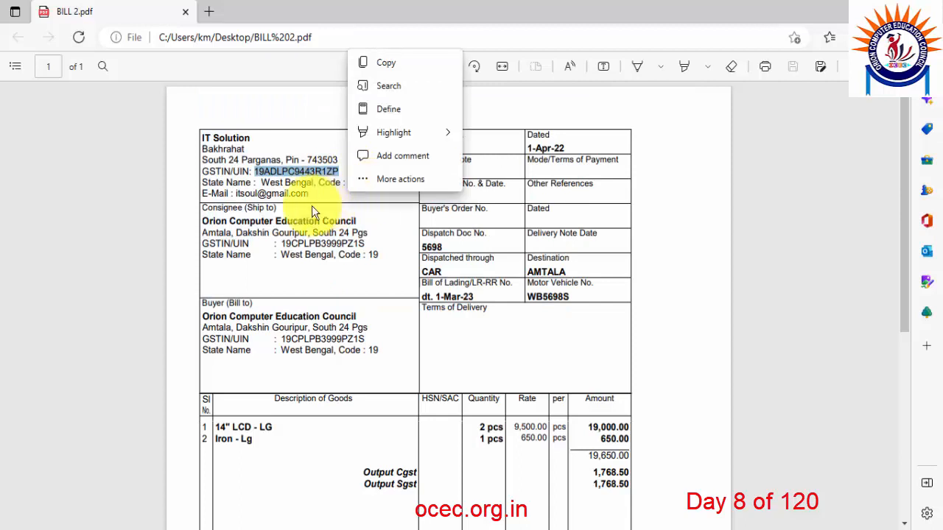
key("Escape")
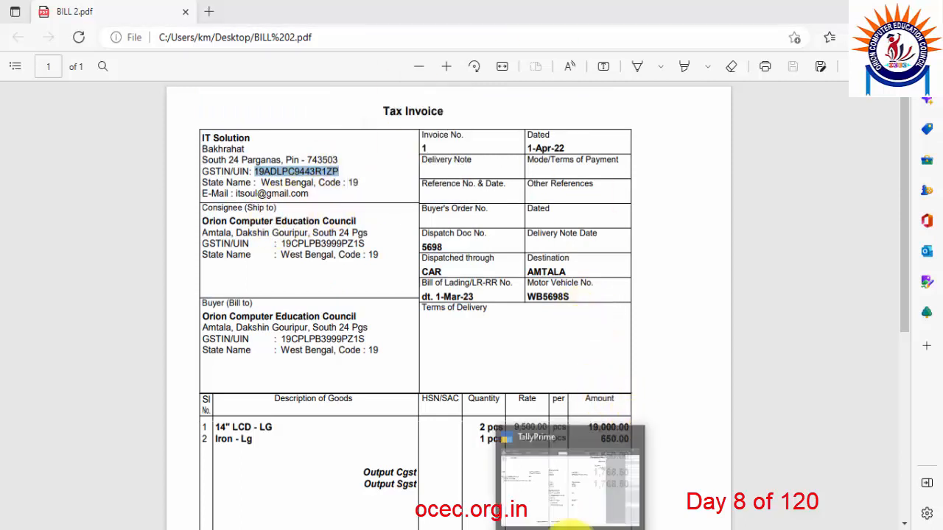
left_click(571, 524)
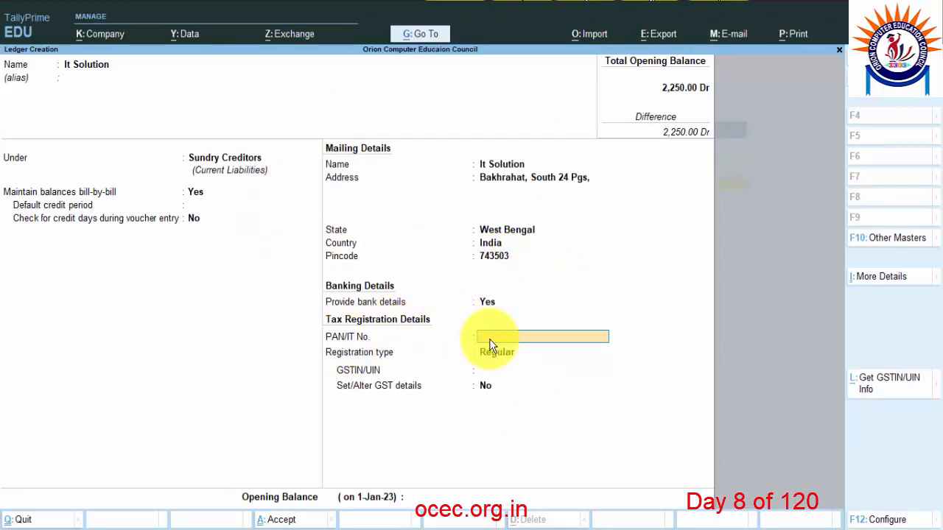
Set the It Solution ledger's GST registration type to Regular.
key("Return")
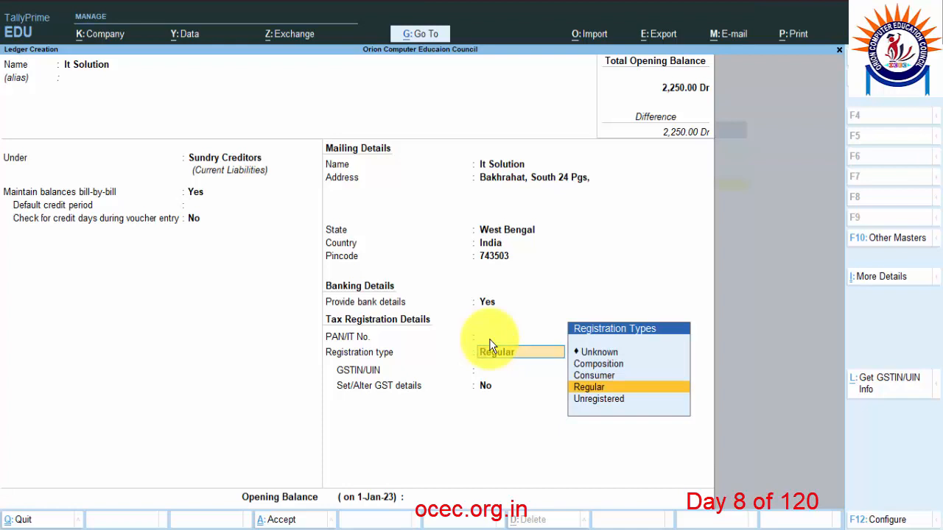
left_click(605, 390)
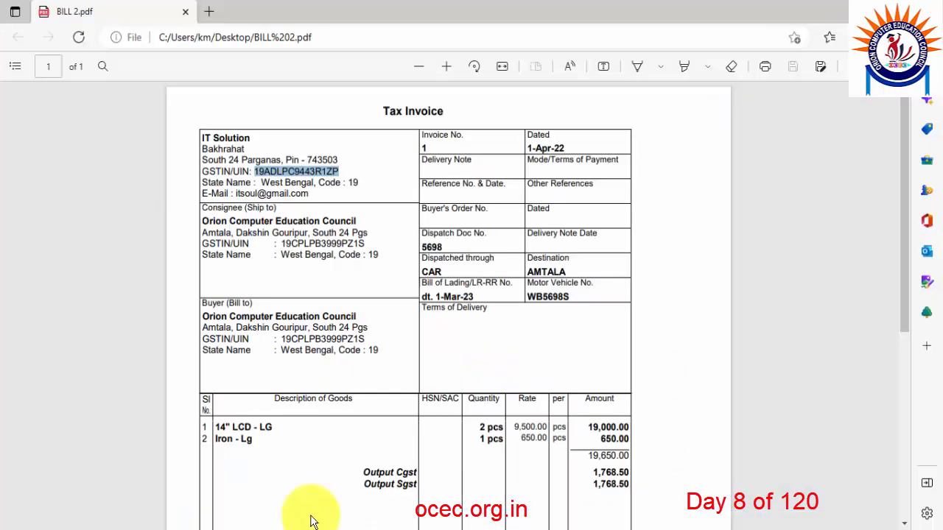
left_click(311, 522)
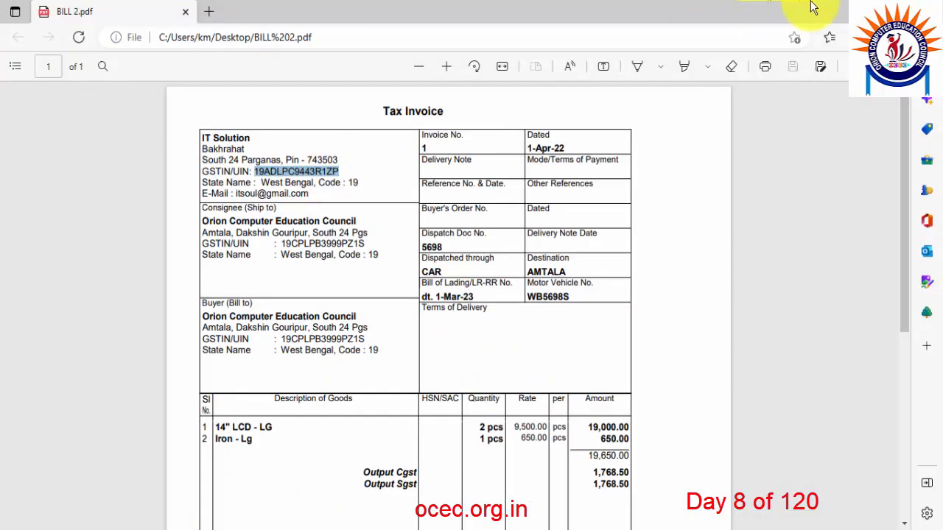
left_click(858, 10)
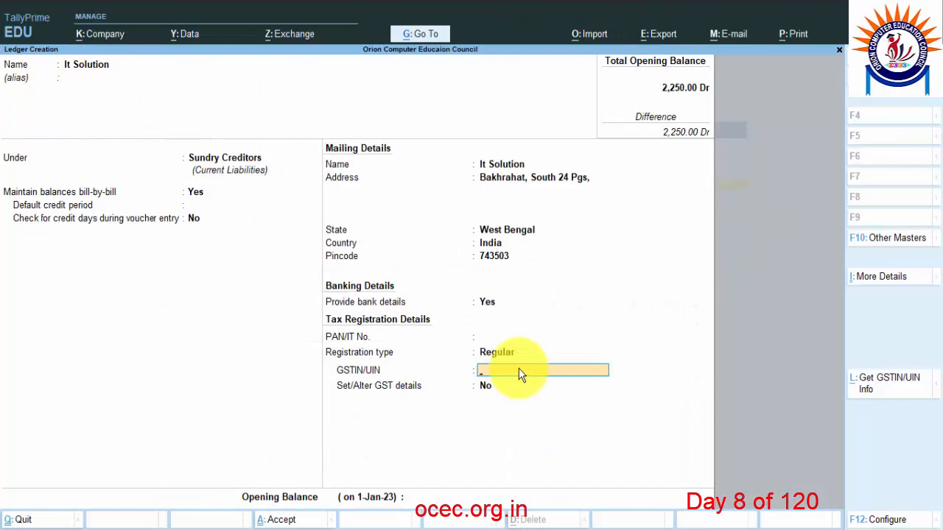
Paste the supplier's GSTIN, leave other GST details unchanged, and save the ledger.
key("ctrl+alt+v")
key("Return")
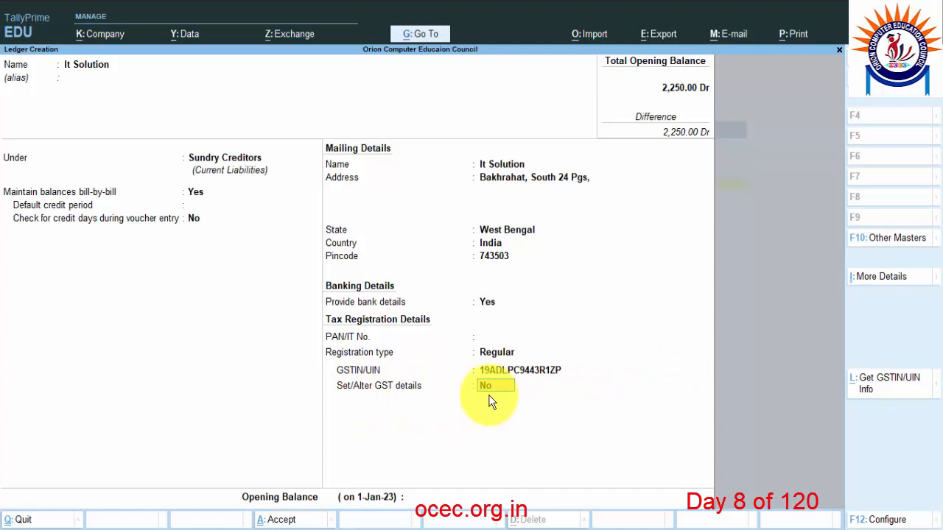
key("Return")
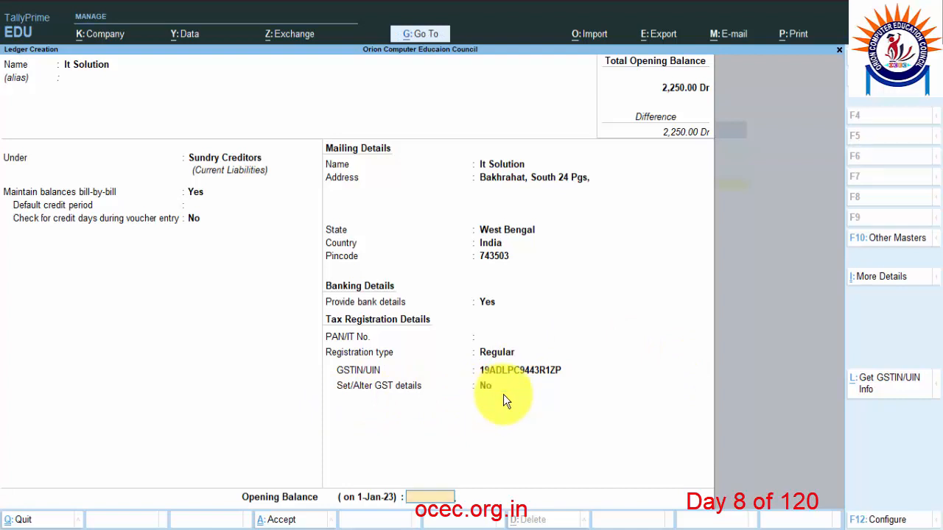
key("Return")
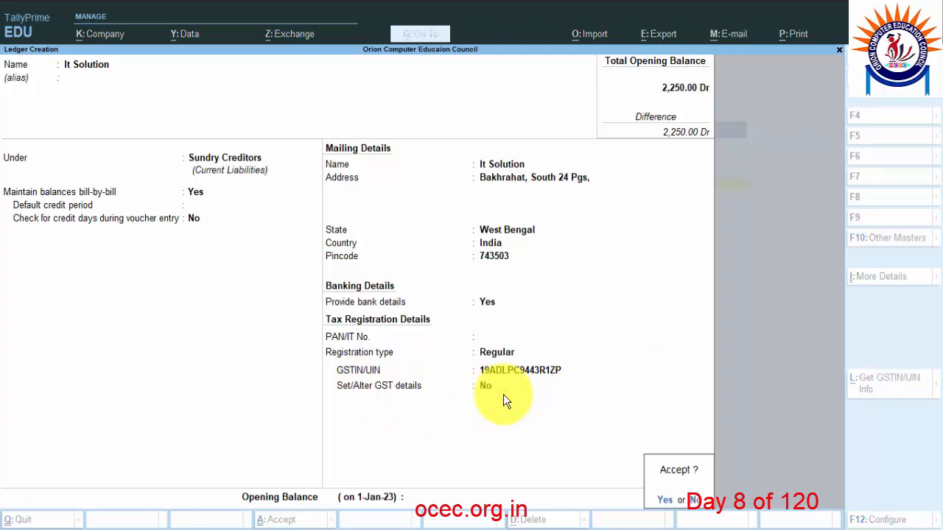
key("Return")
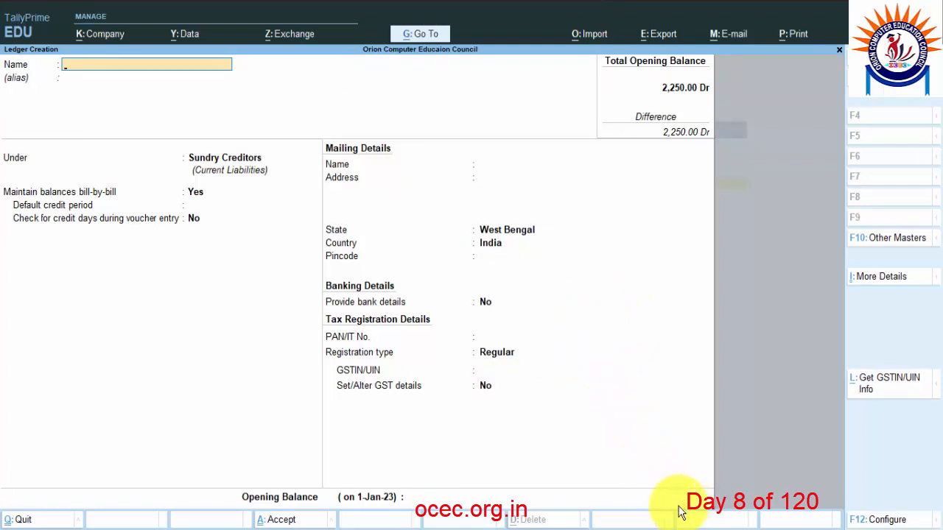
In the Notepad ledger list, highlight the line 'purchase a/c - purchase account'.
key("alt+Tab")
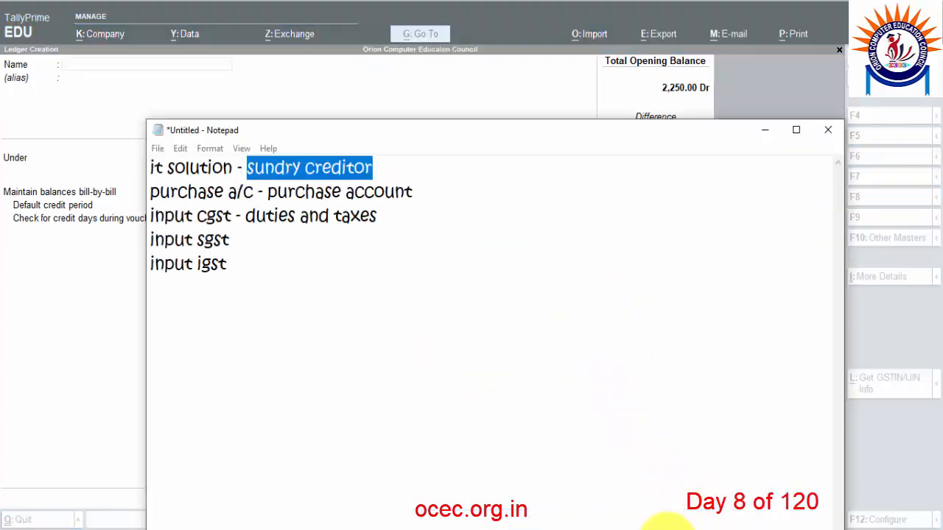
left_click(251, 191)
left_click_drag(170, 191, 149, 191)
left_click_drag(419, 191, 145, 192)
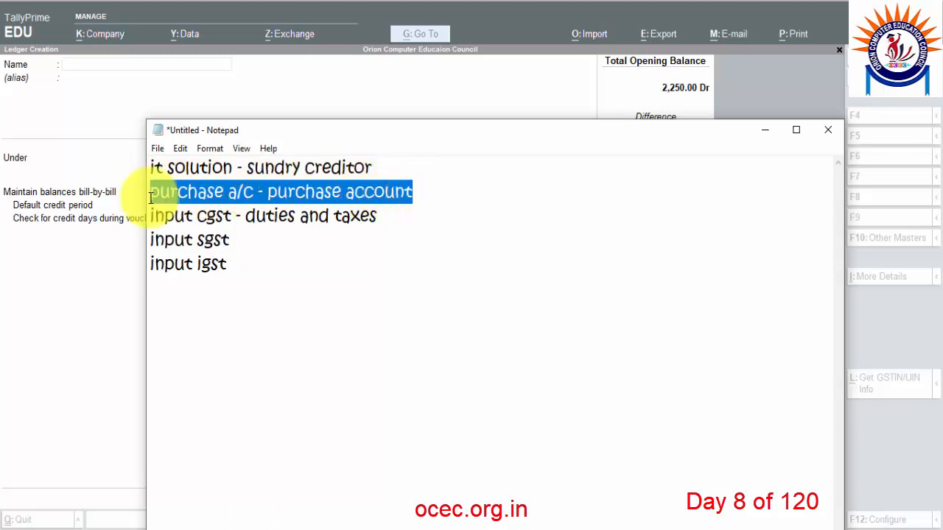
left_click_drag(421, 192, 154, 194)
Name the new ledger 'Purchase a/c' and group it under Purchase Accounts using 'Pur'.
left_click(97, 76)
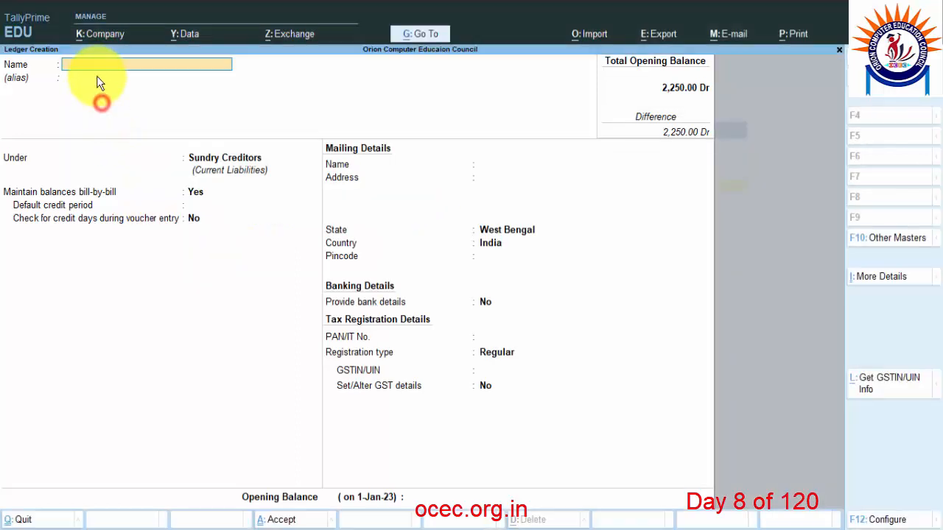
type("Purchase a/c")
key("Return")
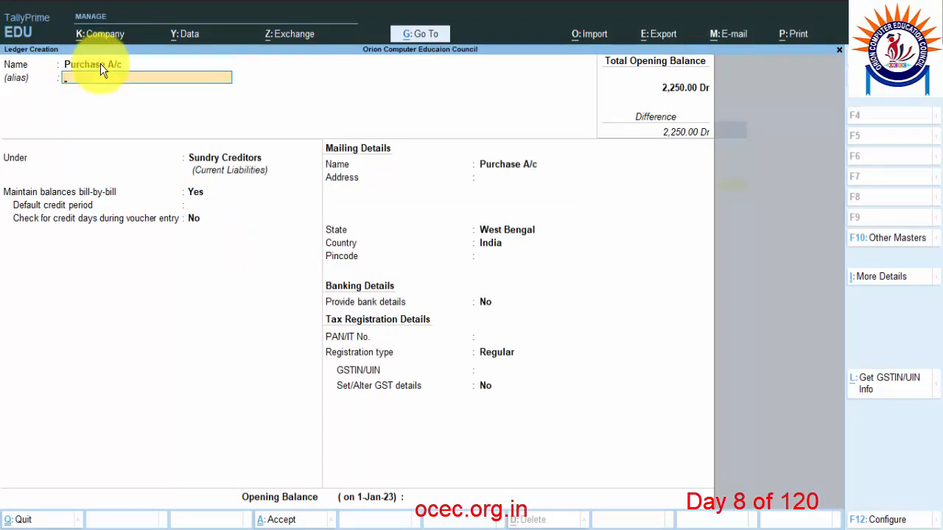
key("Return")
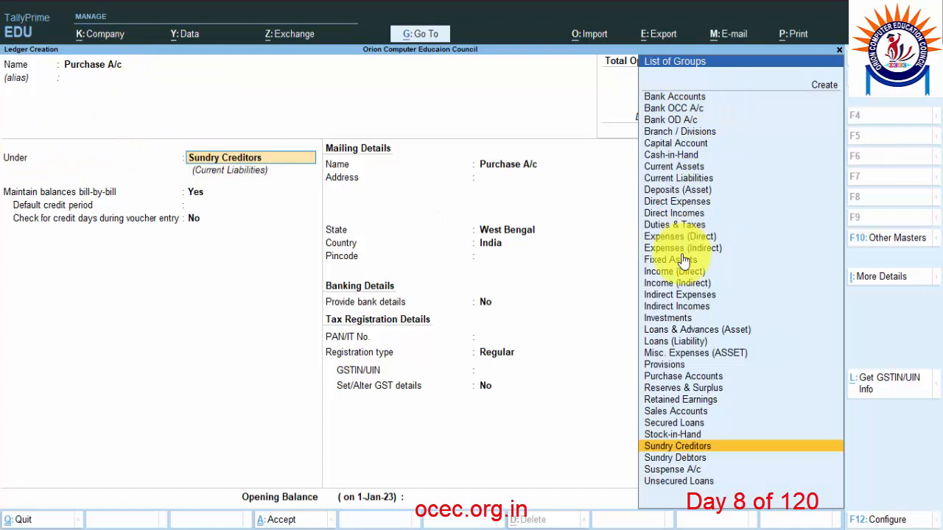
type("Pur")
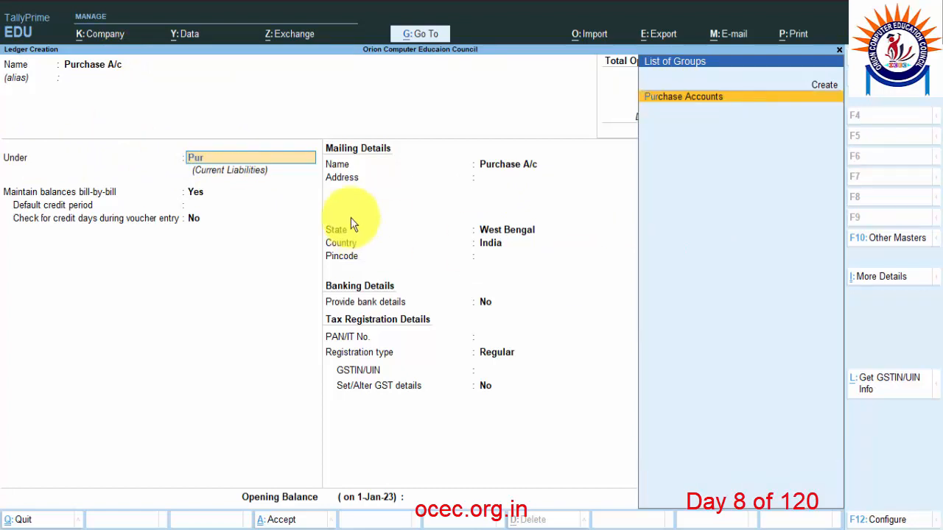
key("Return")
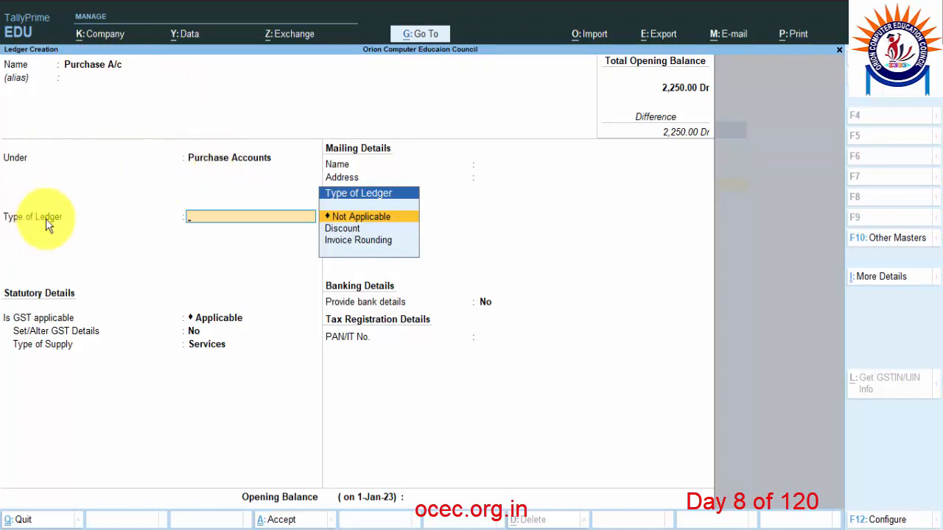
Mark Purchase A/c as GST applicable, opening and then leaving its GST details screen.
left_click(344, 217)
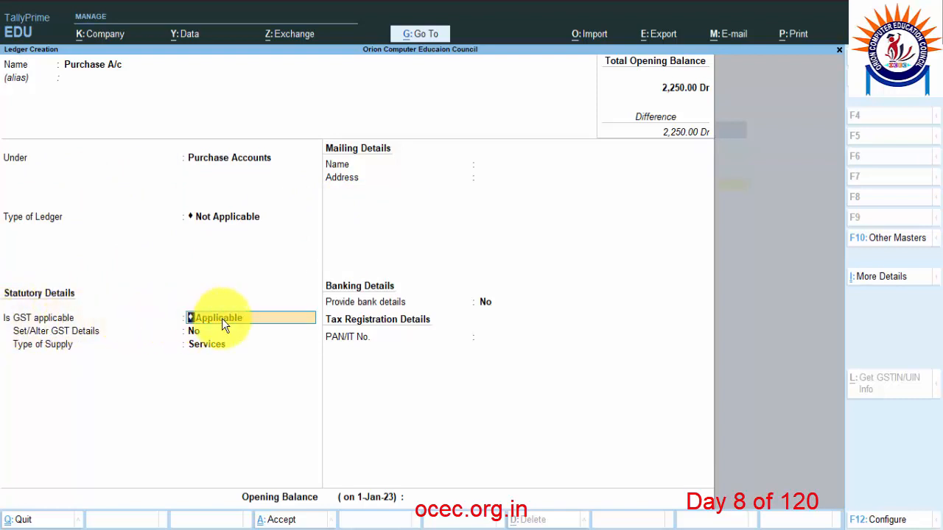
key("Return")
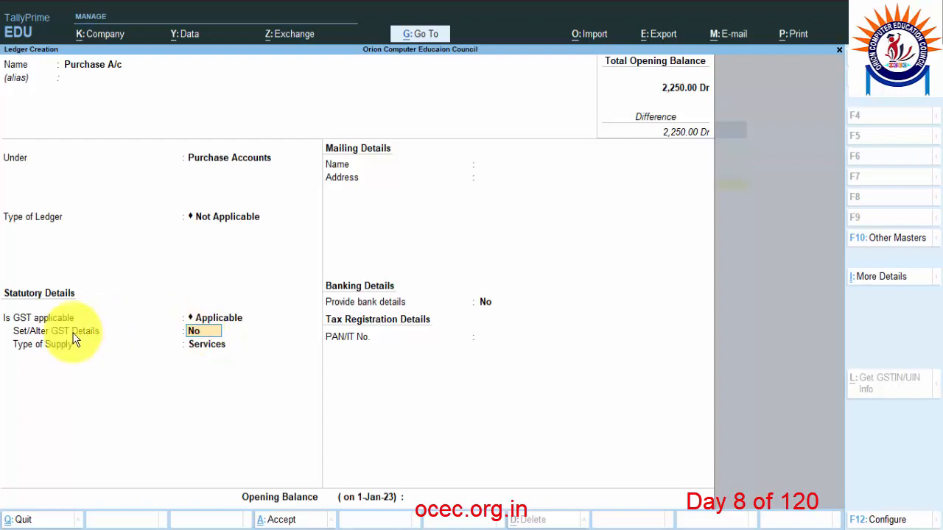
key("y")
key("Return")
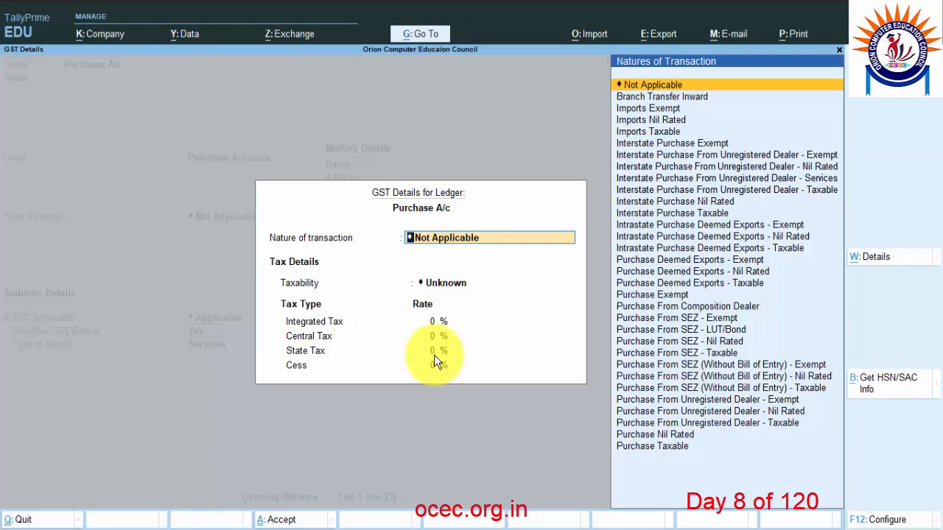
key("Escape")
key("Escape")
key("Return")
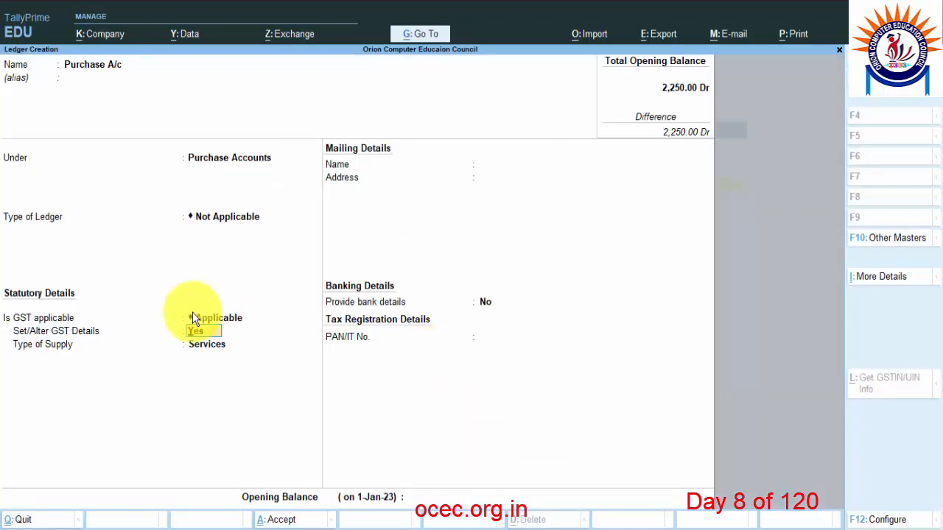
Decline altering GST details, choose Goods as the supply type, and save Purchase A/c.
type("n")
key("Return")
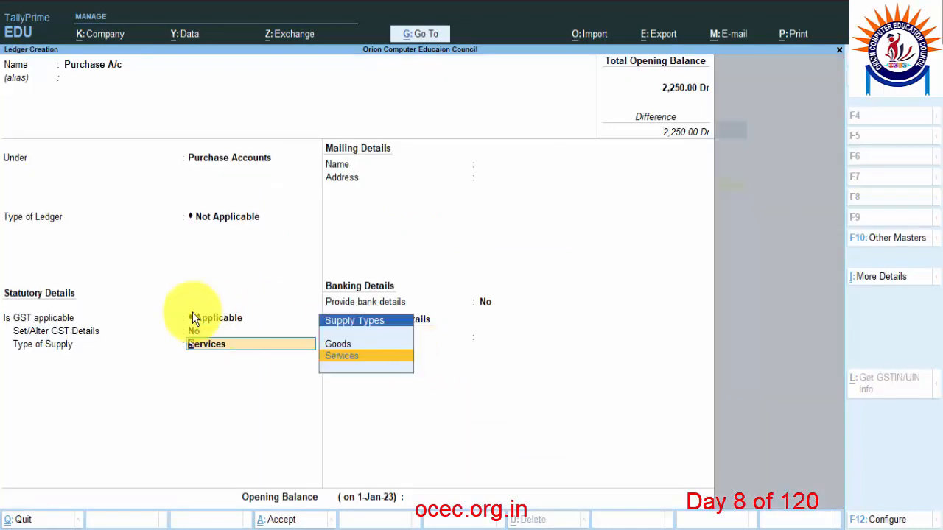
left_click(346, 346)
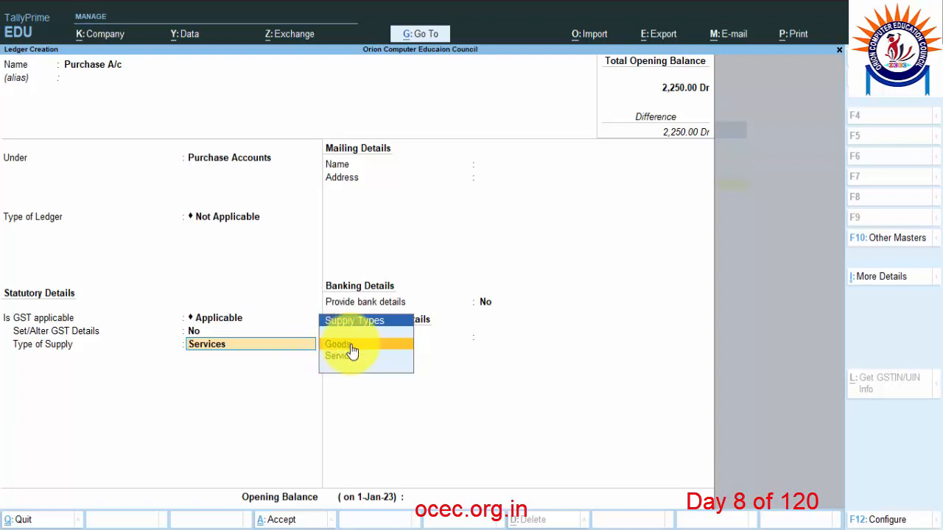
left_click(352, 352)
key("Return")
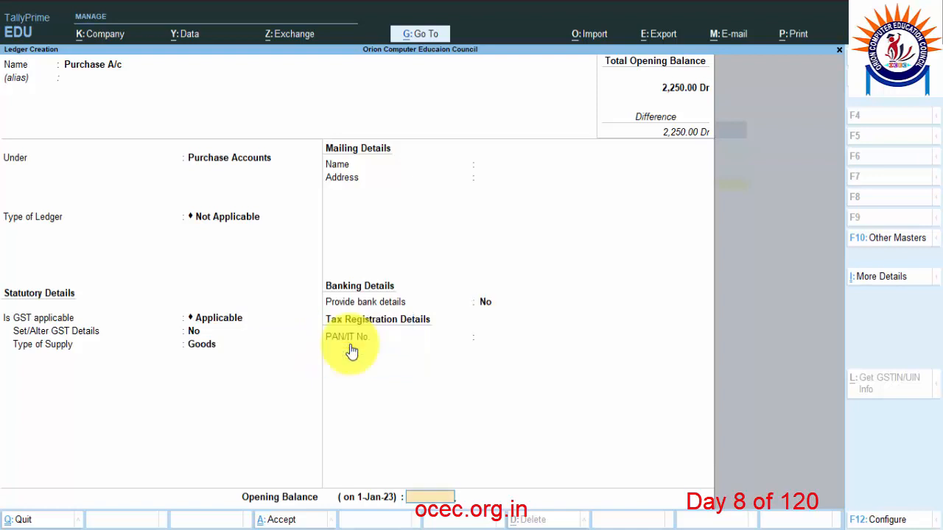
key("Return")
key("Return")
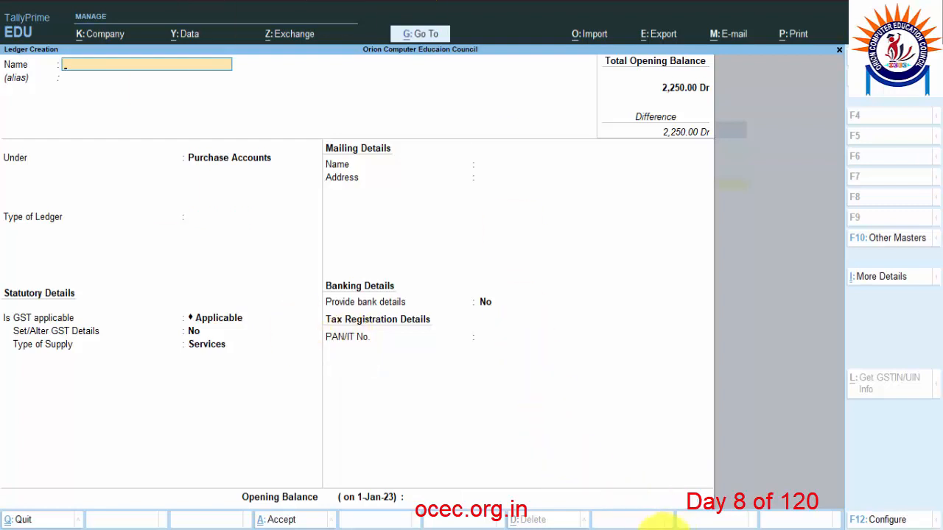
key("alt+Tab")
Read the notes entry 'input cgst - duties and taxes', then minimize Notepad.
left_click(152, 215)
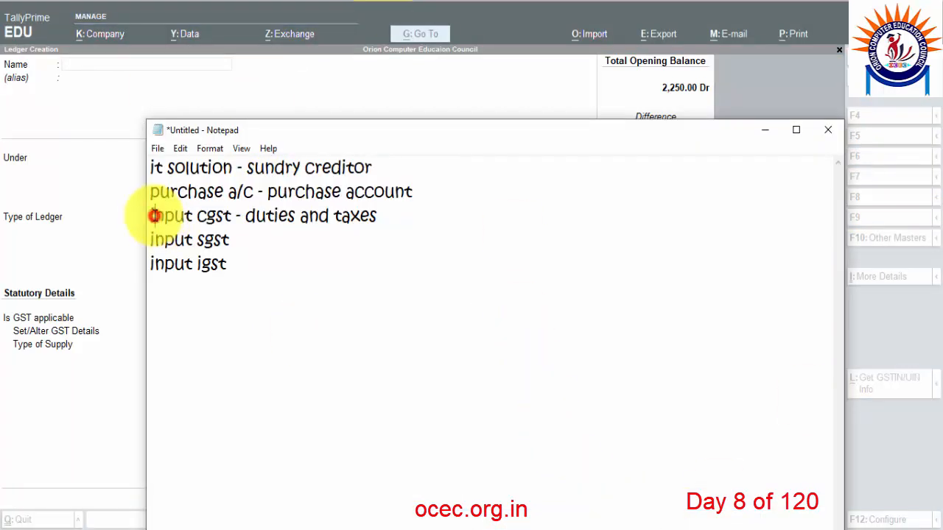
left_click_drag(151, 215, 227, 214)
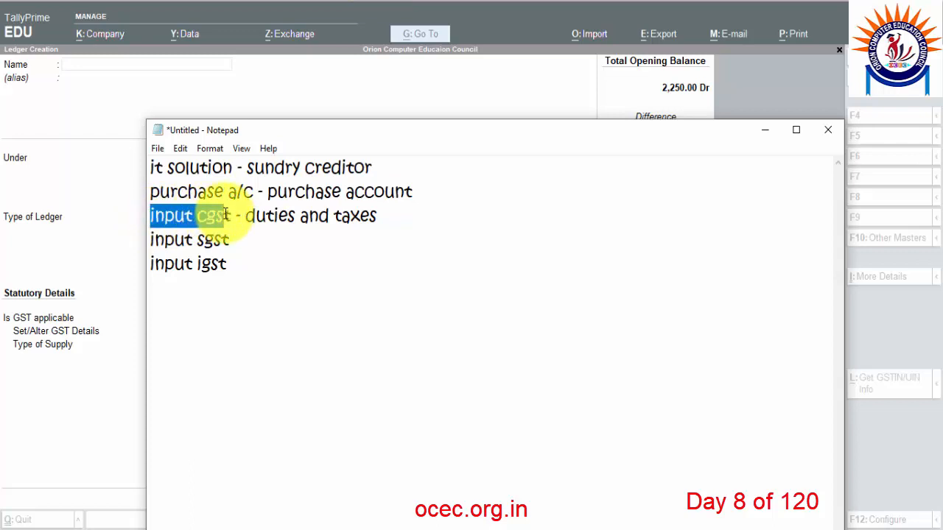
left_click(230, 267)
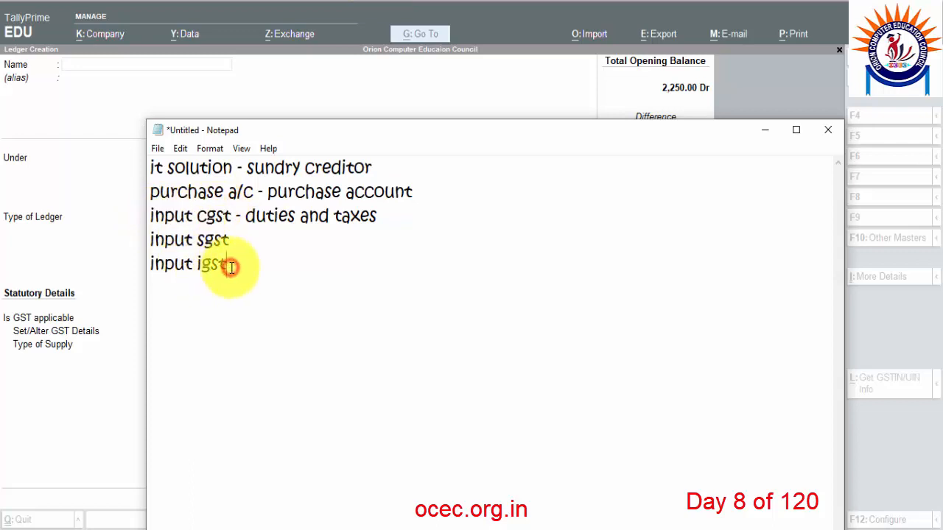
left_click(382, 214)
left_click_drag(383, 215, 245, 216)
left_click(764, 132)
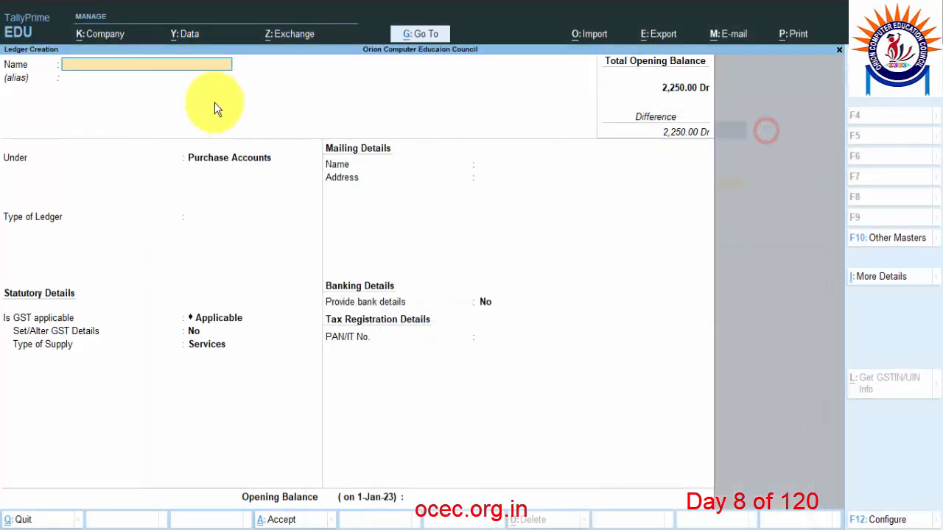
Name the new ledger INPUT CGST, correcting typing slips along the way.
left_click(147, 69)
type("Cg")
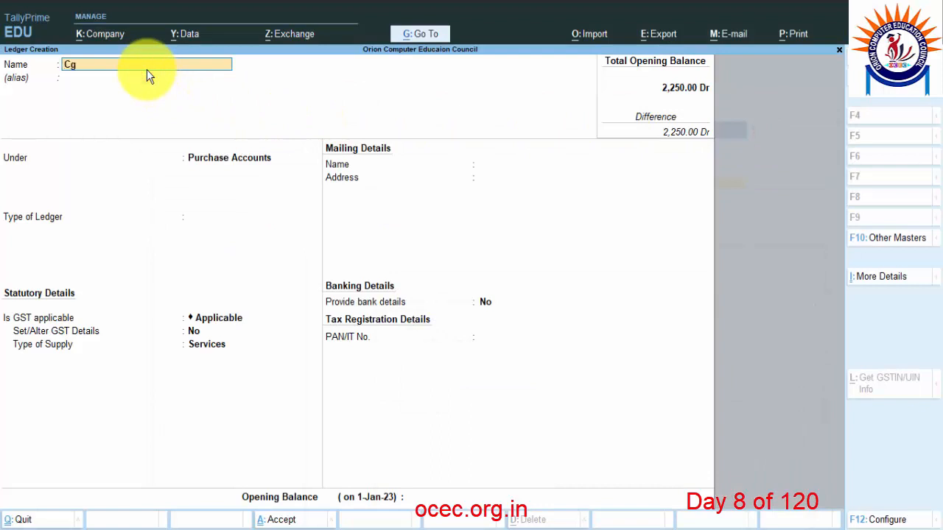
key("BackSpace")
key("Caps_Lock")
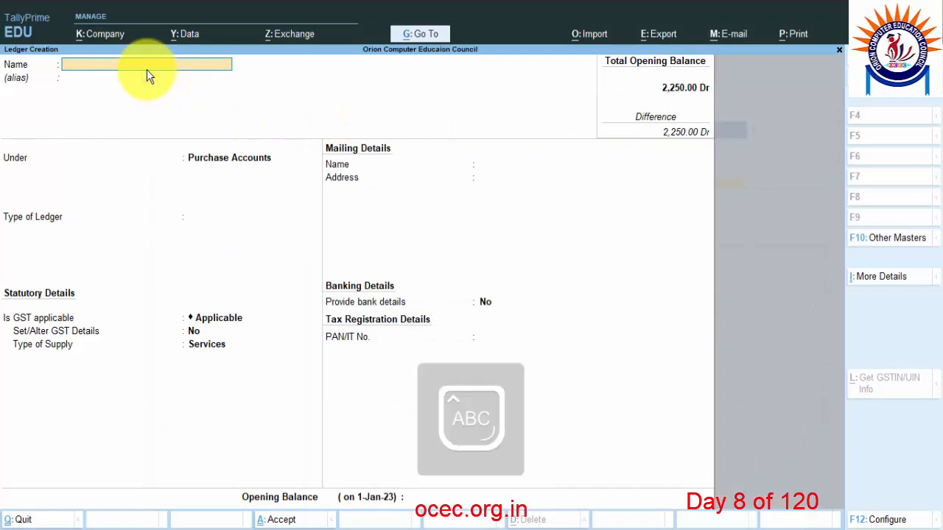
type("INPUT CCGST")
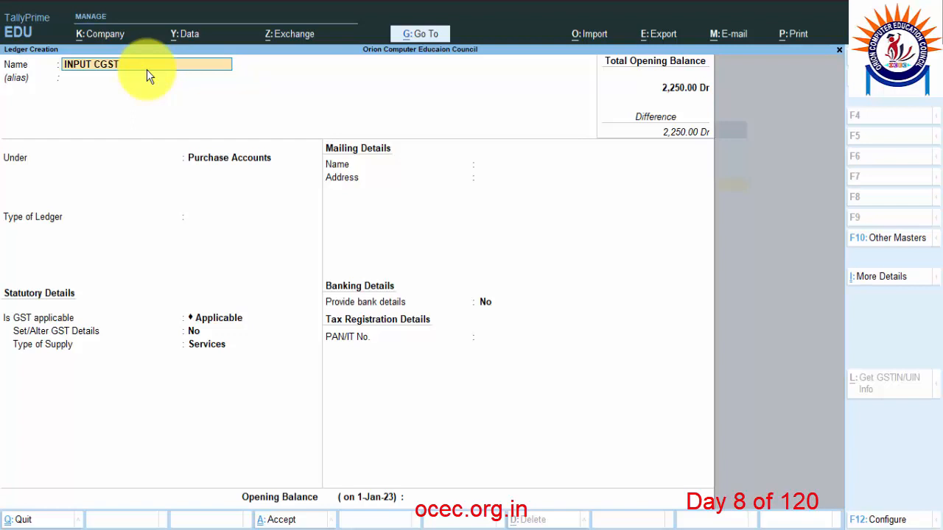
key("Return")
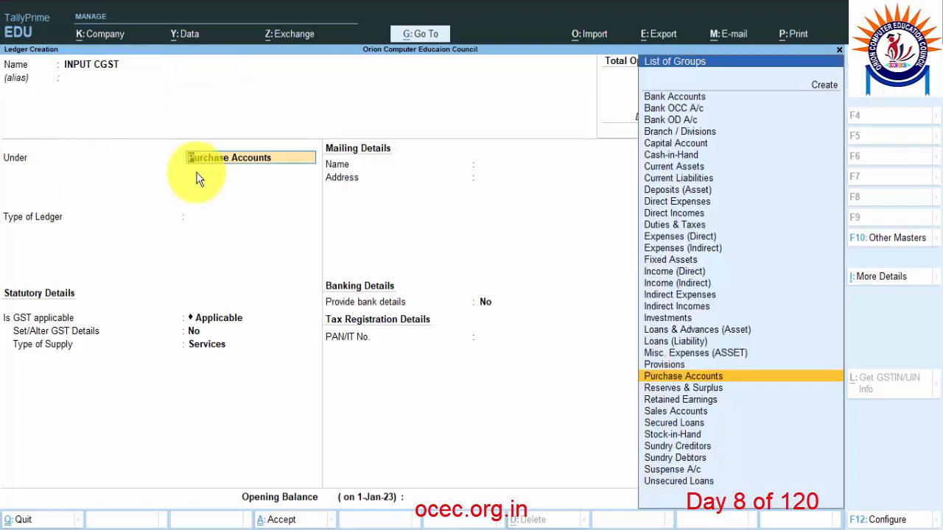
Place it under Duties & Taxes as GST Central Tax, rounding Not Applicable, no opening balance.
type("DU")
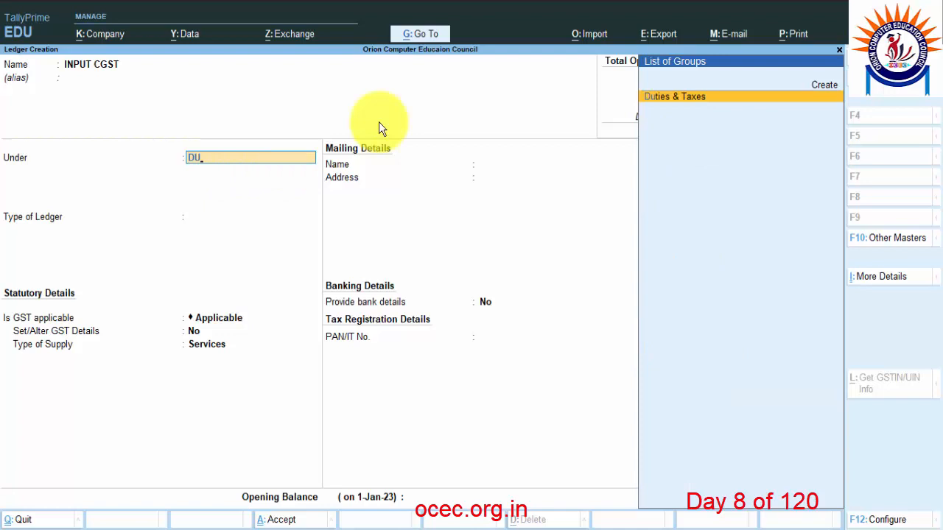
left_click(695, 103)
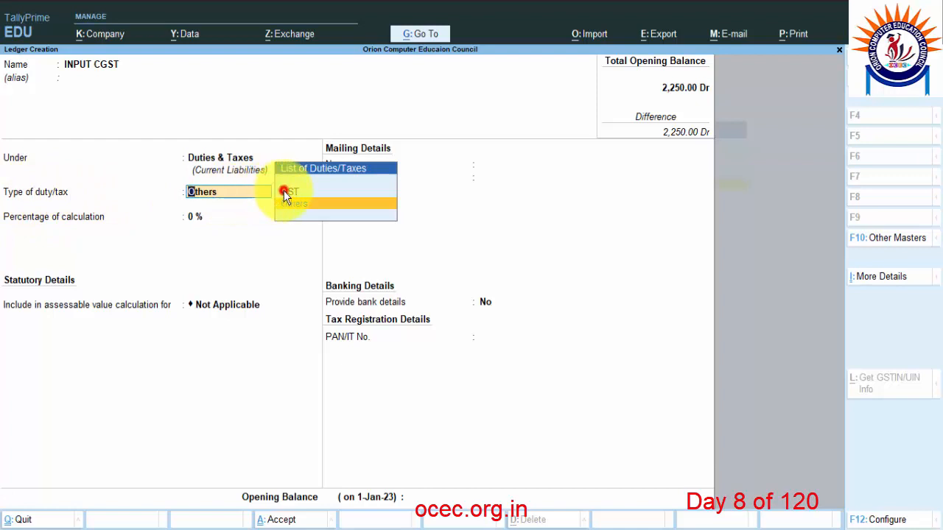
left_click(331, 191)
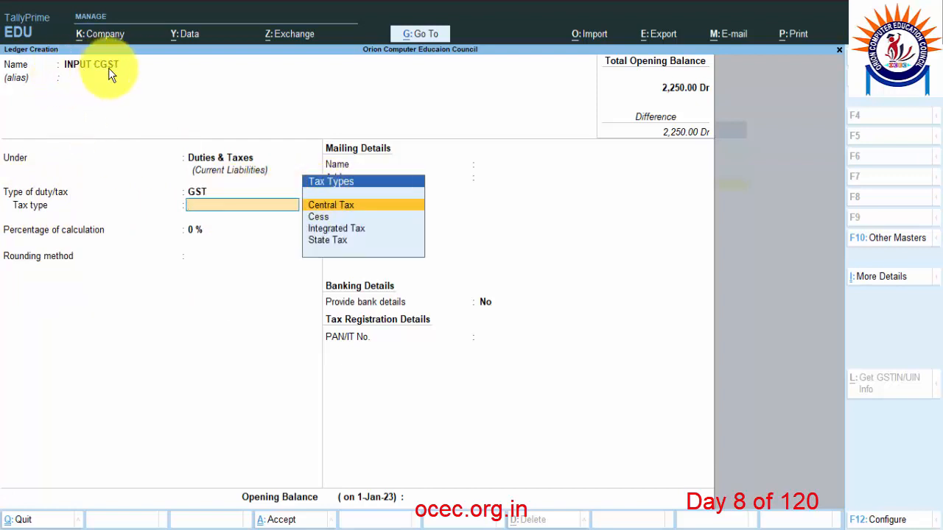
left_click(350, 210)
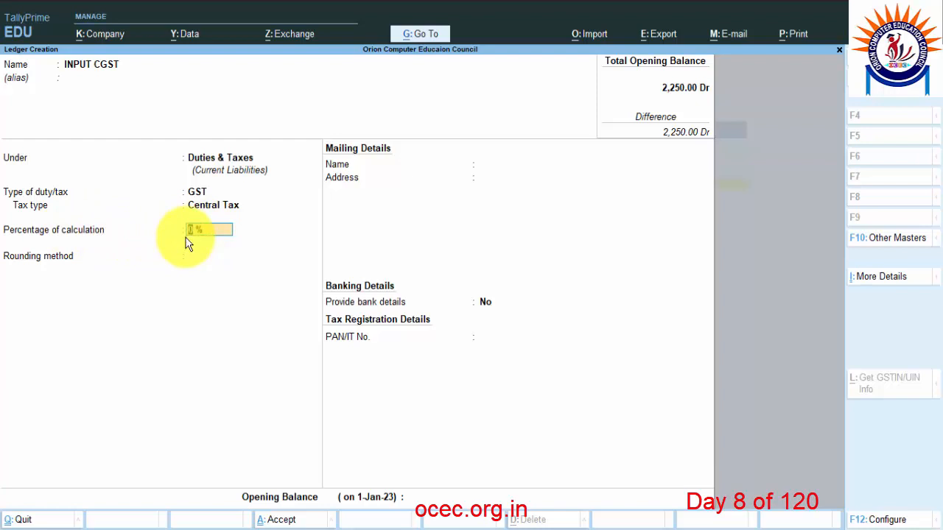
key("Return")
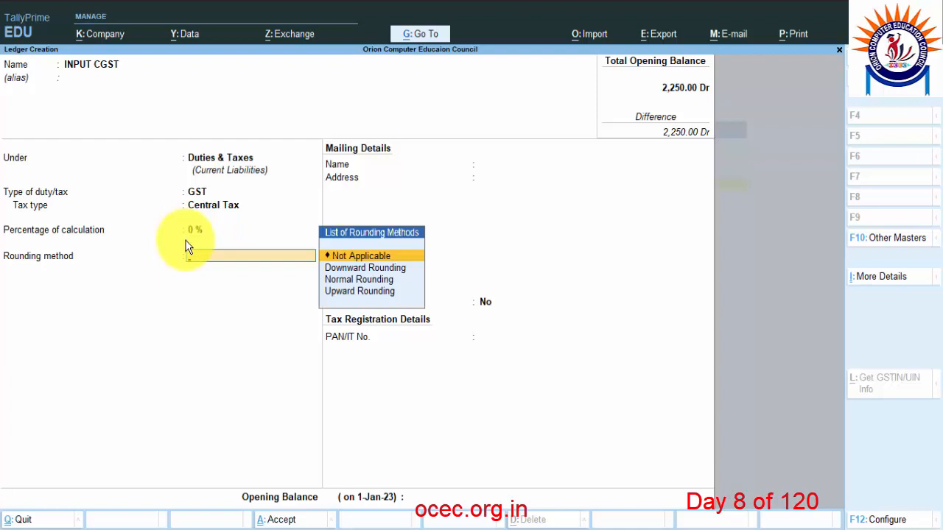
key("Return")
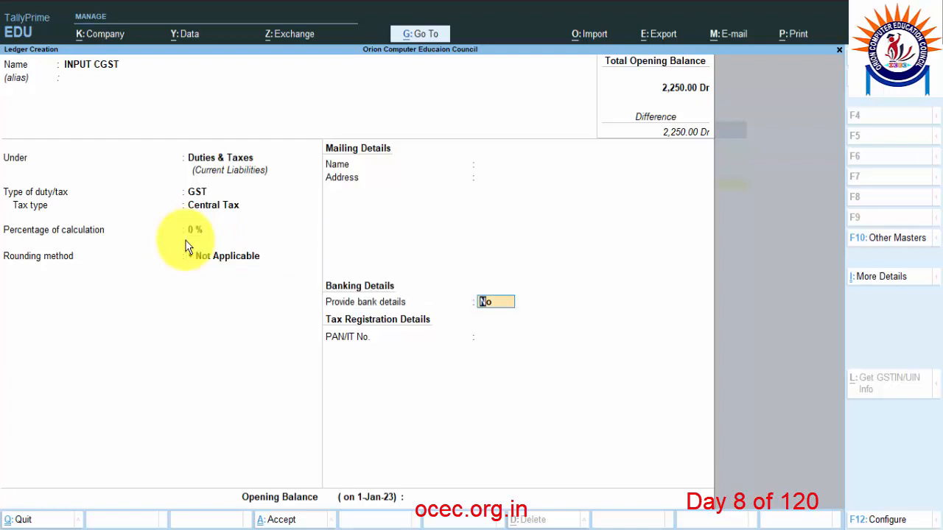
key("Return")
key("Return")
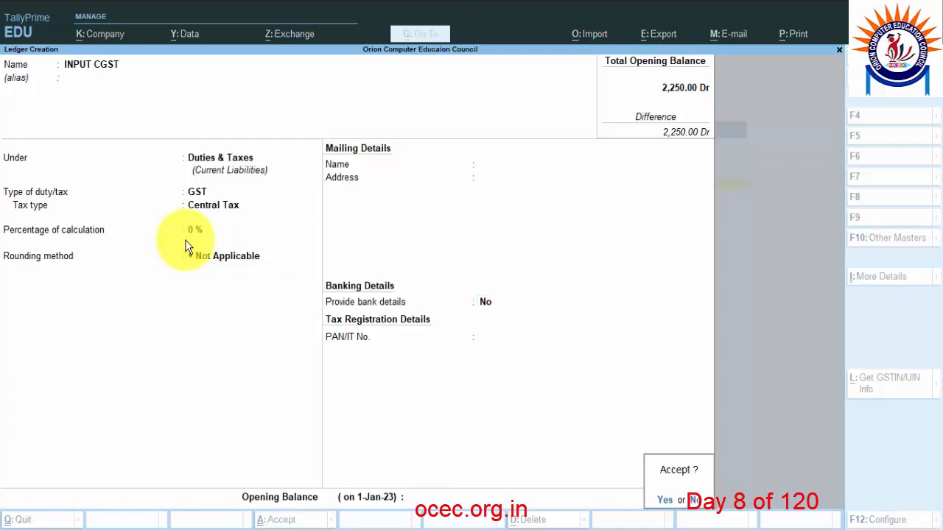
key("Return")
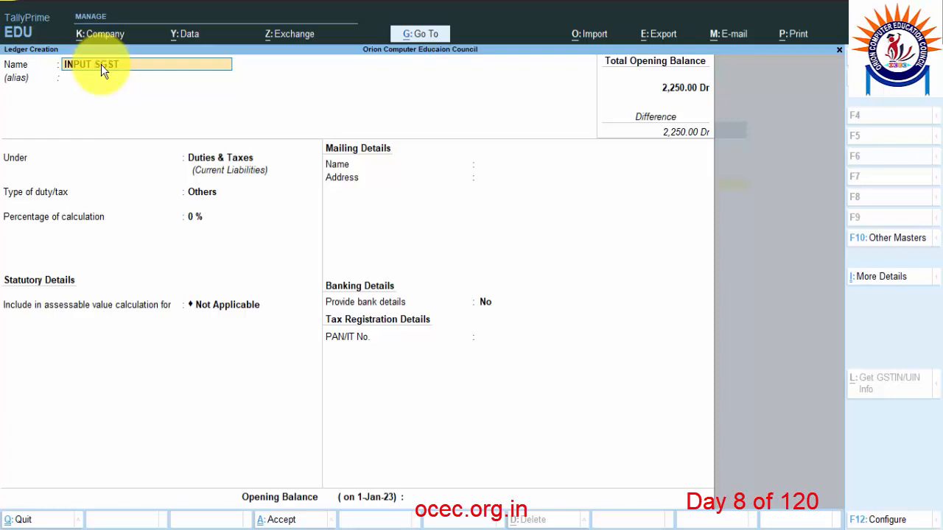
Save INPUT SGST under Duties & Taxes with duty type GST, tax type State Tax, 0% calculation.
key("Return")
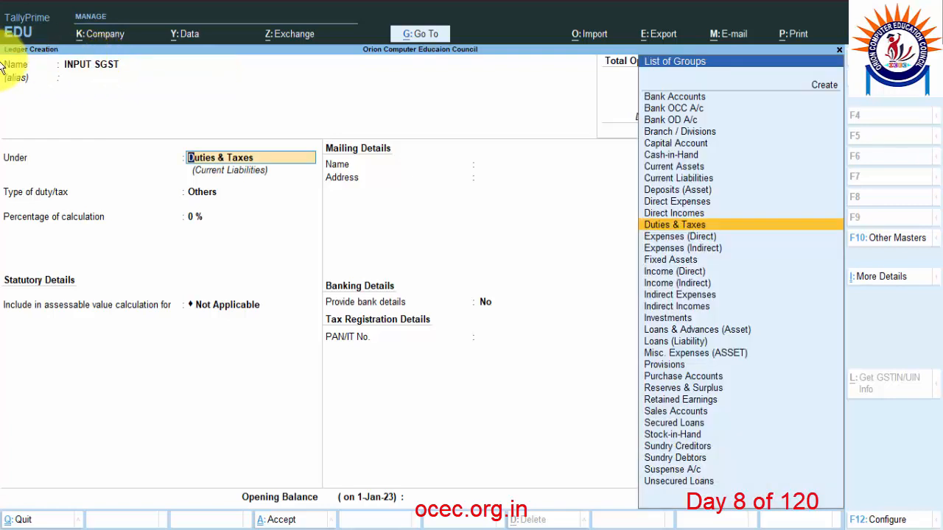
key("Return")
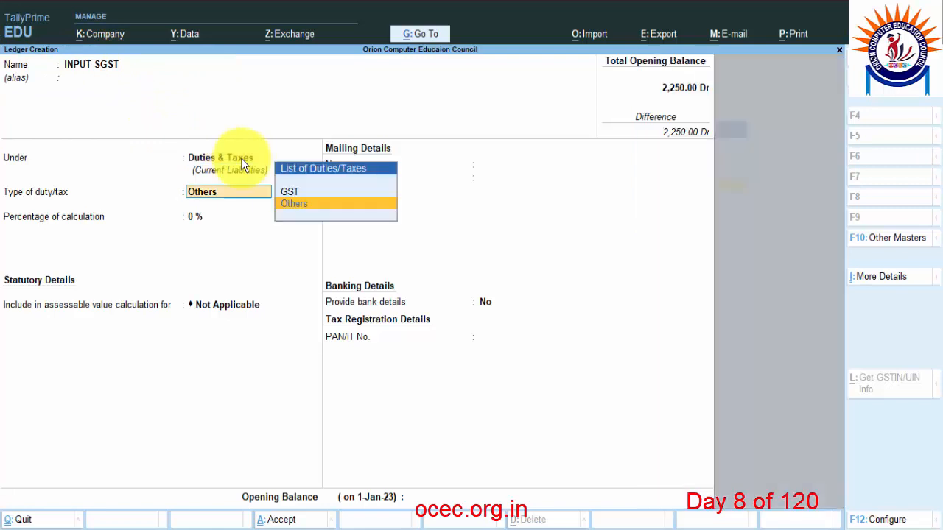
key("Up")
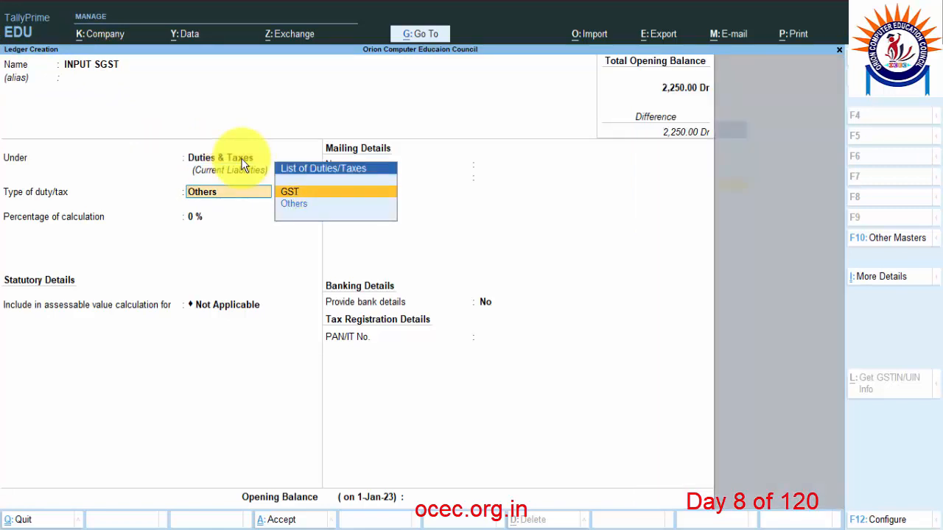
key("Return")
key("Down")
key("Down")
key("Down")
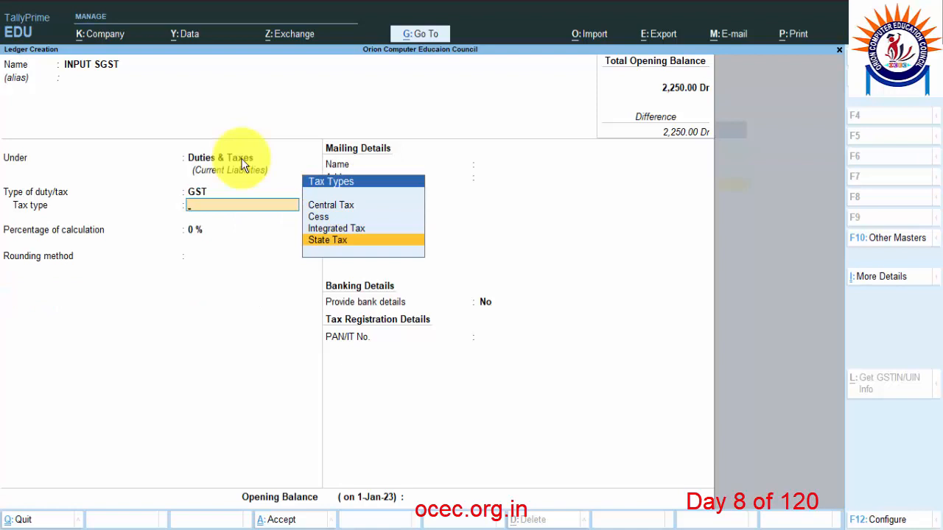
key("Return")
key("Return")
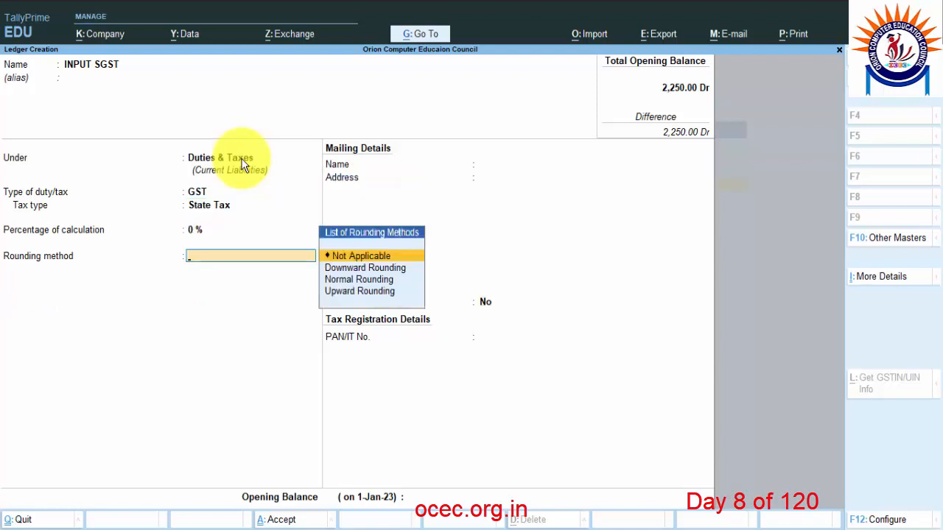
key("Return")
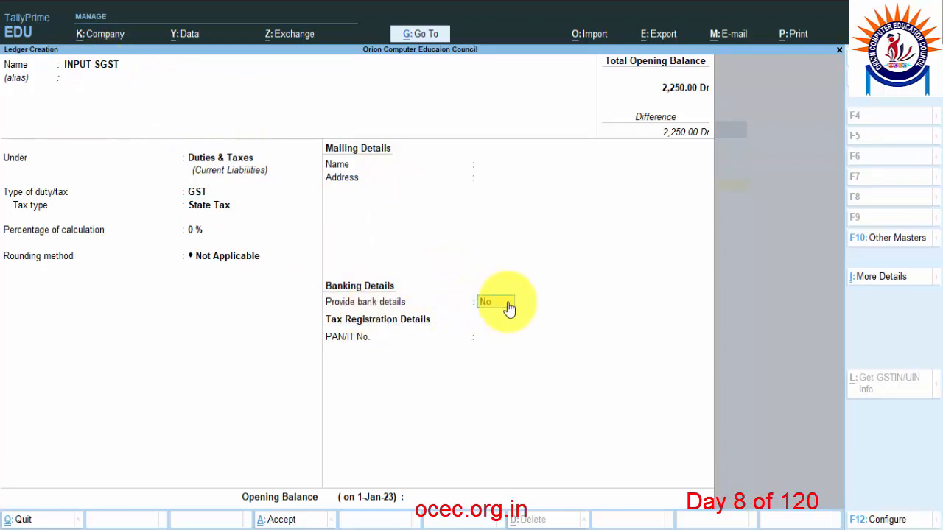
key("Return")
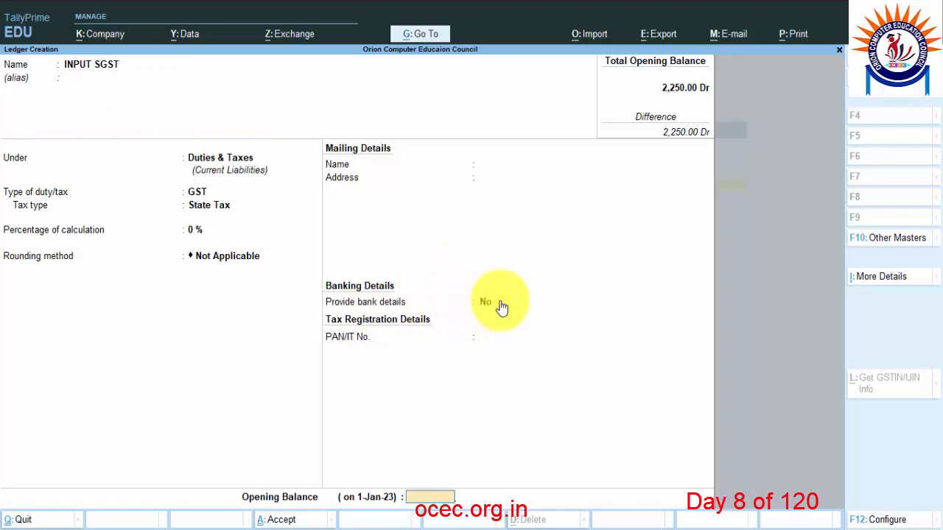
key("Return")
key("y")
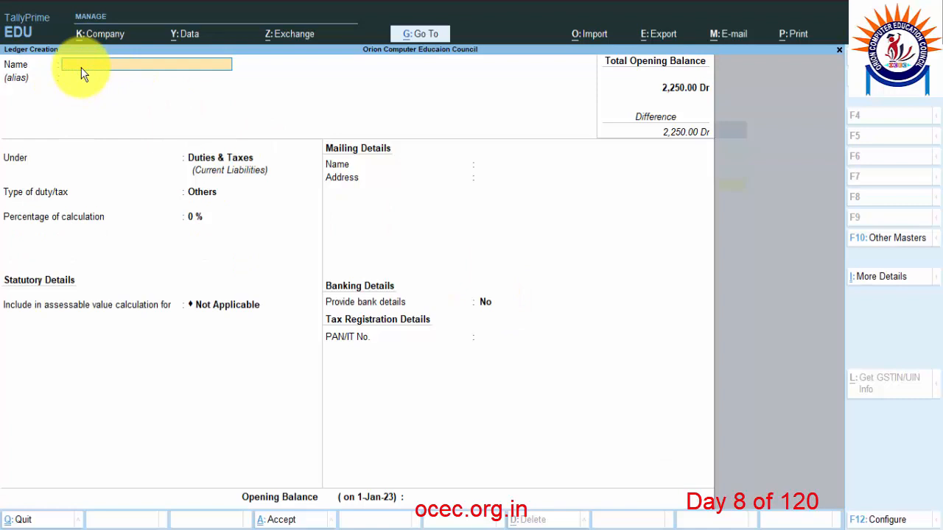
Create the INPUT IGST ledger as GST Integrated Tax under Duties & Taxes, 0%, rounding Not Applicable.
type("INPUT IGST")
key("Return")
key("Return")
key("Return")
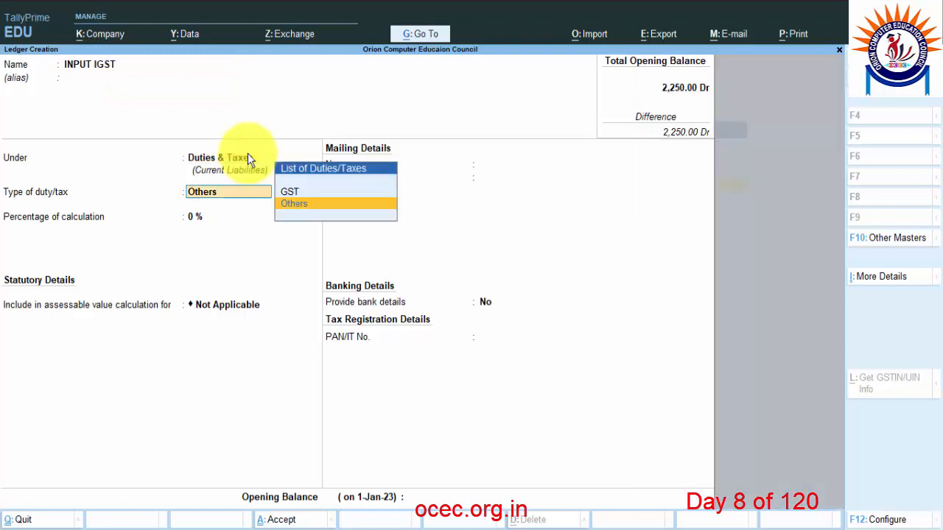
key("Up")
key("Return")
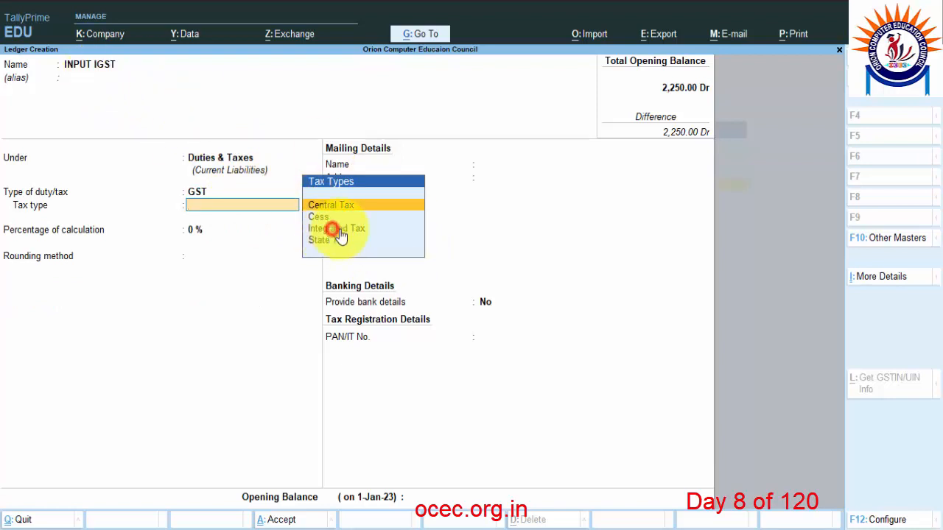
left_click(384, 237)
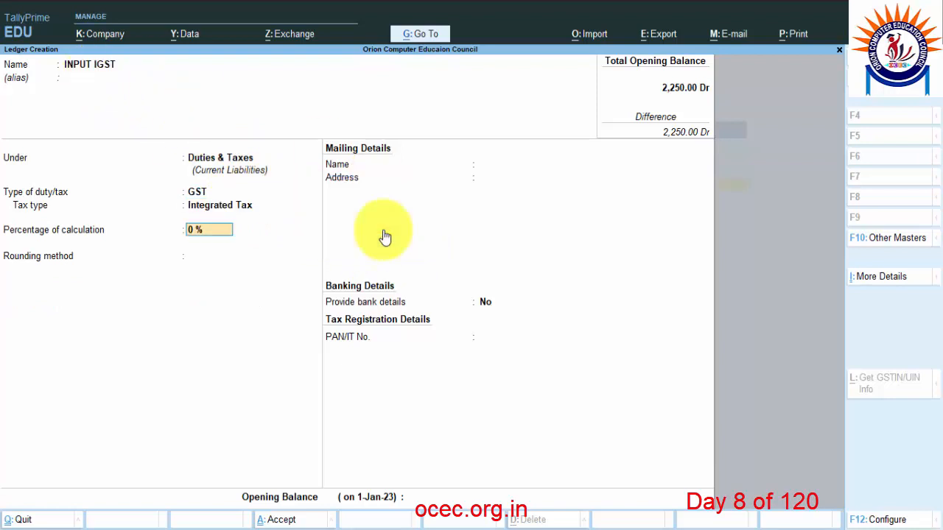
key("Return")
key("Return")
key("Return")
key("Return")
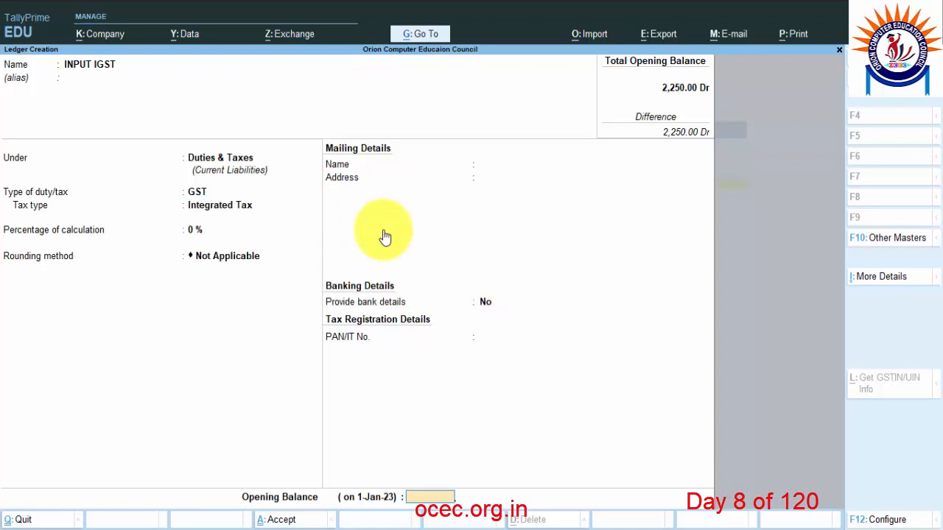
key("Return")
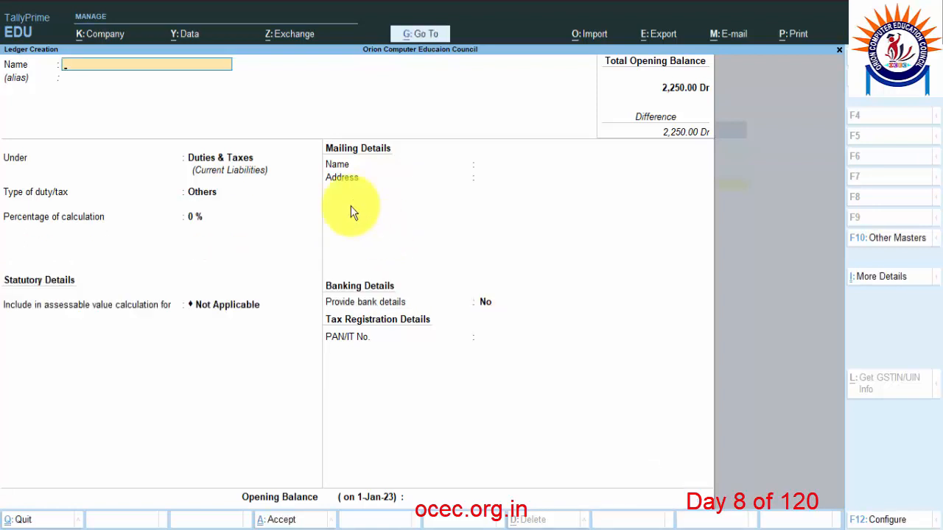
key("alt+Tab")
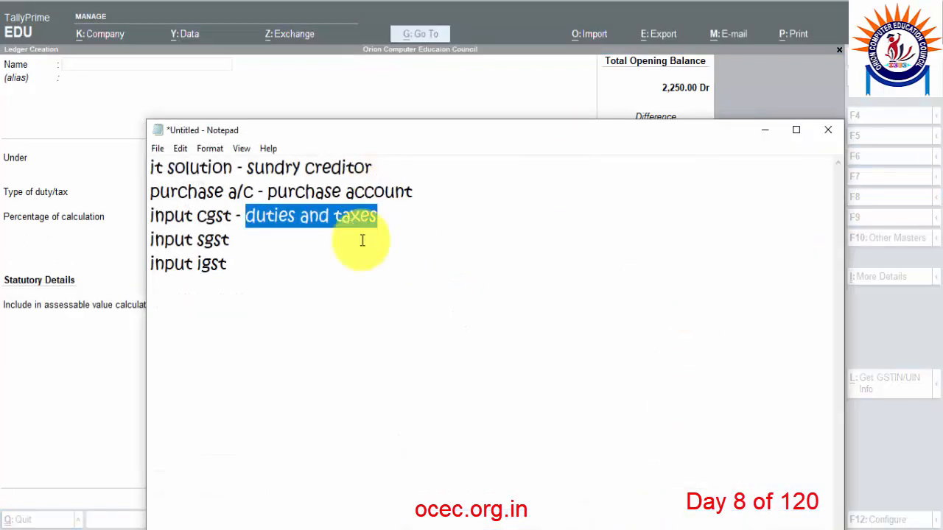
Check the INPUT CGST to INPUT IGST lines in the ledger checklist, then return to the invoice PDF.
left_click_drag(258, 271, 150, 167)
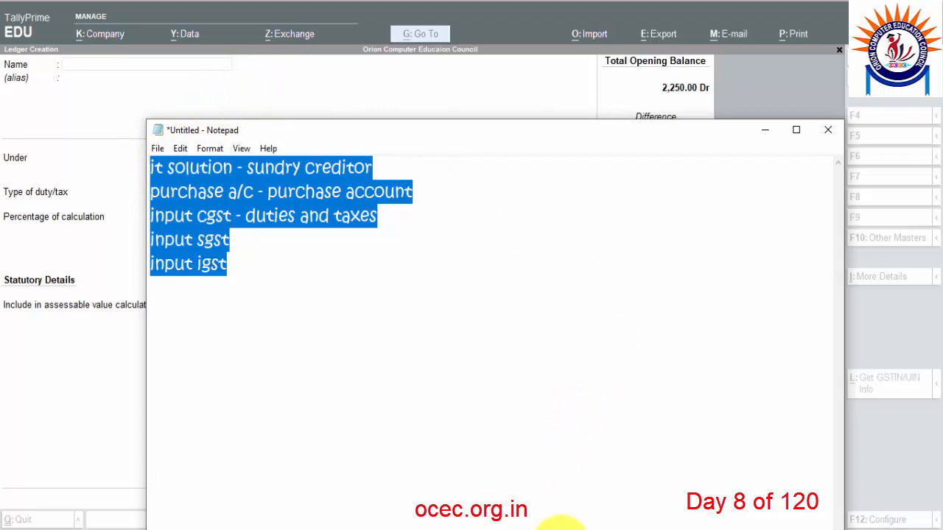
left_click(316, 528)
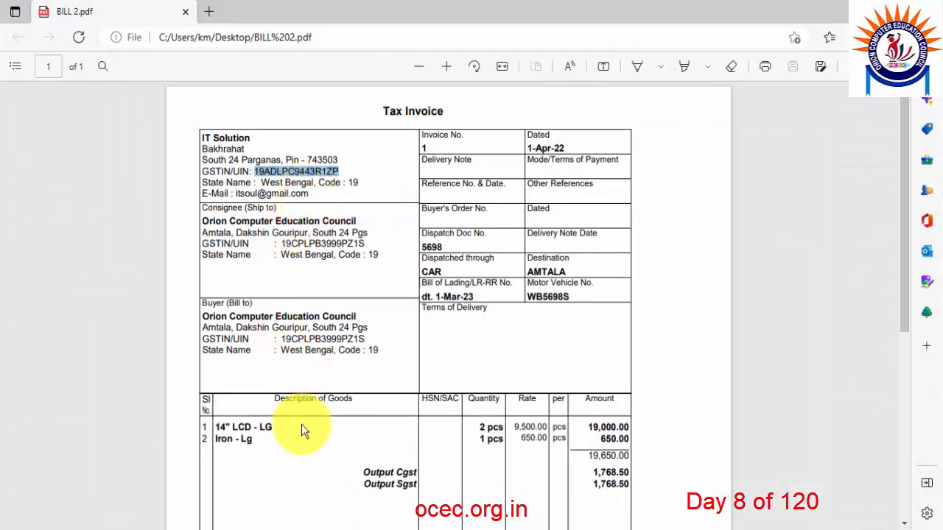
Check the LCD and Iron - Lg item names on the invoice, then discard Tally's blank ledger form.
left_click_drag(273, 427, 227, 439)
left_click(256, 439)
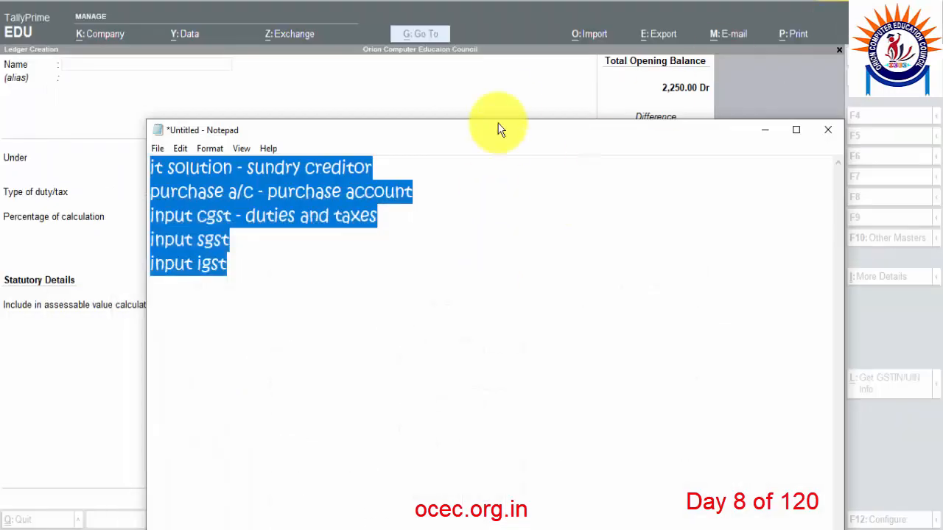
left_click(513, 81)
key("Escape")
key("y")
key("Escape")
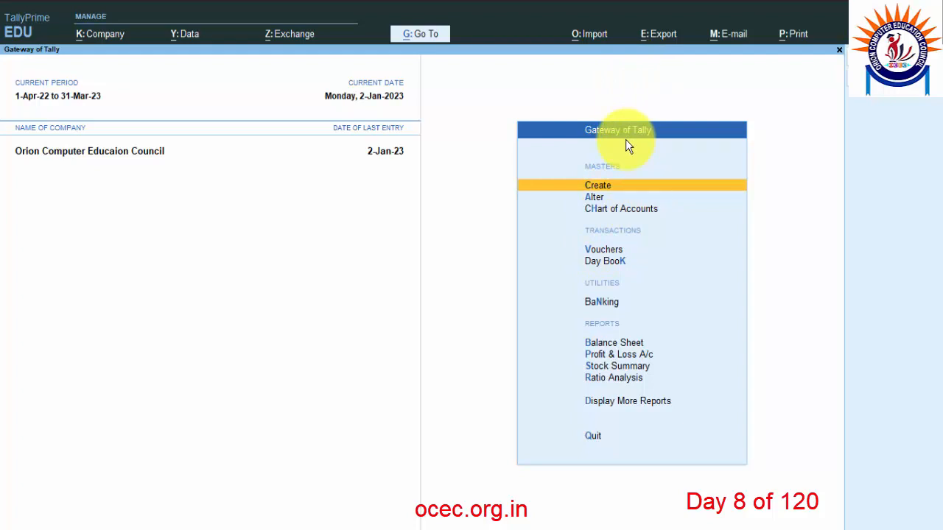
Review the Stock Summary report, then start a new voucher from the Gateway of Tally.
left_click(622, 368)
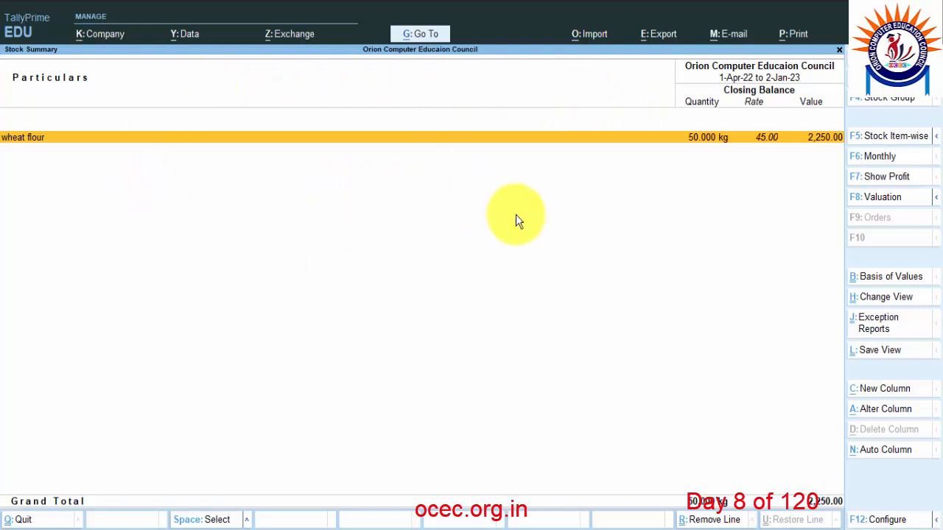
key("Escape")
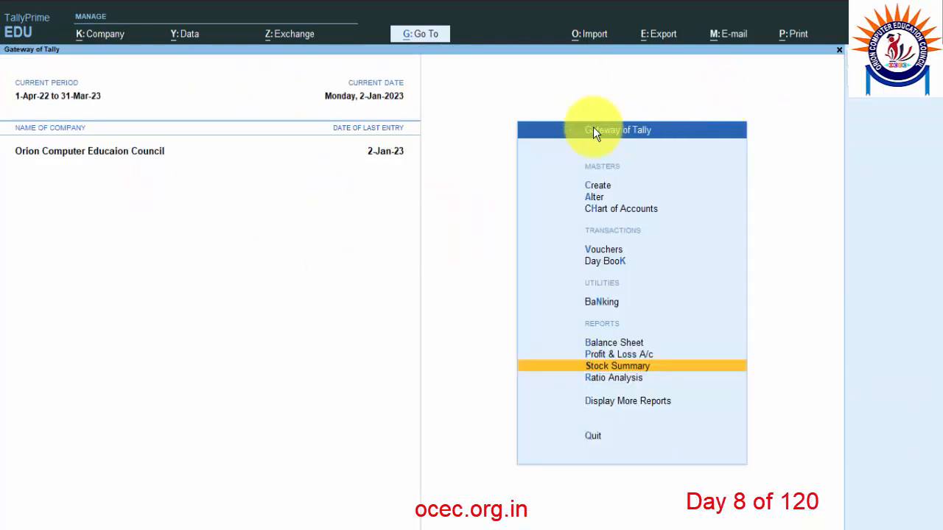
left_click(603, 252)
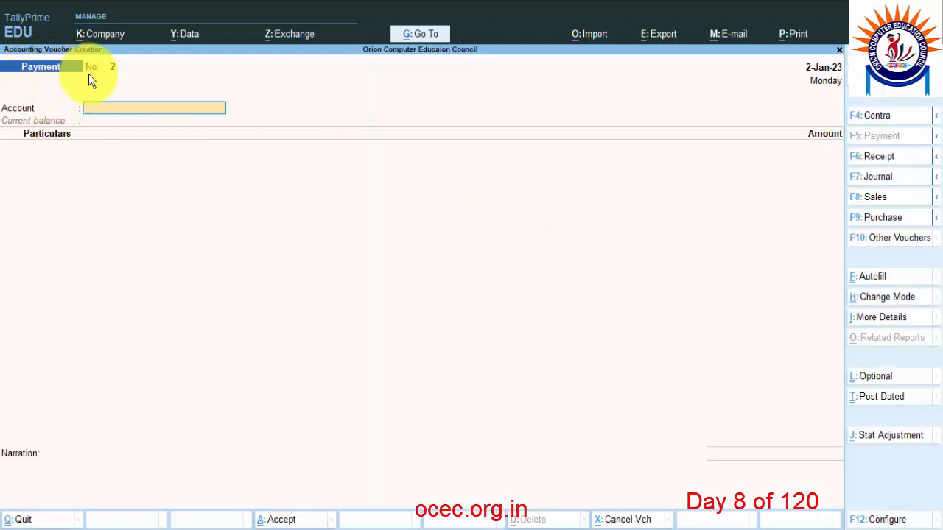
Change the new voucher to a Purchase voucher and bring the invoice PDF forward.
left_click(873, 220)
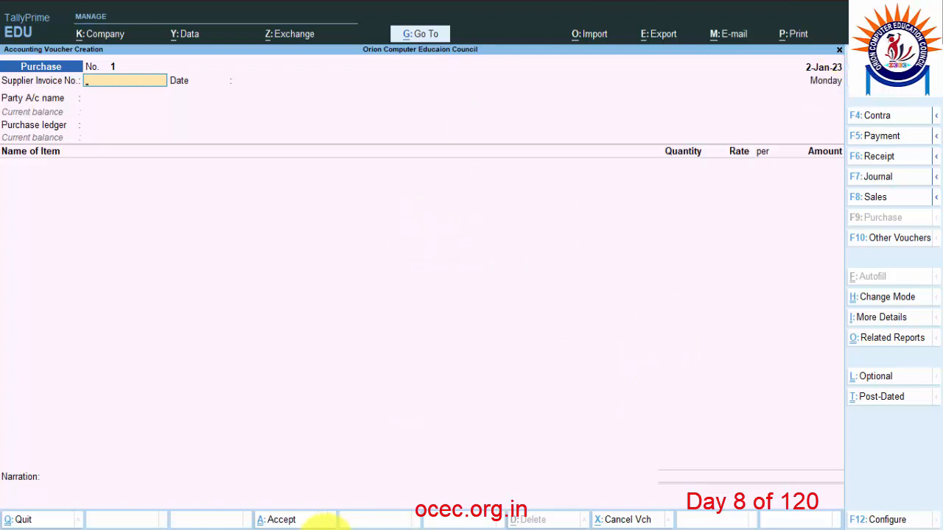
key("alt+Tab")
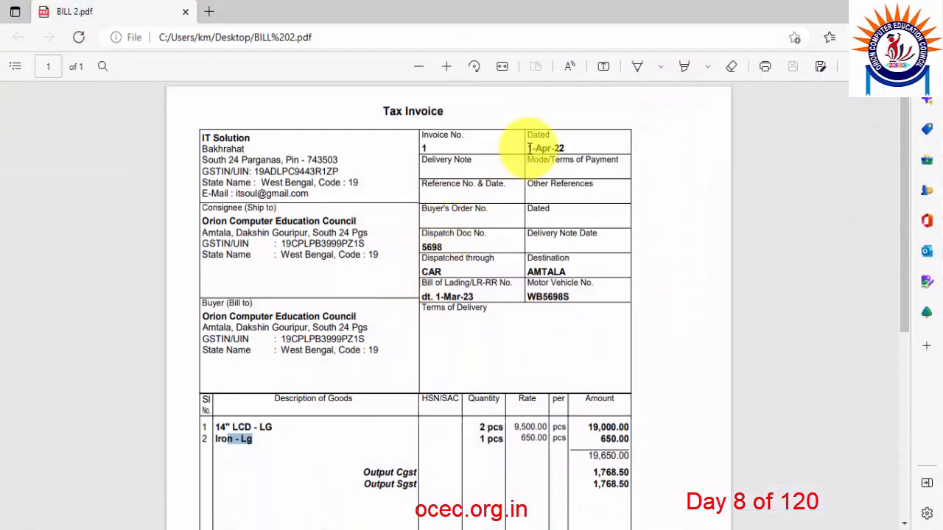
Note the invoice date 1-Apr-22 on the bill, then bring up the voucher date change in Tally.
left_click_drag(564, 148, 528, 147)
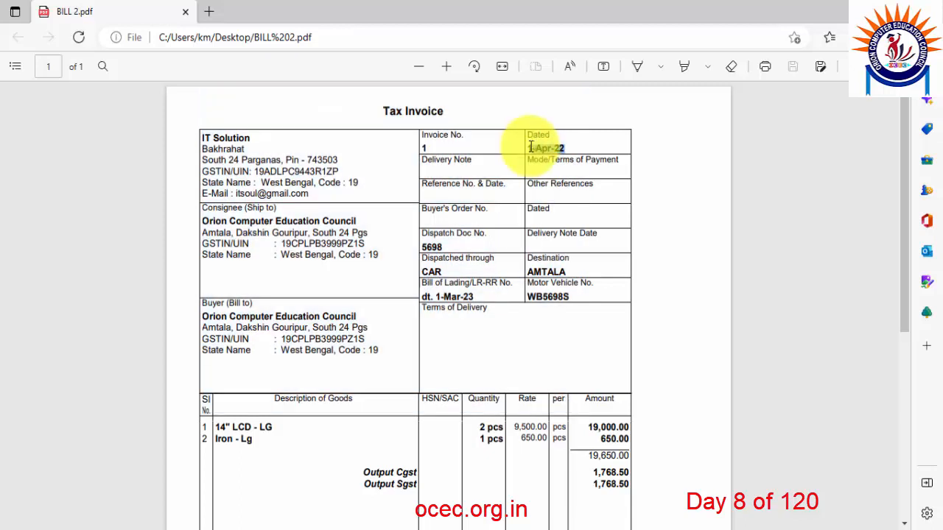
left_click(561, 147)
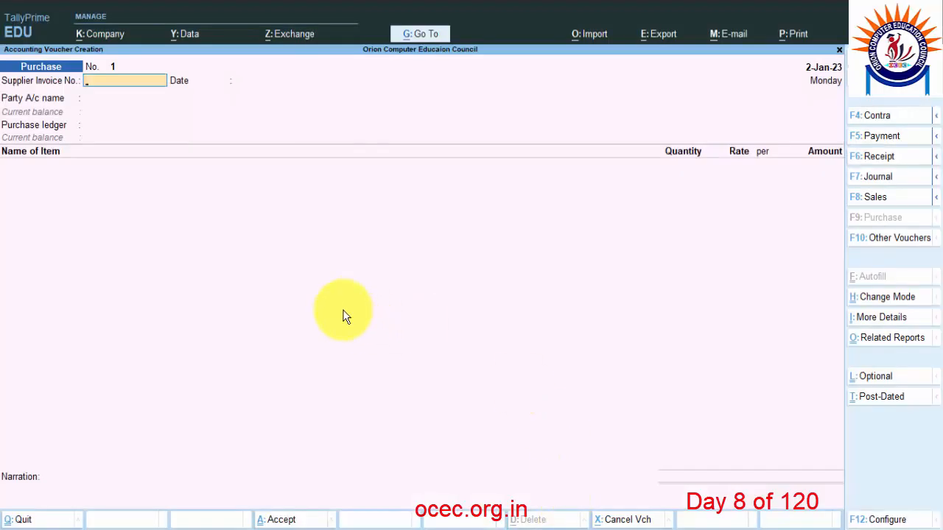
key("F2")
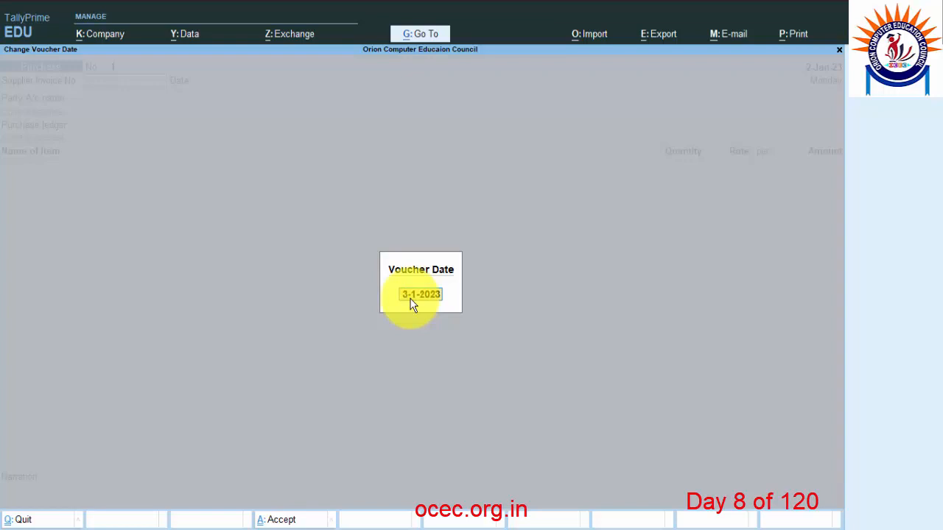
Dismiss the Change Voucher Date box, keeping the voucher dated 2-Jan-23.
key("Escape")
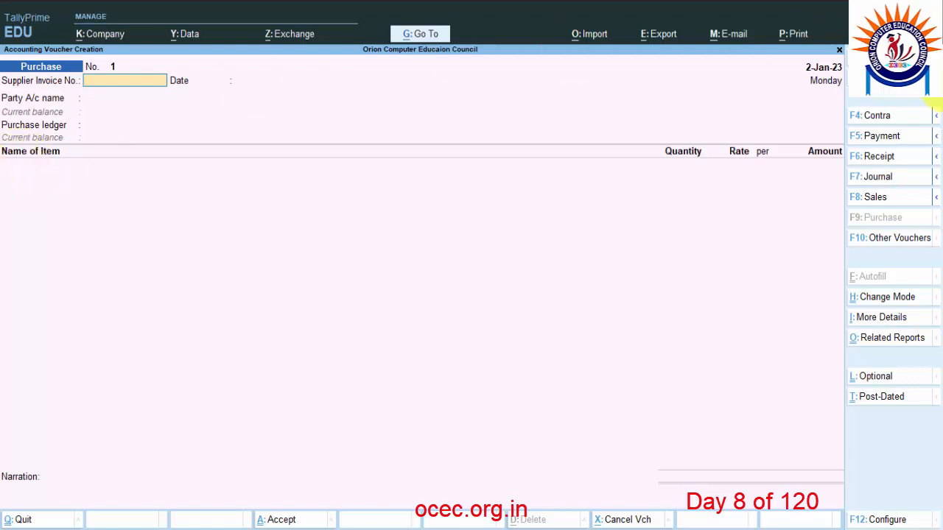
Change the Purchase voucher mode to Accounting Invoice, then to As Voucher.
left_click(905, 305)
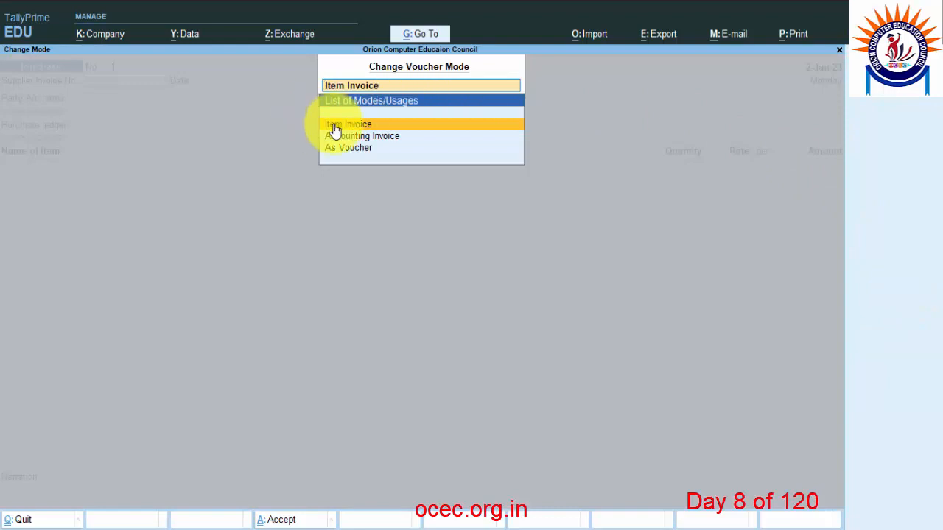
left_click(386, 138)
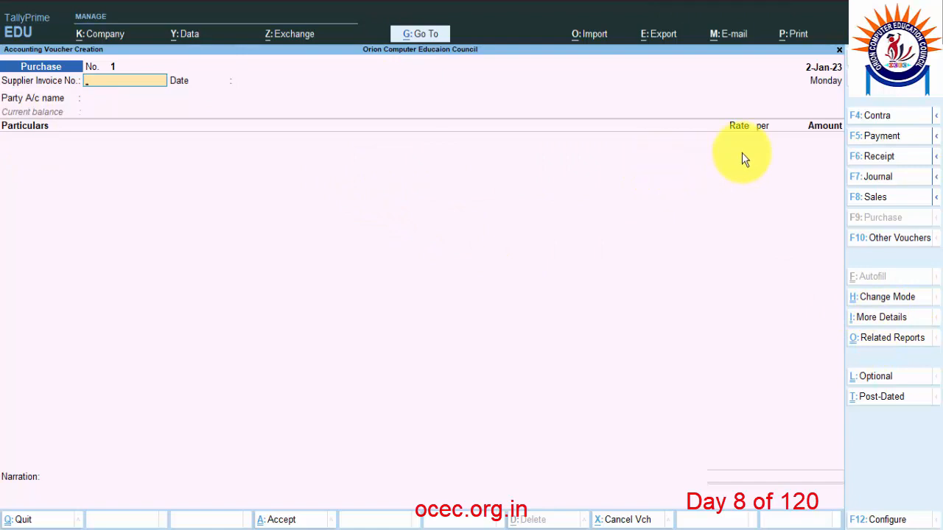
left_click(881, 298)
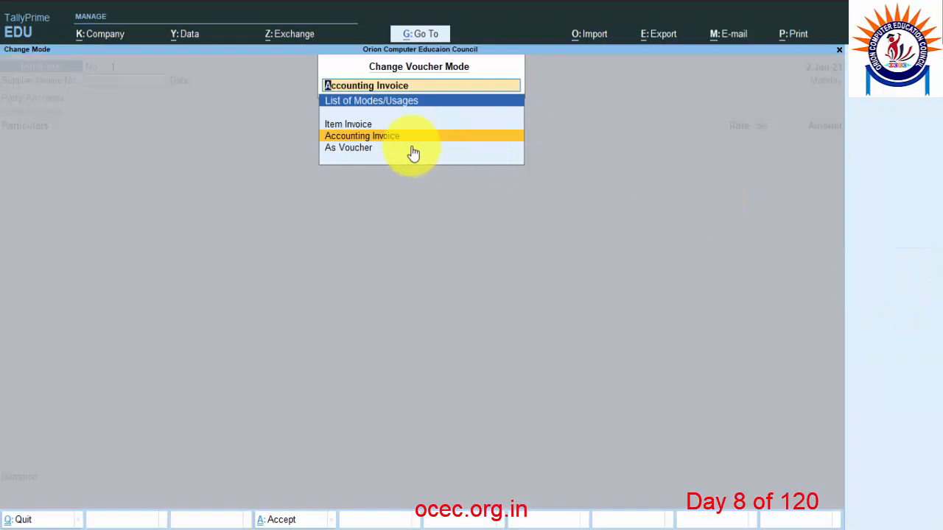
left_click(360, 151)
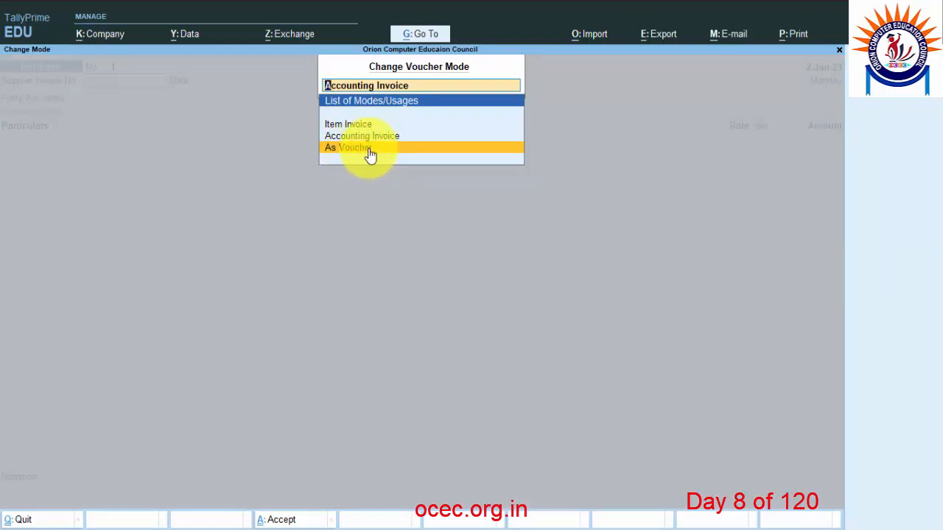
left_click(367, 151)
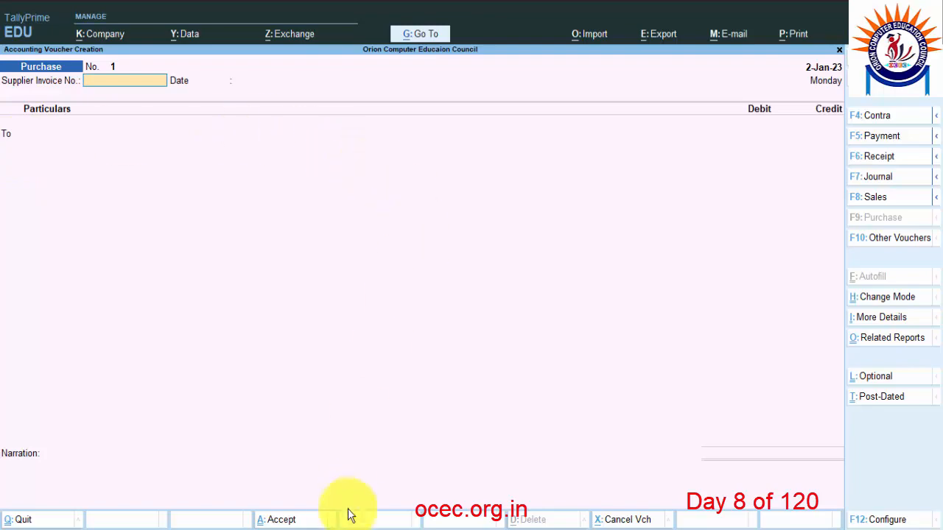
Bring the invoice PDF forward and return the Purchase voucher to Item Invoice mode.
left_click(324, 519)
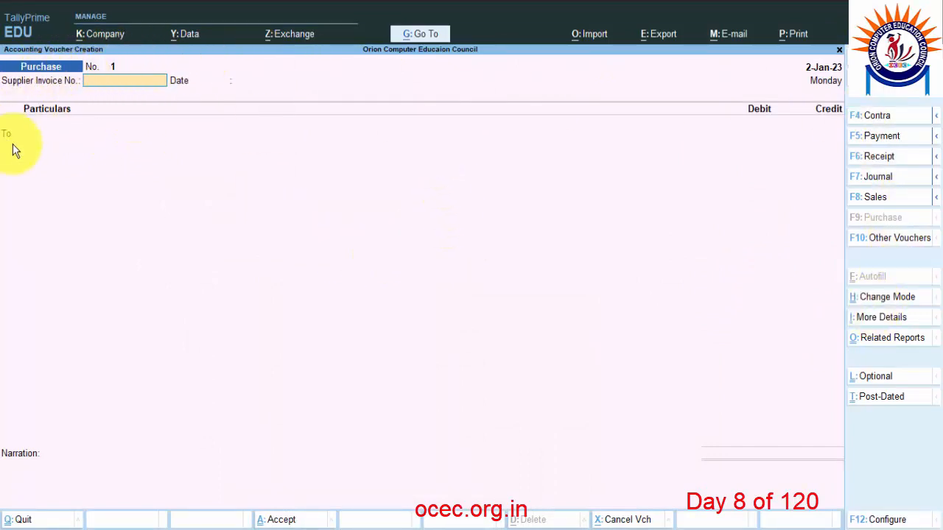
left_click(892, 299)
left_click(345, 127)
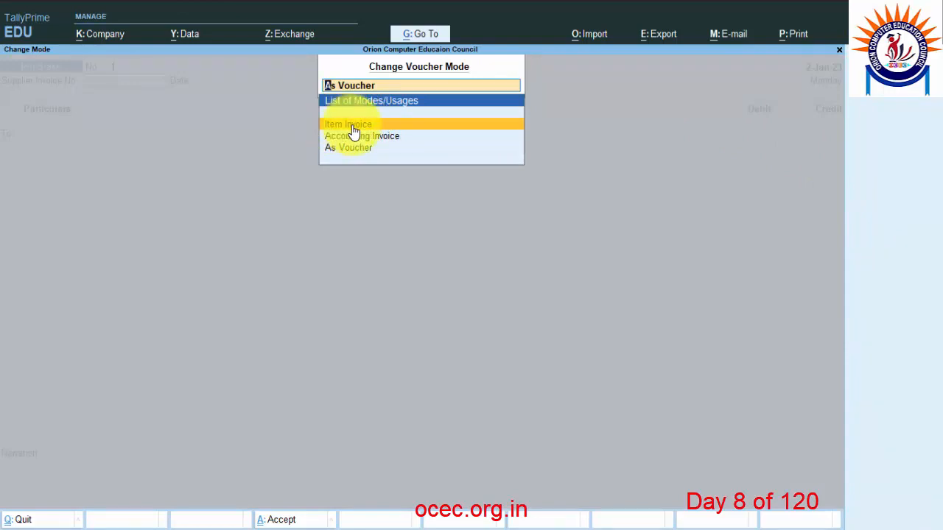
left_click(353, 130)
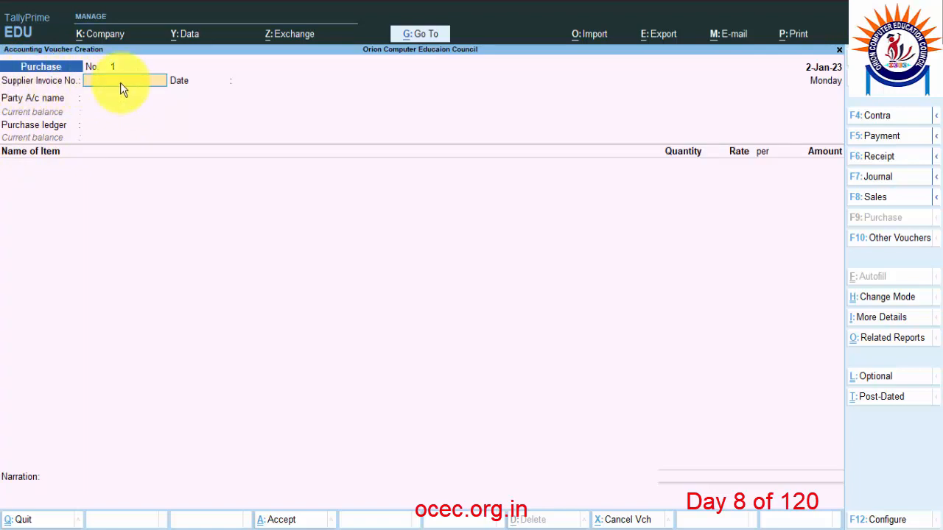
Close the empty comment note, read invoice number 1 on the bill, and return to Tally.
left_click(316, 522)
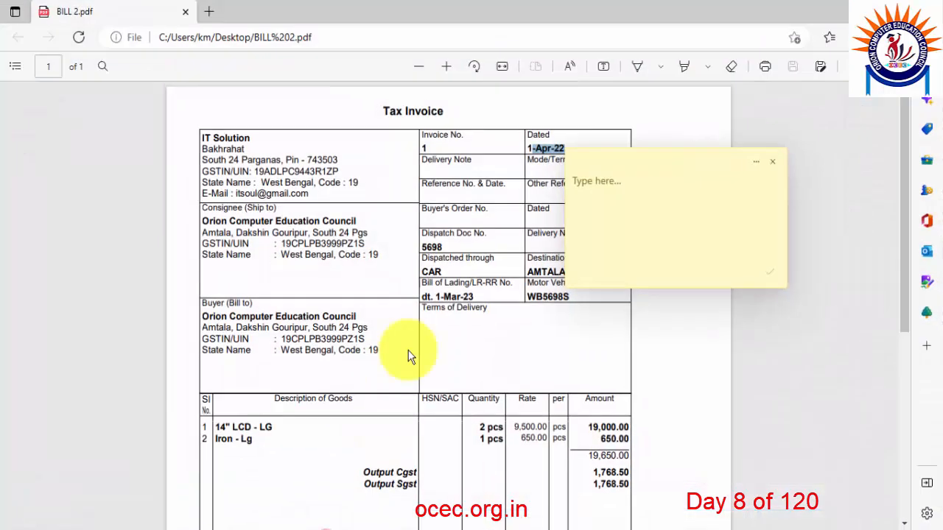
left_click(772, 162)
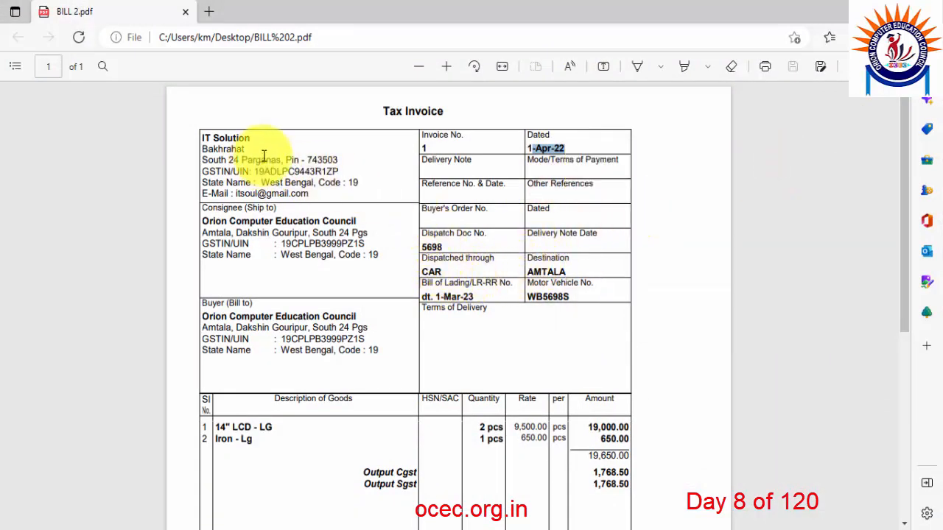
left_click(543, 156)
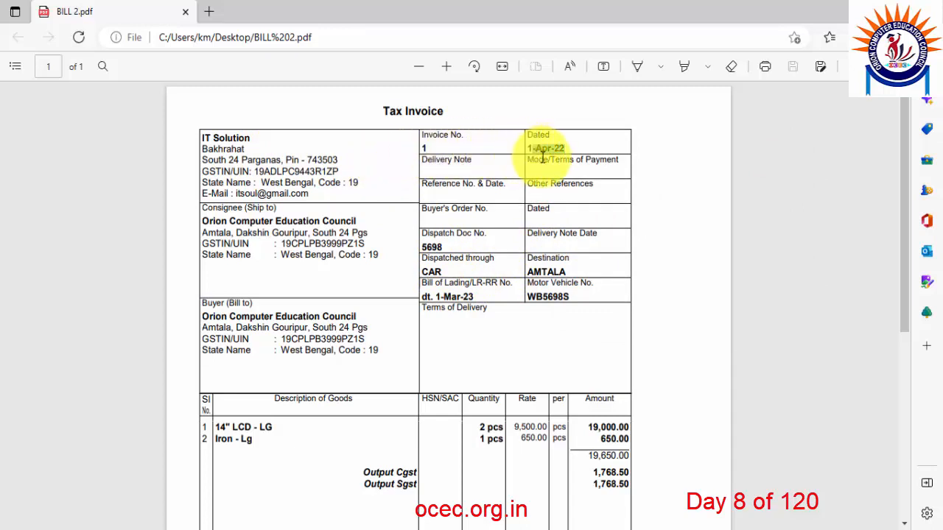
double_click(543, 151)
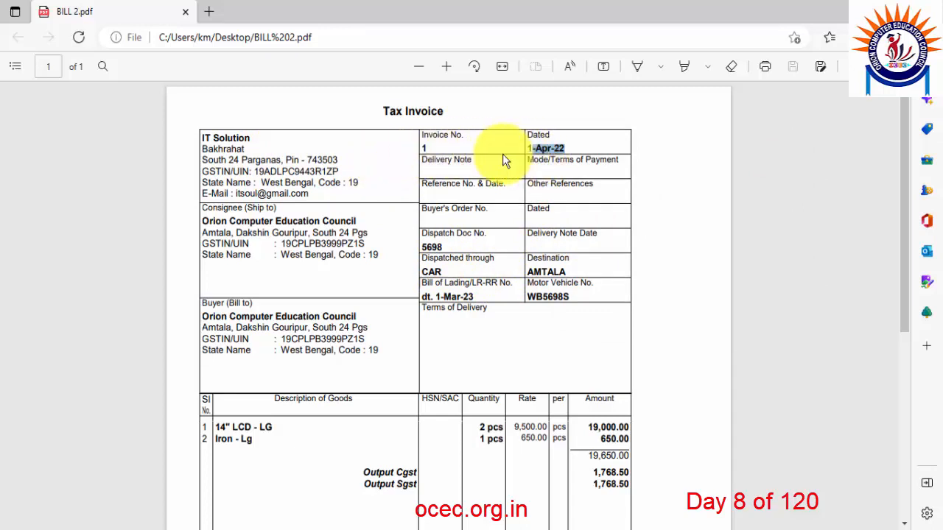
triple_click(425, 148)
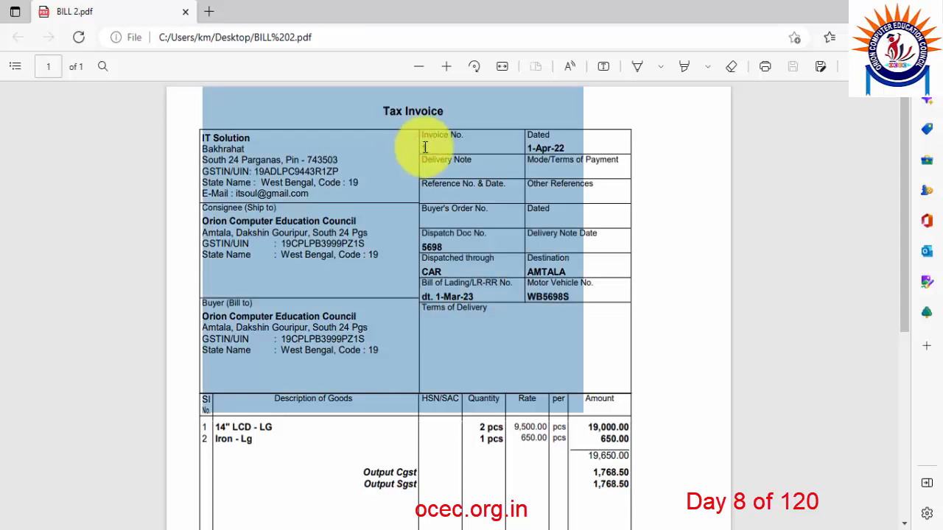
left_click(425, 146)
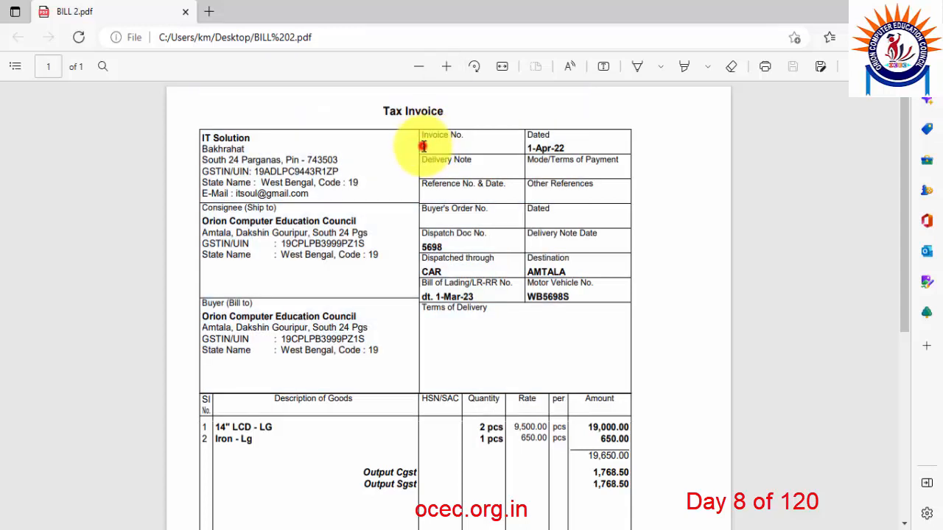
triple_click(424, 147)
left_click(426, 148)
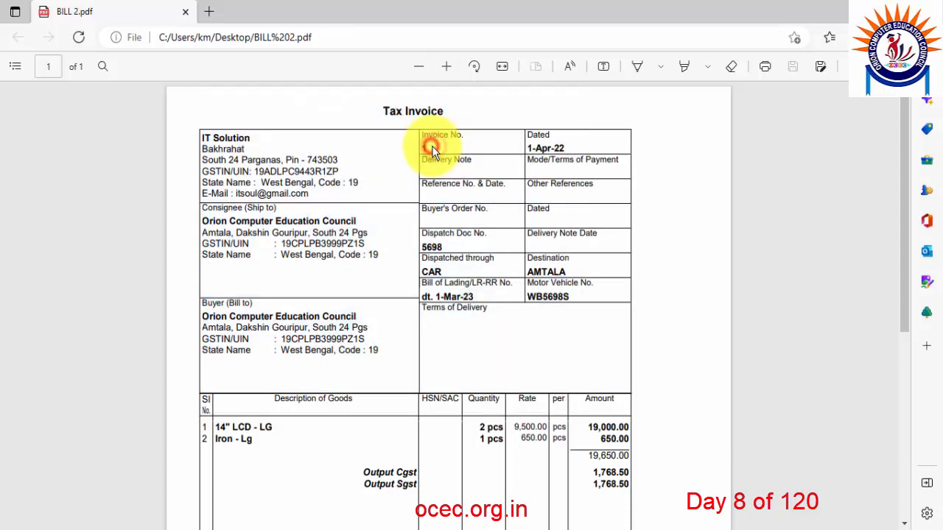
left_click(537, 525)
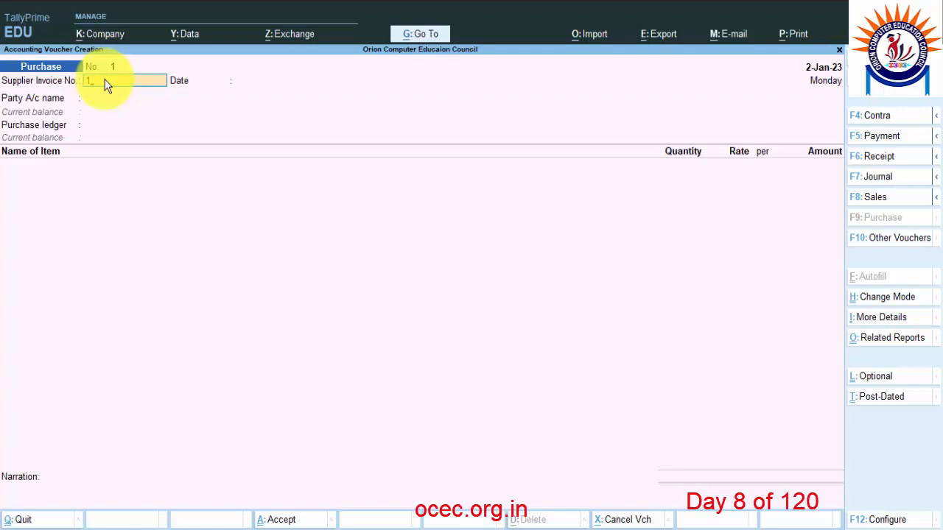
Accept supplier invoice 1 dated 2-Jan-23 and set It Solution as the party account.
key("Return")
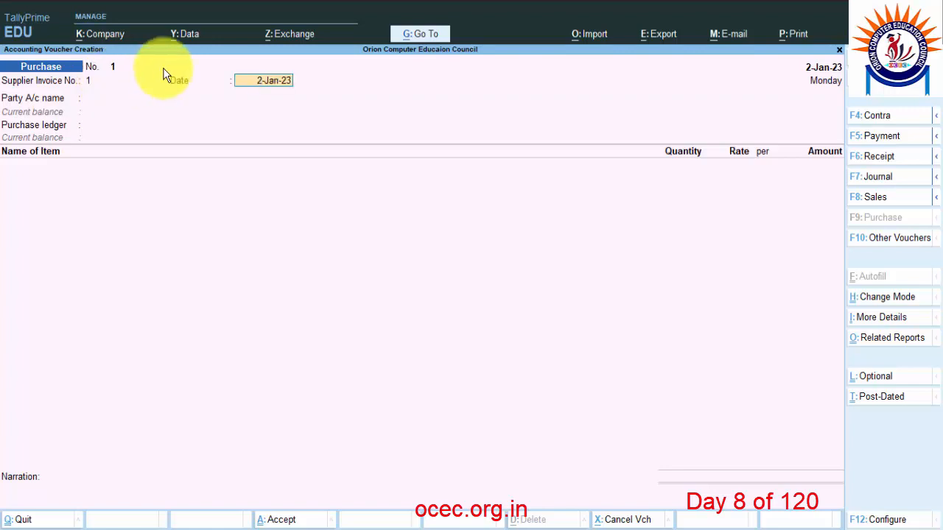
key("Return")
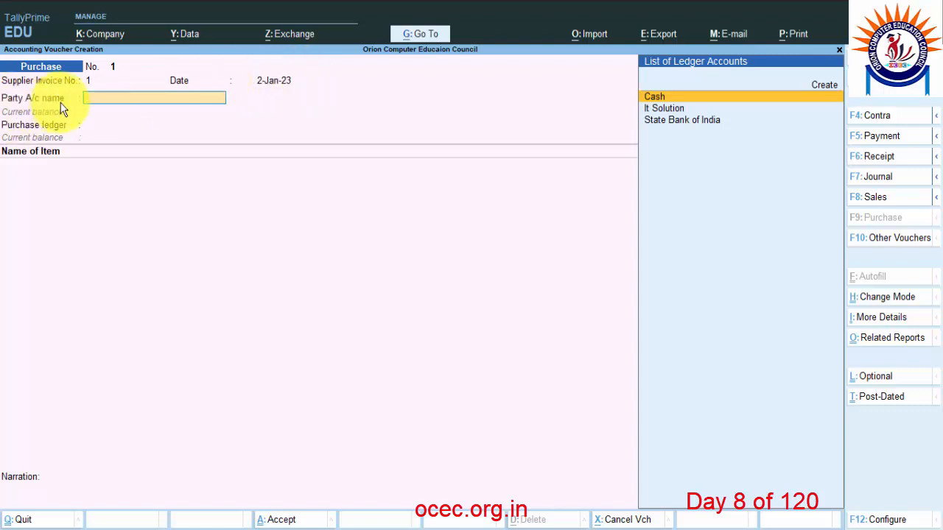
left_click(662, 109)
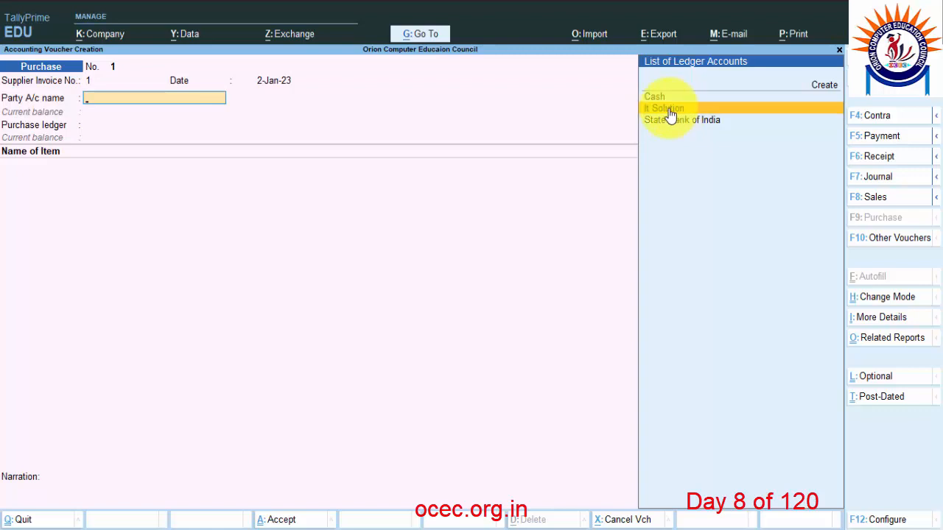
left_click(672, 109)
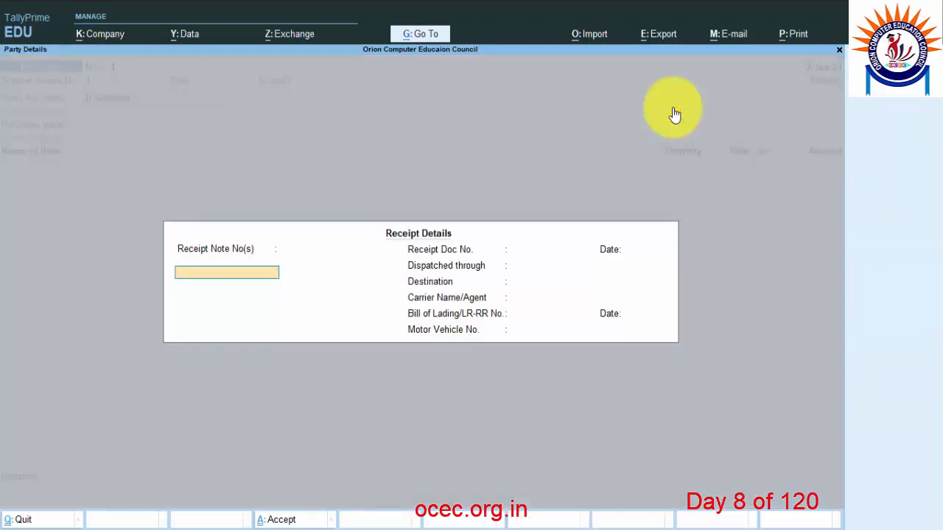
Skip the receipt note number and read dispatch doc 5698 and destination AMTALA on the invoice PDF.
key("Return")
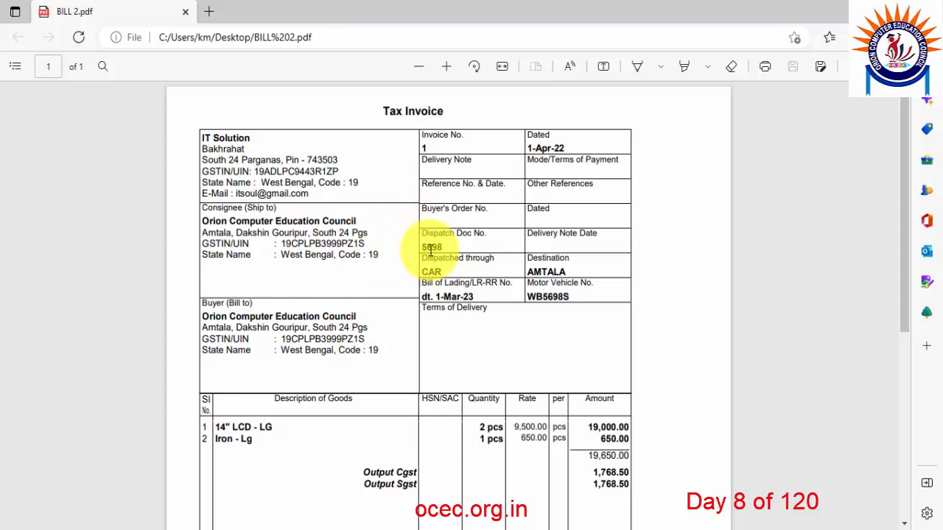
double_click(432, 247)
double_click(550, 270)
left_click(430, 270)
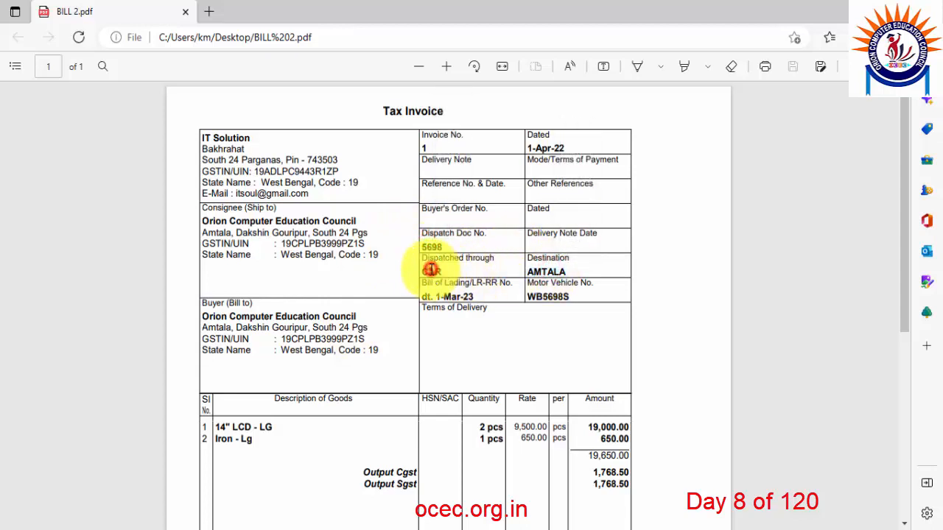
double_click(431, 270)
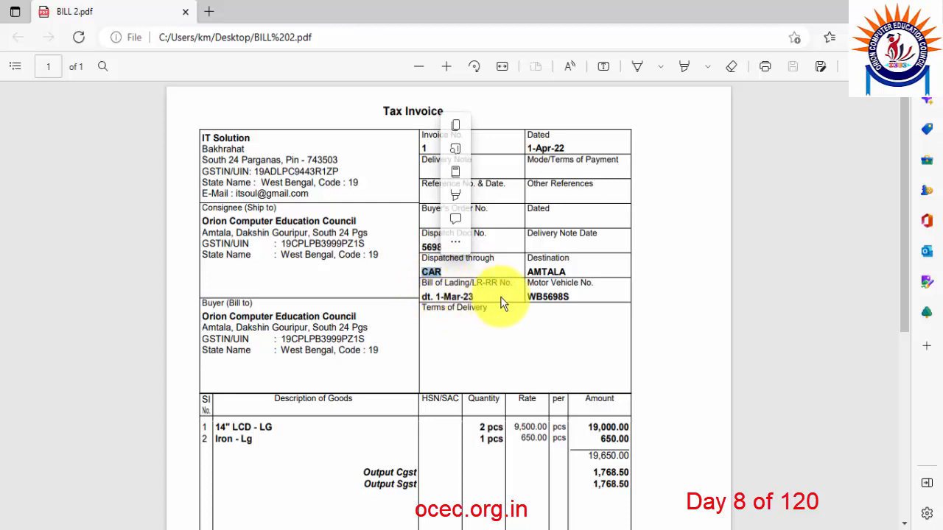
double_click(547, 297)
double_click(457, 296)
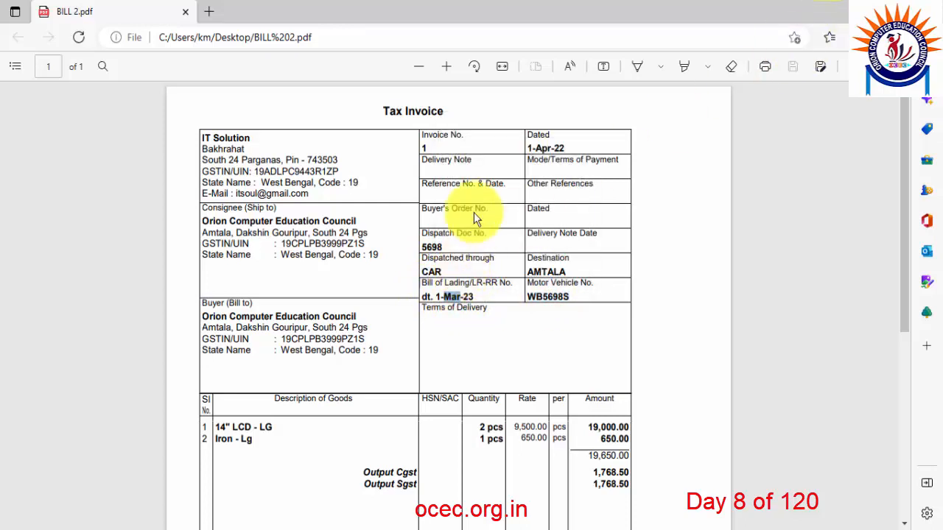
left_click(803, 11)
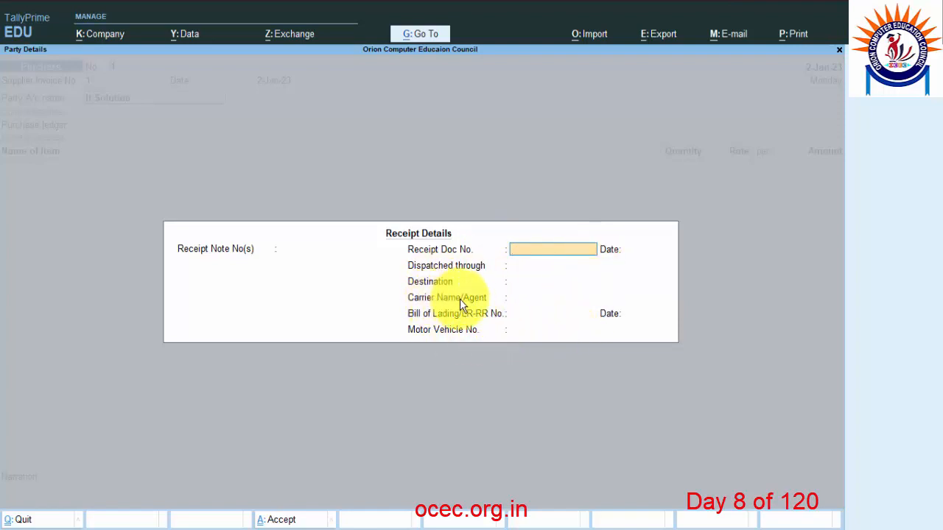
Leave the dispatch fields in Receipt Details blank and accept It Solution's party details.
key("Return")
key("Return")
key("Return")
key("Return")
key("Return")
key("Return")
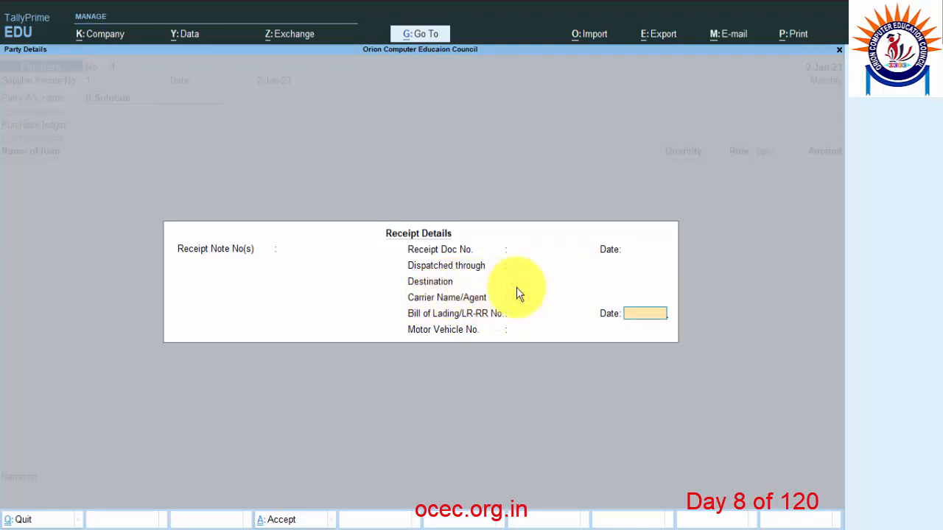
key("Return")
key("Return")
key("Return")
key("Return")
key("Return")
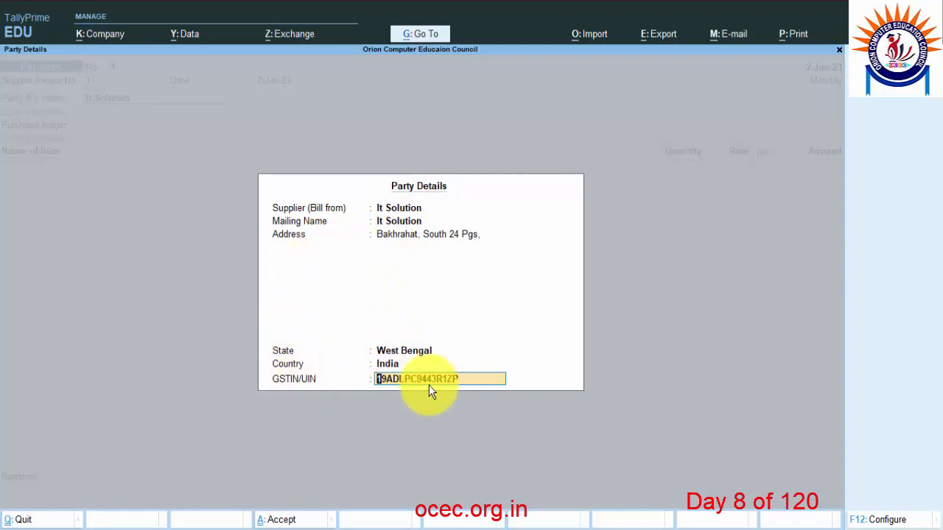
key("Return")
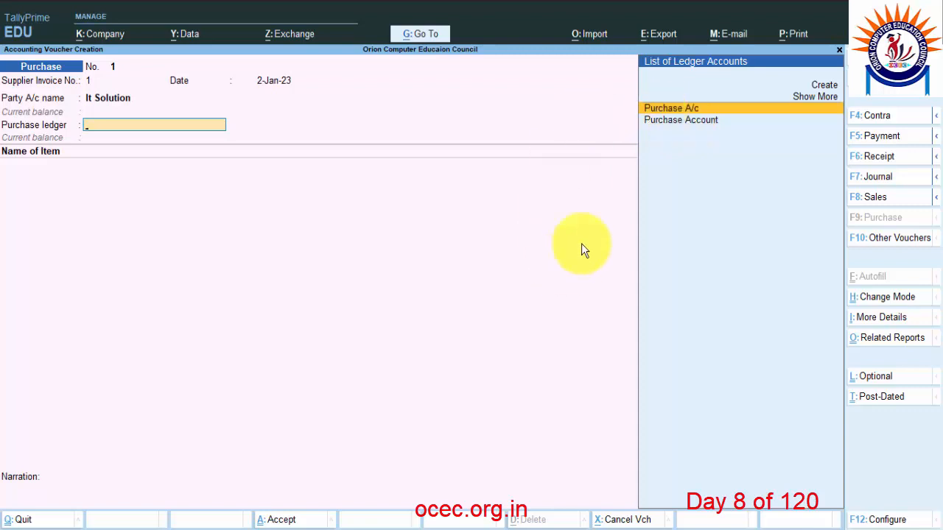
Open the duplicate Purchase Account ledger for alteration and delete it, confirming Yes.
left_click(669, 121)
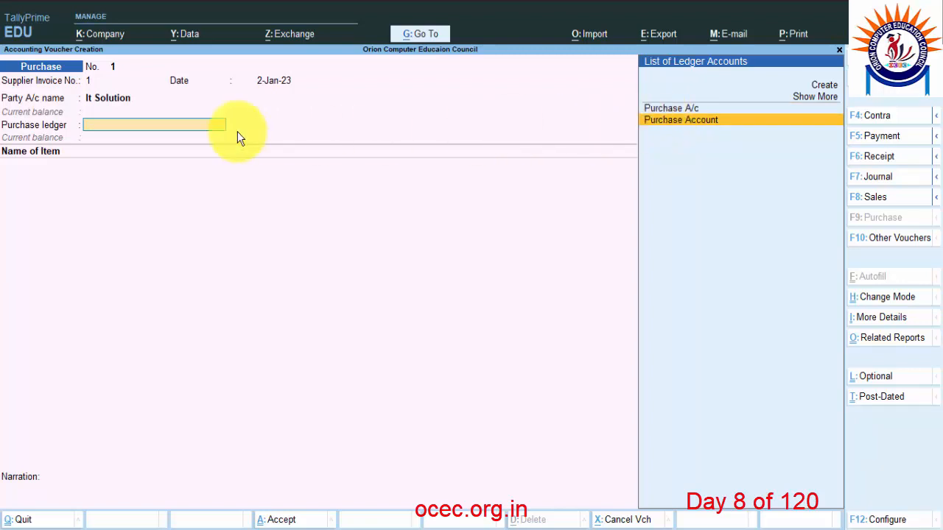
left_click(681, 127)
key("Escape")
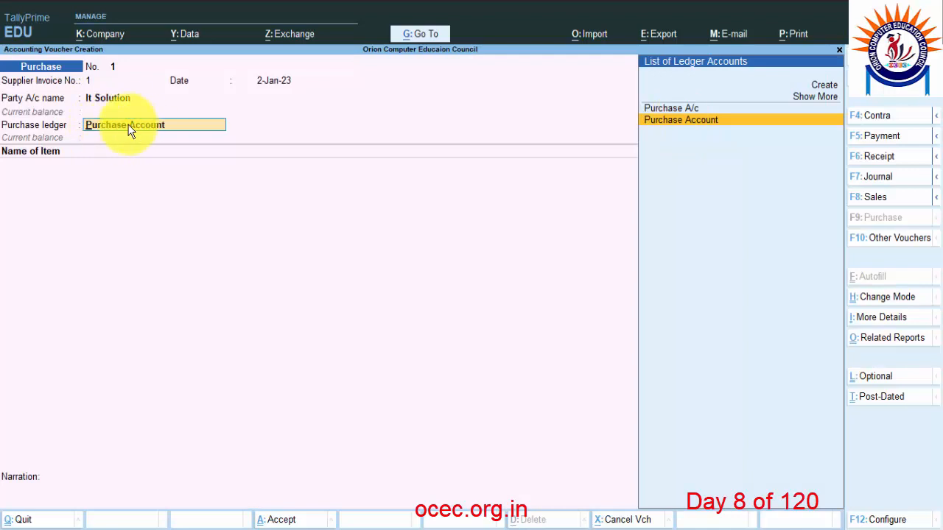
key("ctrl+Return")
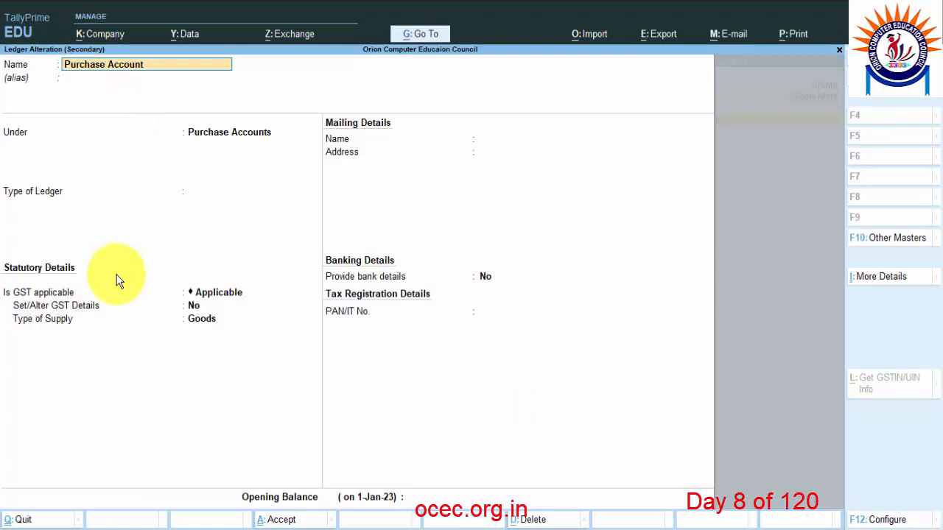
key("alt+d")
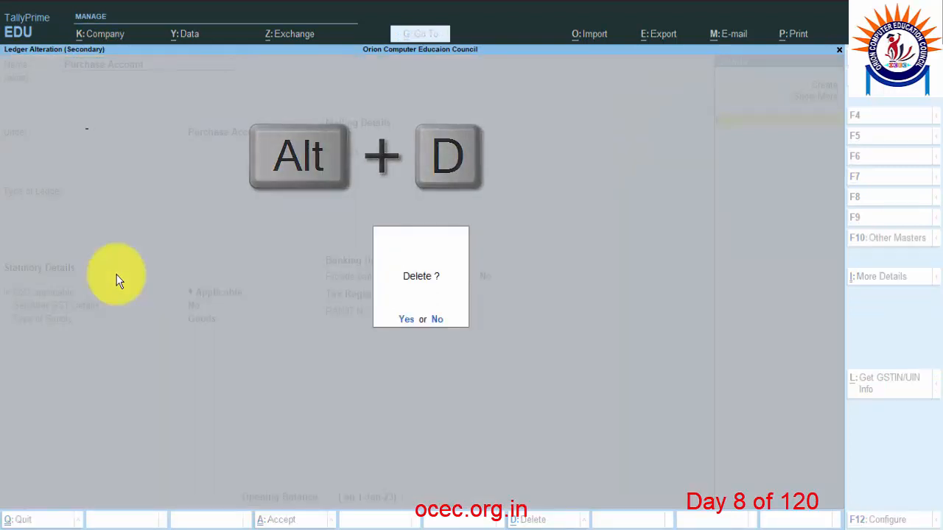
key("y")
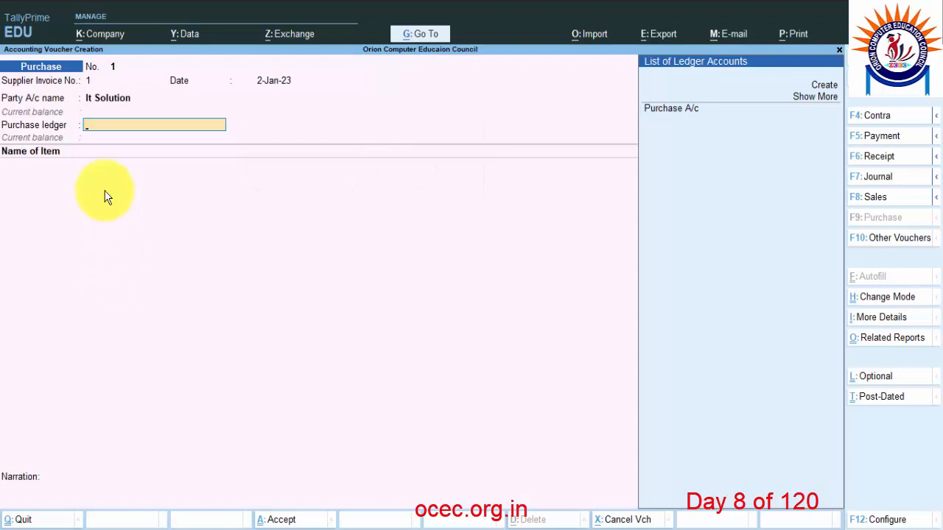
Choose Purchase A/c as the purchase ledger with nature of transaction Purchase Taxable.
left_click(676, 113)
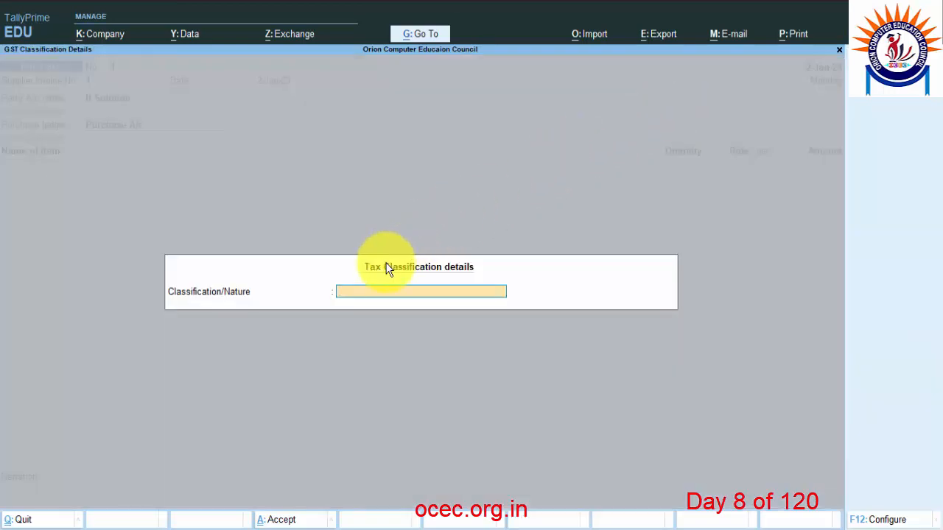
key("space")
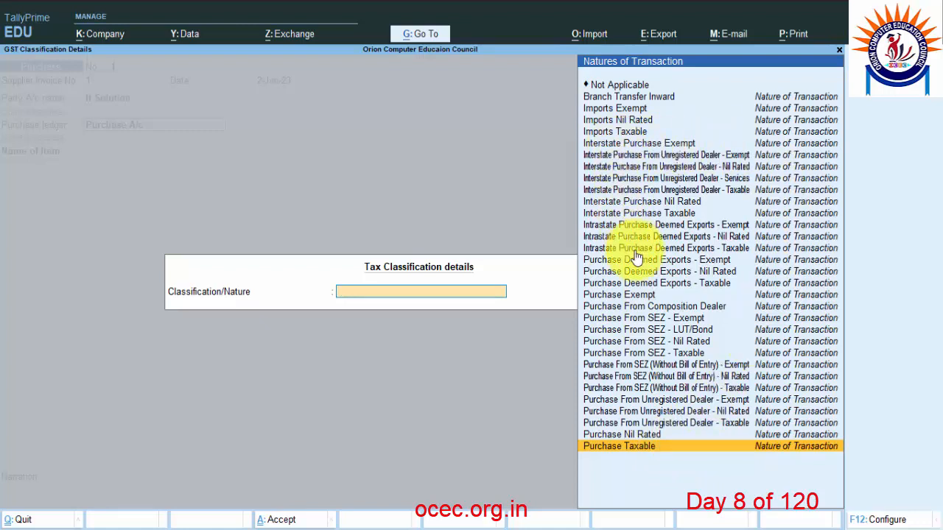
left_click(615, 212)
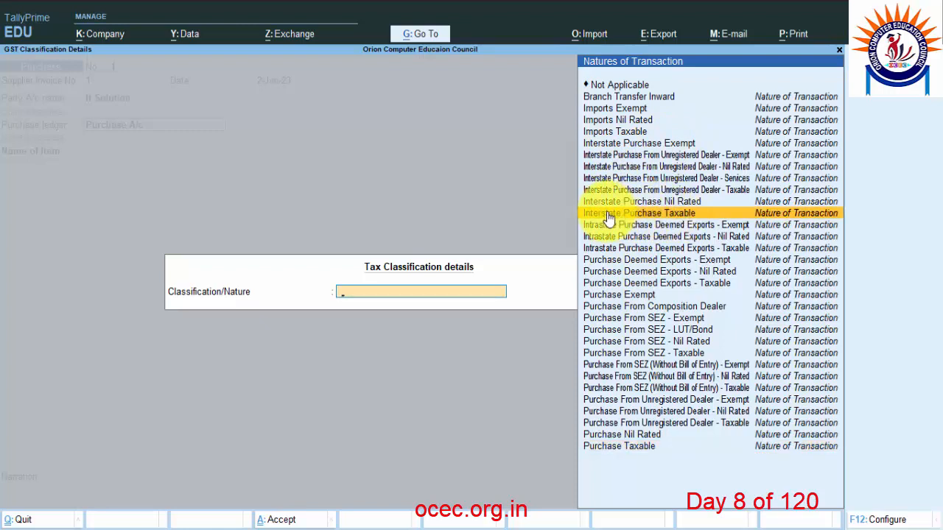
left_click(608, 446)
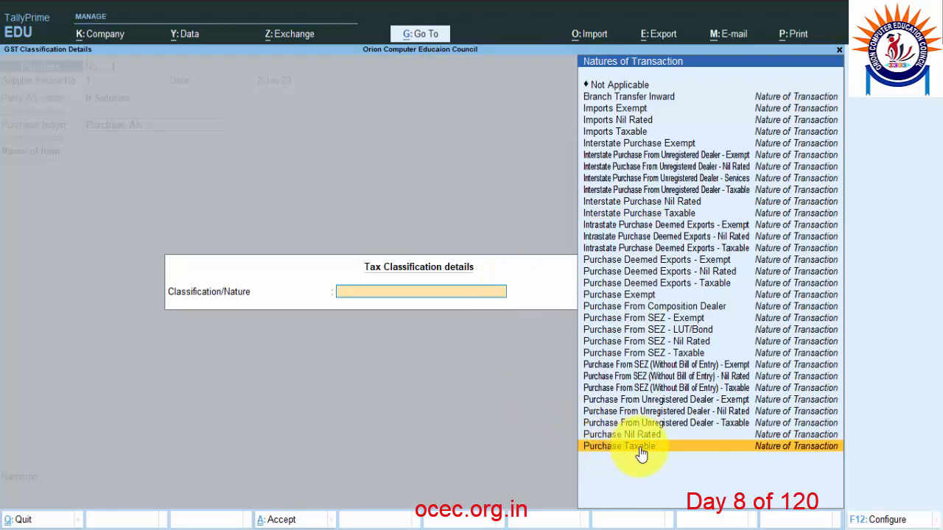
left_click(640, 447)
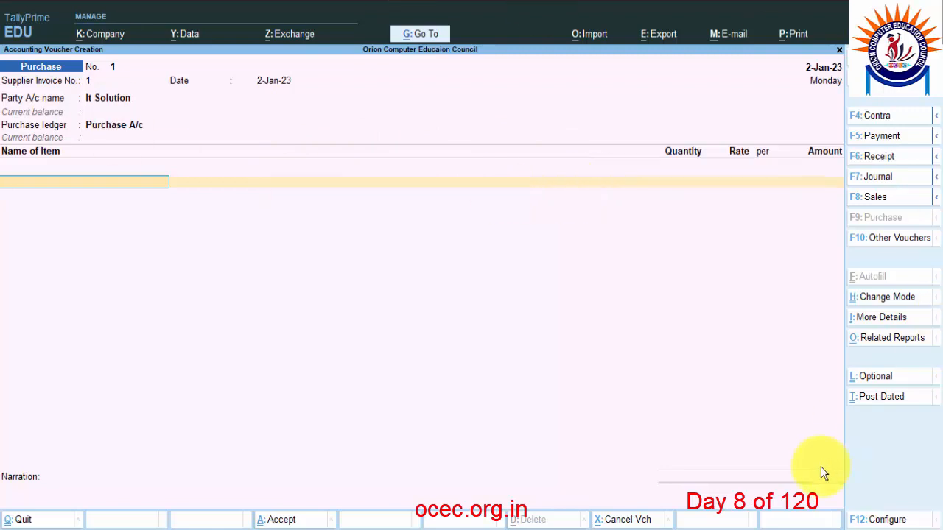
Set Modify Tax Rate details of GST to Yes in voucher configuration and return to Purchase A/c.
left_click(887, 520)
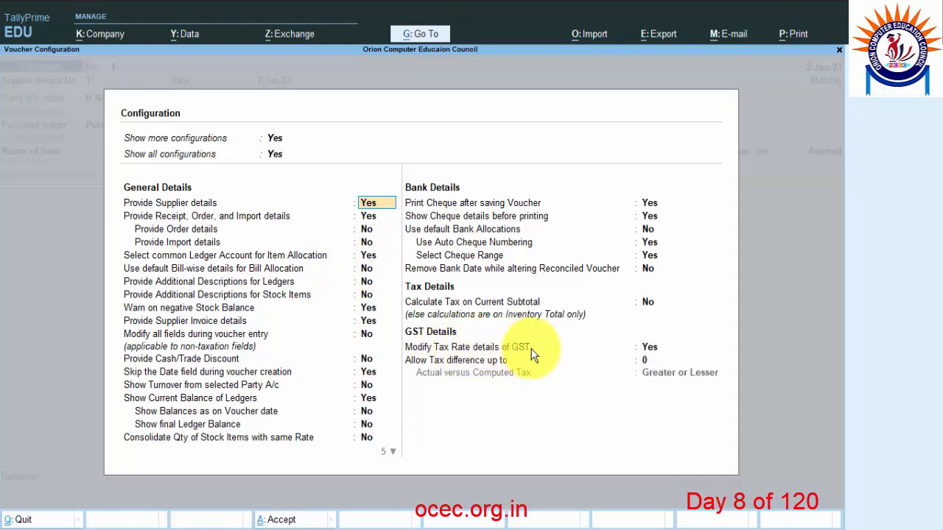
left_click(651, 348)
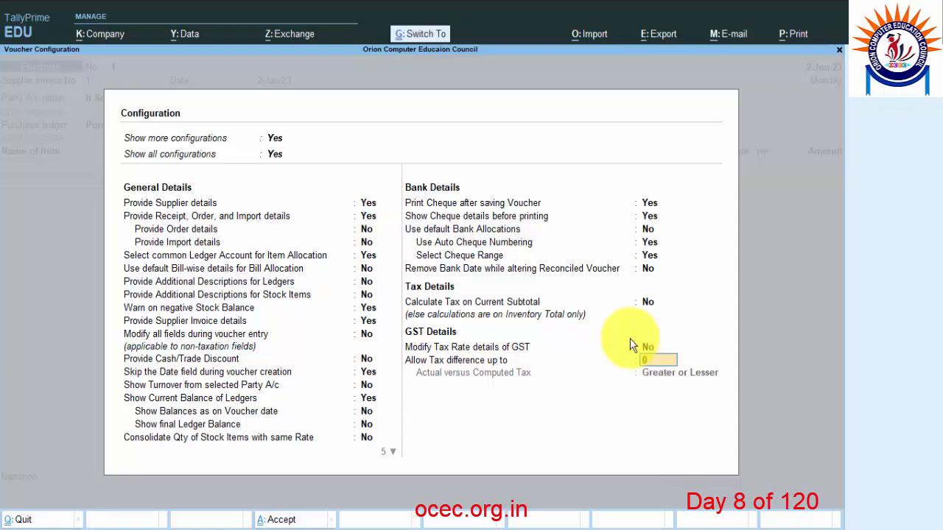
key("ctrl+a")
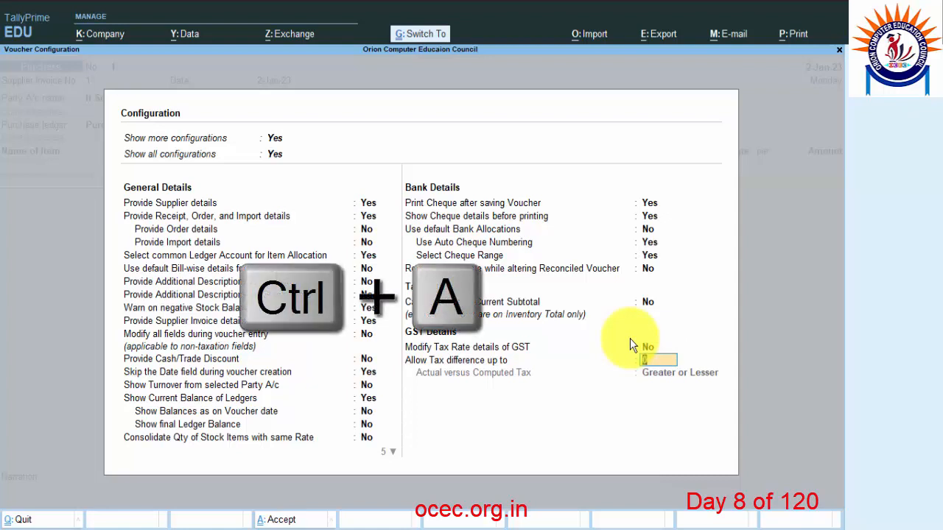
left_click(124, 123)
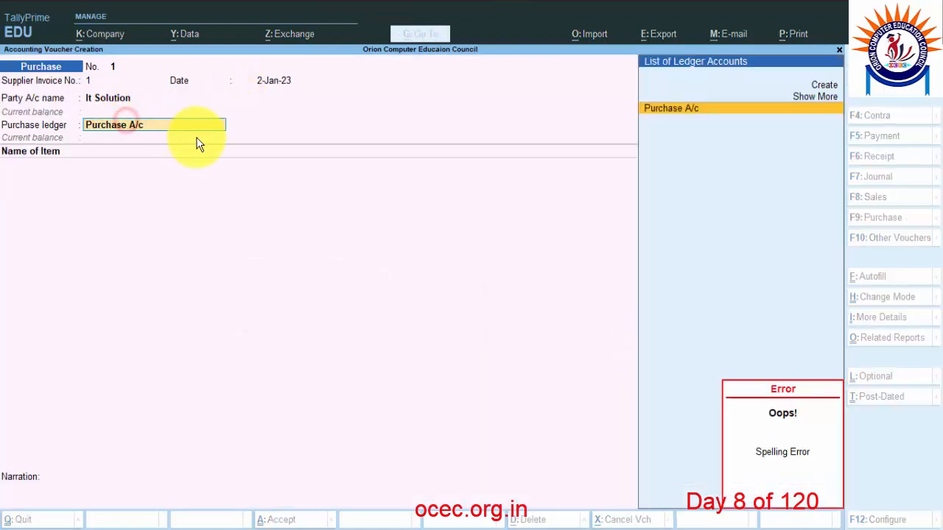
key("Return")
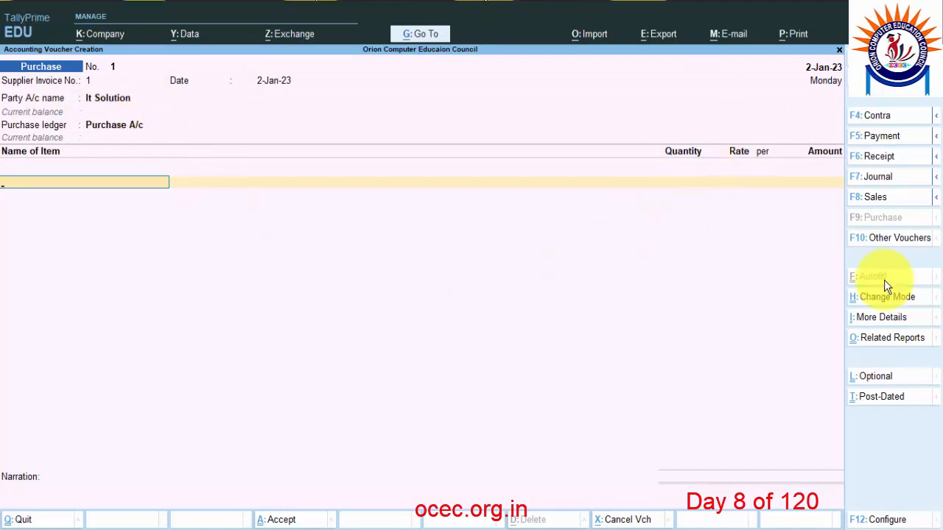
left_click(888, 520)
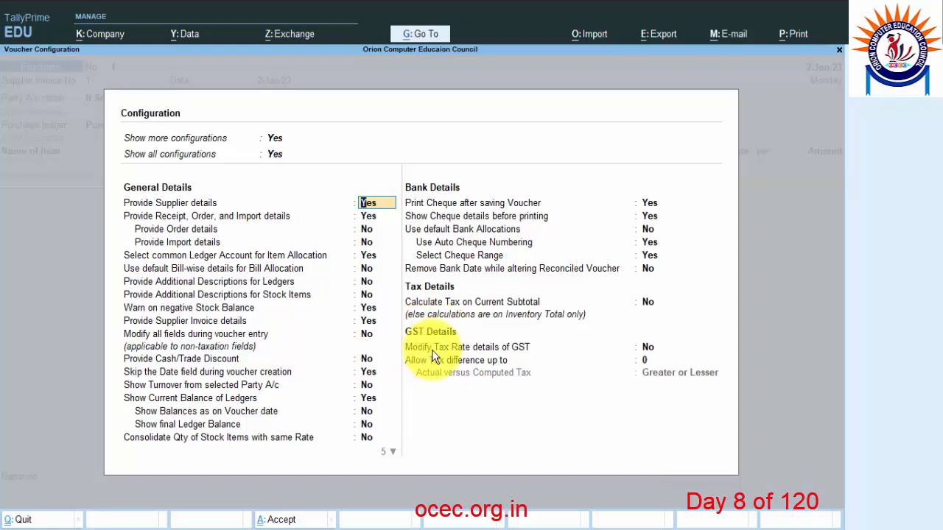
left_click(649, 348)
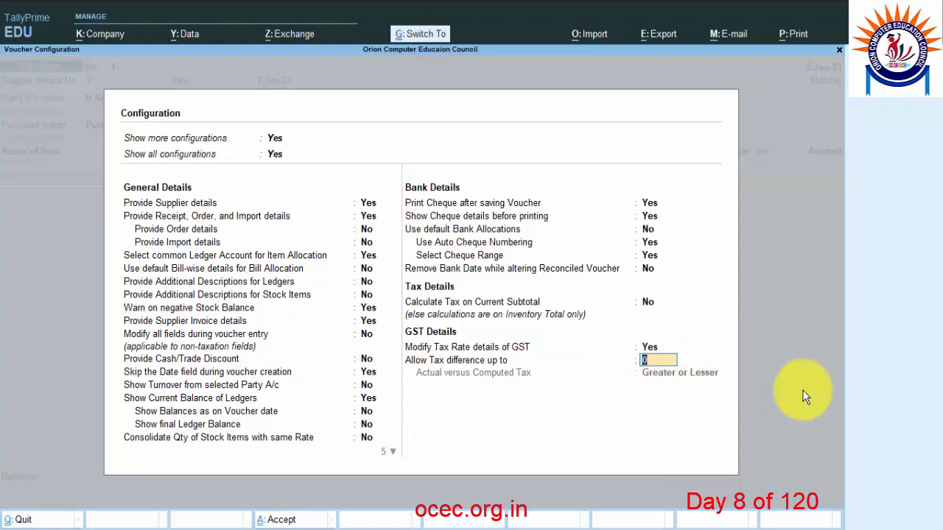
key("Return")
key("BackSpace")
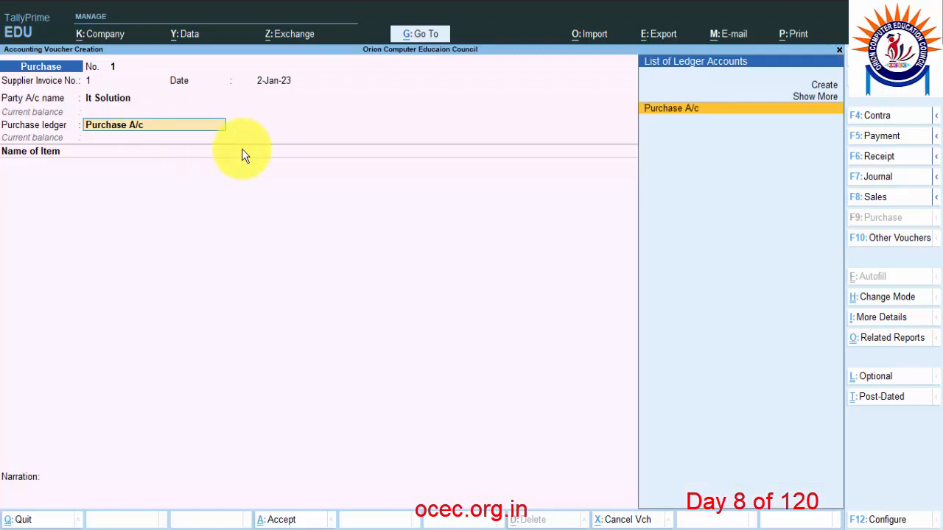
Keep Purchase Taxable as classification and read the first item's name and quantity 2 pcs on the invoice.
key("Return")
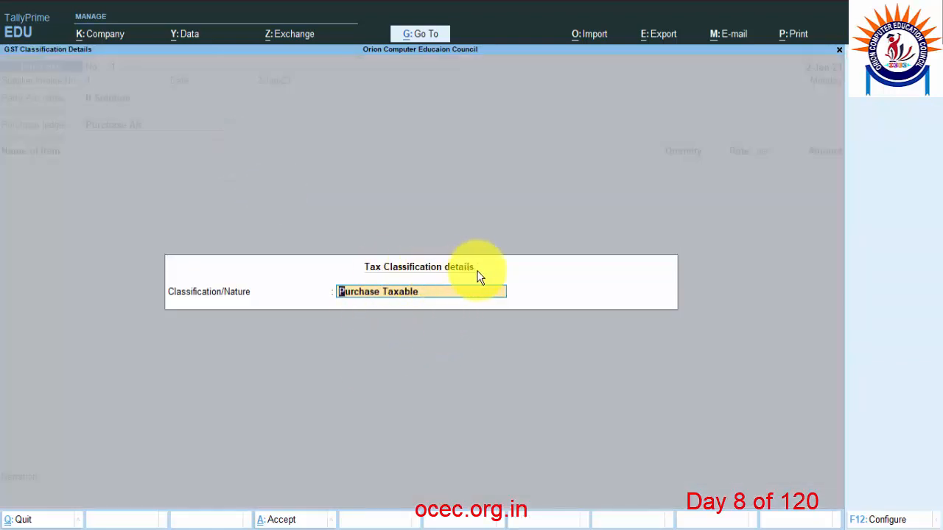
key("Return")
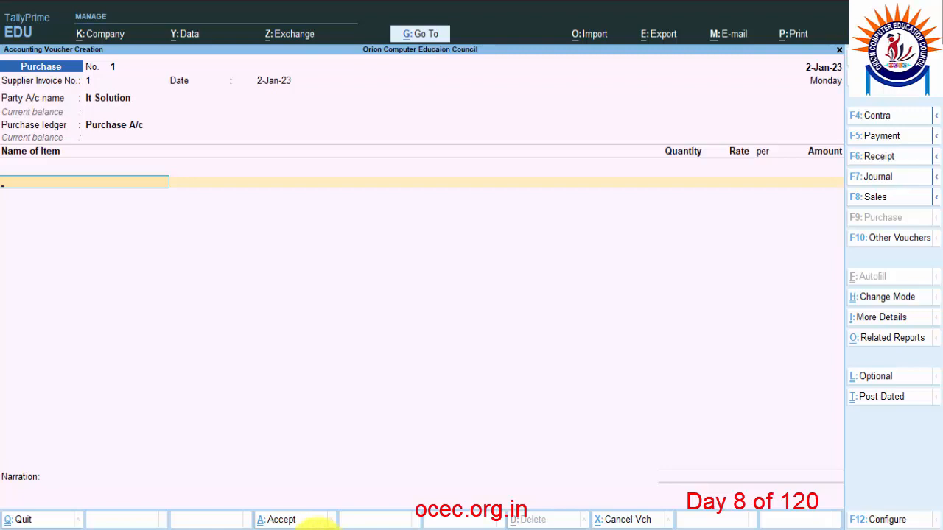
key("alt+Tab")
left_click_drag(215, 428, 273, 427)
left_click_drag(476, 428, 548, 428)
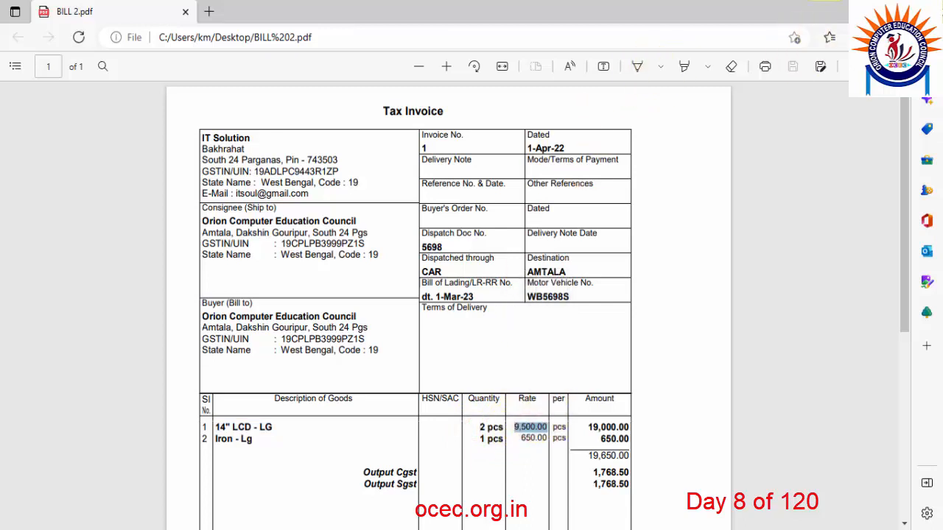
key("alt+Tab")
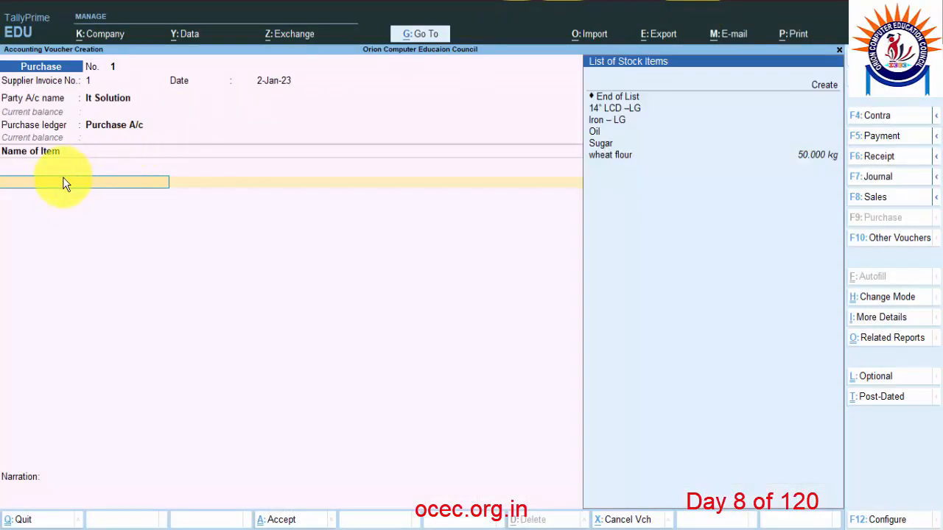
Add 14" LCD –LG as the first item with quantity 2 pcs.
left_click(610, 109)
key("Return")
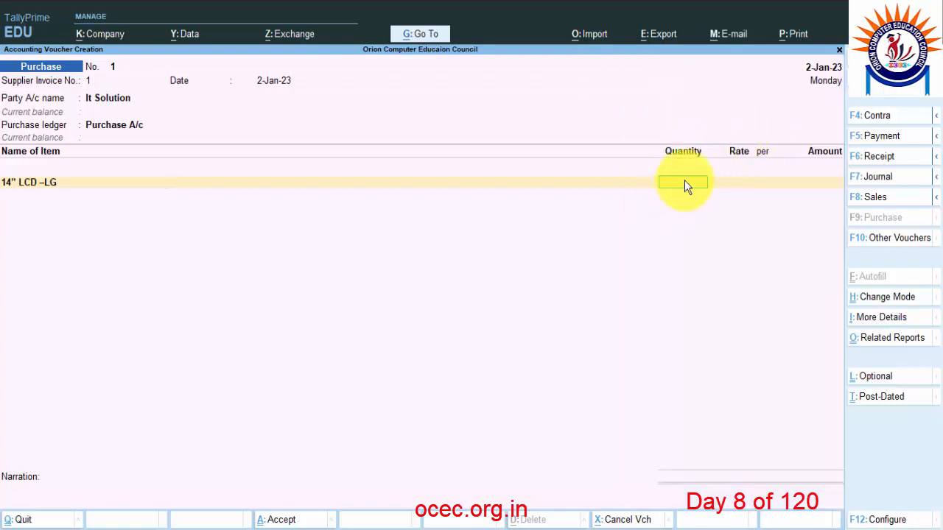
type("2")
key("Return")
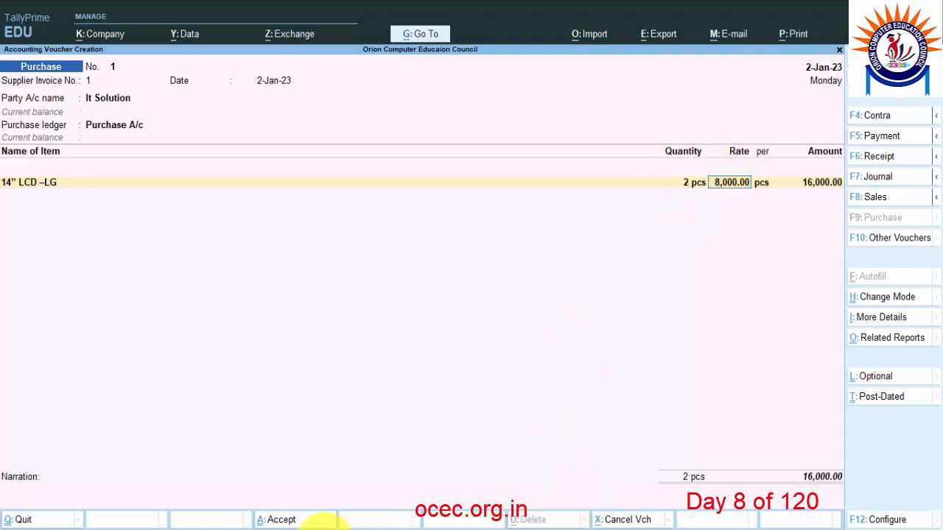
Look up the first item's rate of 9,500.00 on the invoice PDF.
left_click(302, 520)
key("alt+Tab")
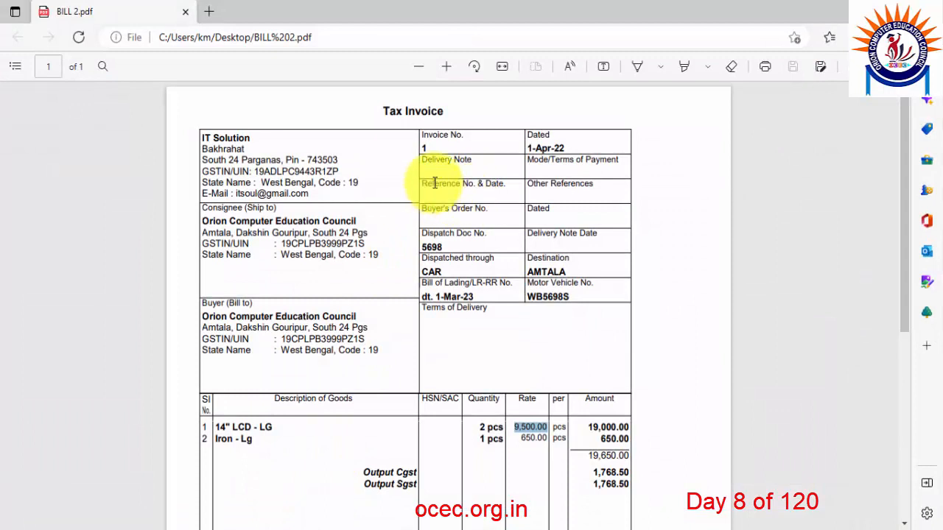
left_click(517, 433)
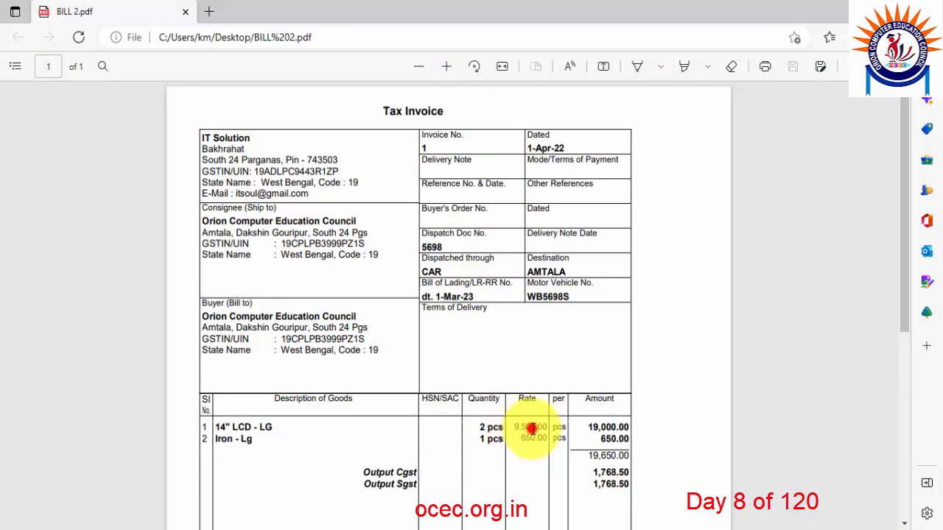
double_click(520, 428)
key("alt+Tab")
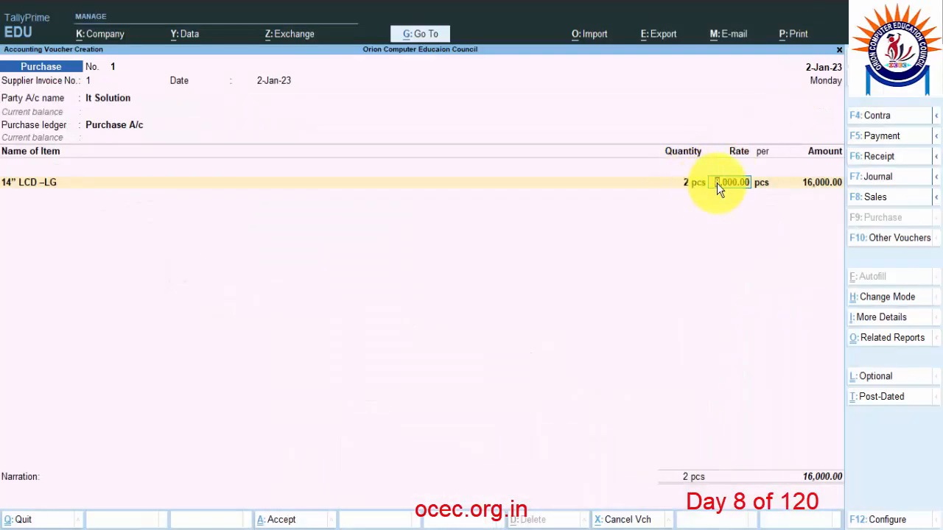
Set the 14" LCD –LG rate to 9,500 so the amount is 19,000.00, opening a second row.
type("9500")
key("Return")
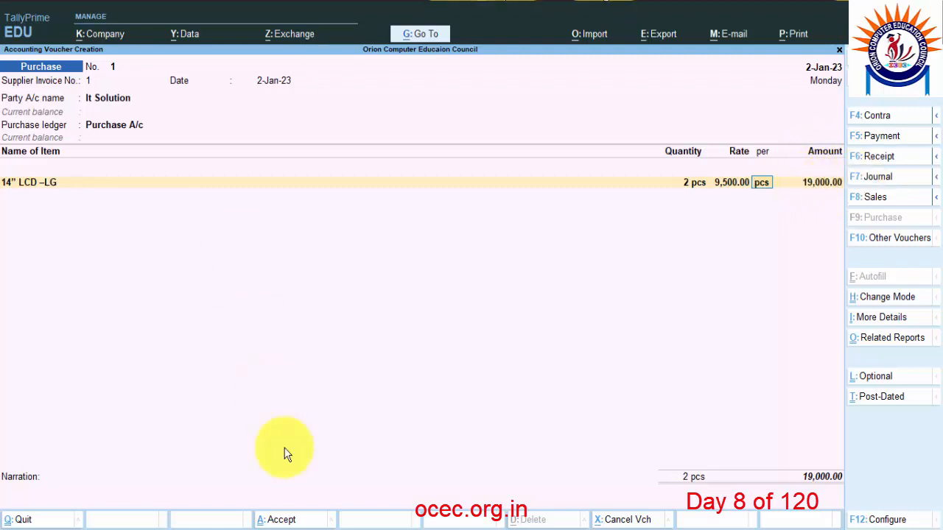
left_click(804, 188)
key("Return")
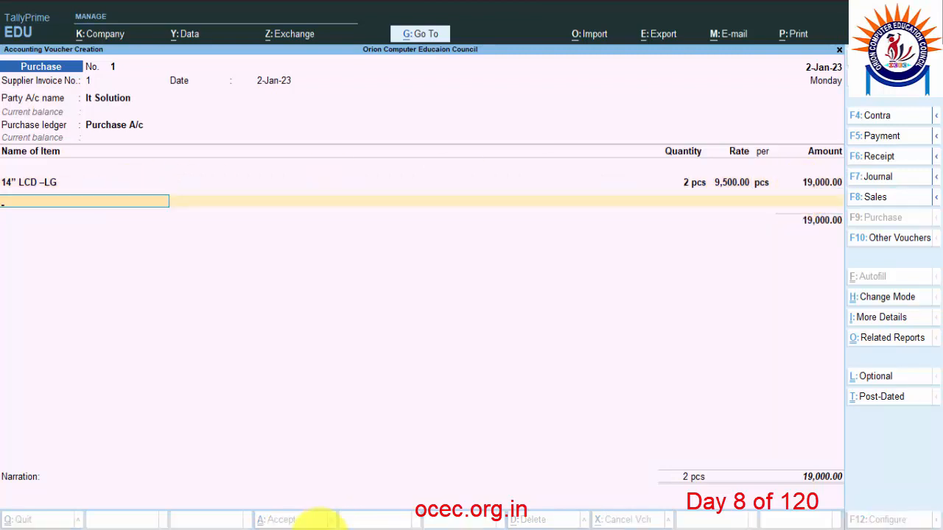
left_click(320, 523)
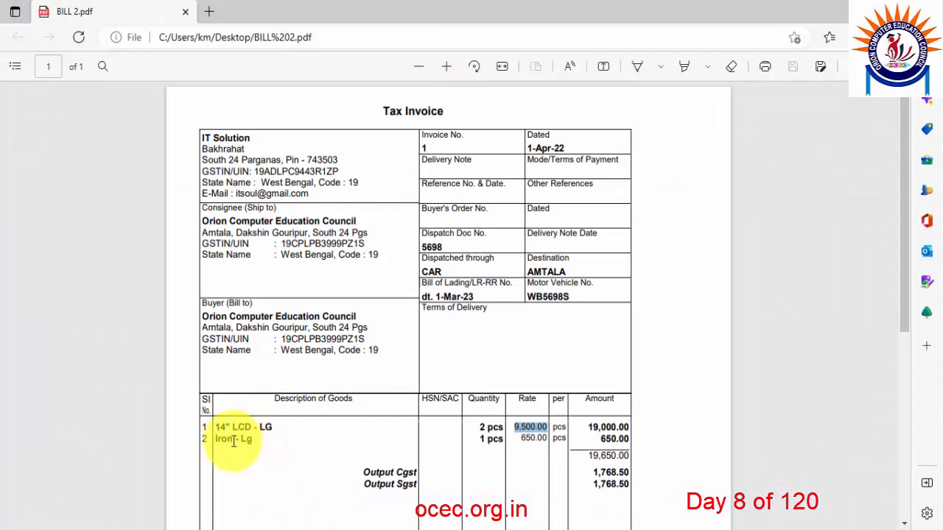
Check the second item Iron - Lg with its quantity and 650.00 rate on the invoice.
left_click_drag(217, 441, 255, 439)
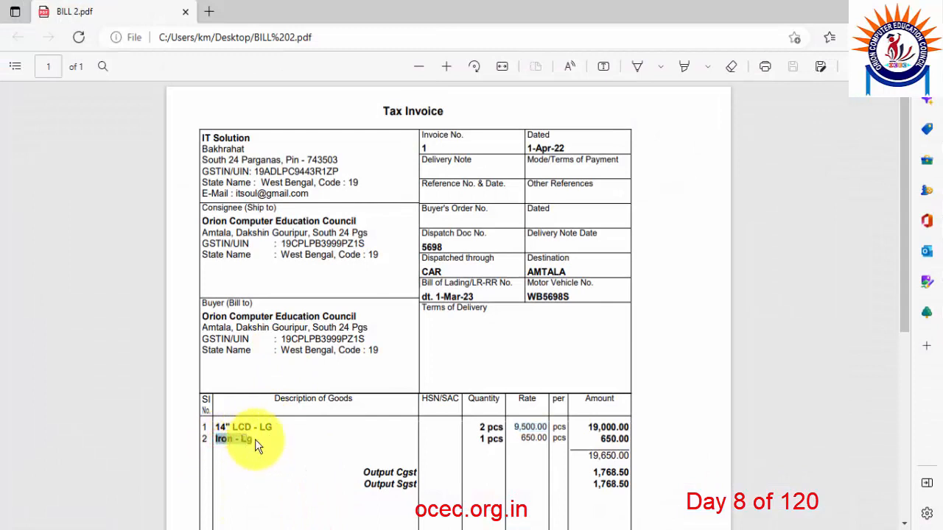
left_click(483, 439)
left_click(539, 437)
right_click(538, 436)
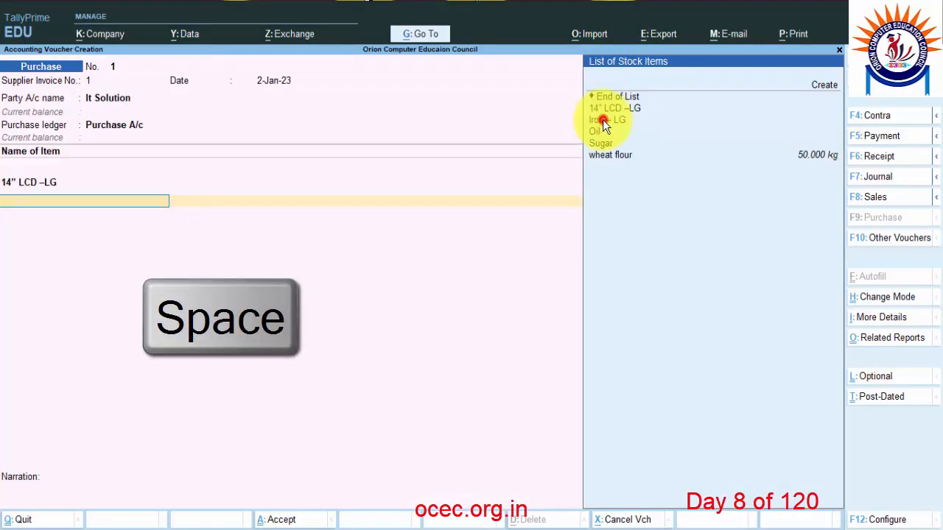
Add Iron – LG as the second item at 1 pcs and rate 650.00.
left_click(638, 119)
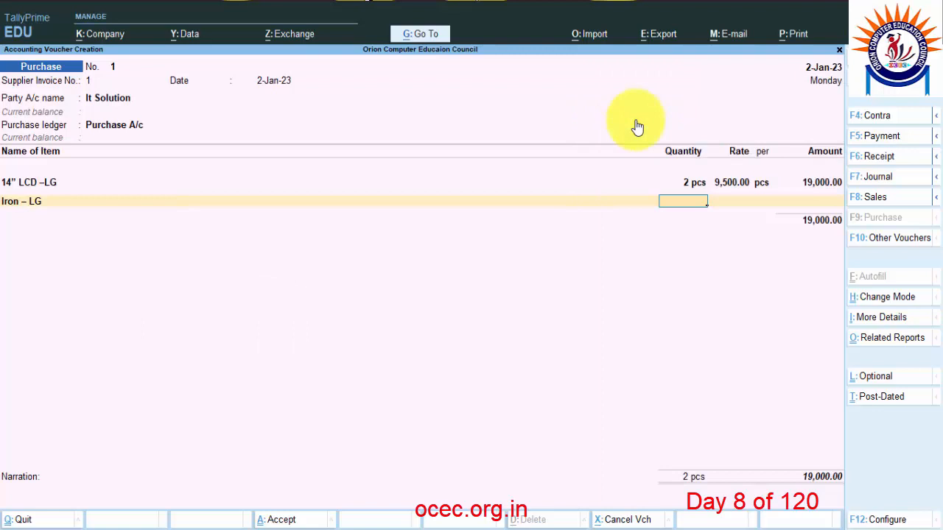
type("1")
key("Return")
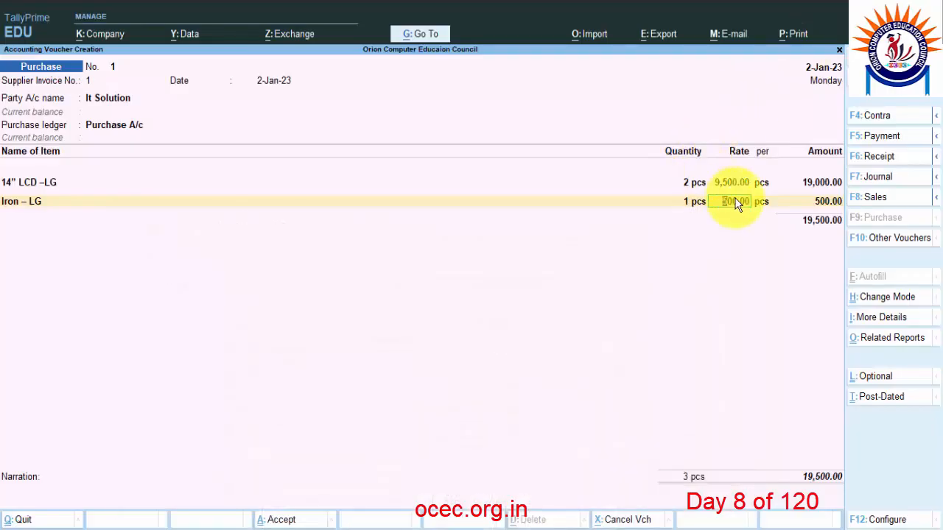
type("650")
key("Return")
key("Return")
key("Return")
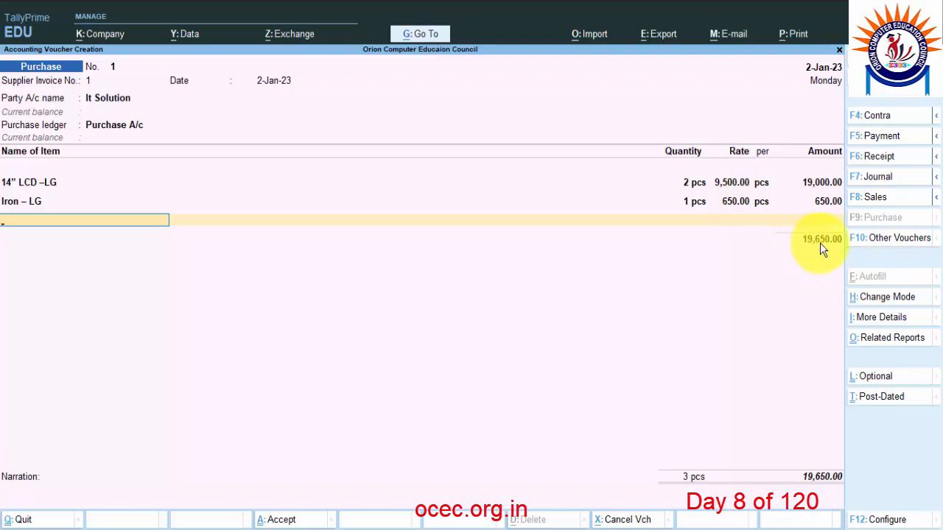
key("Return")
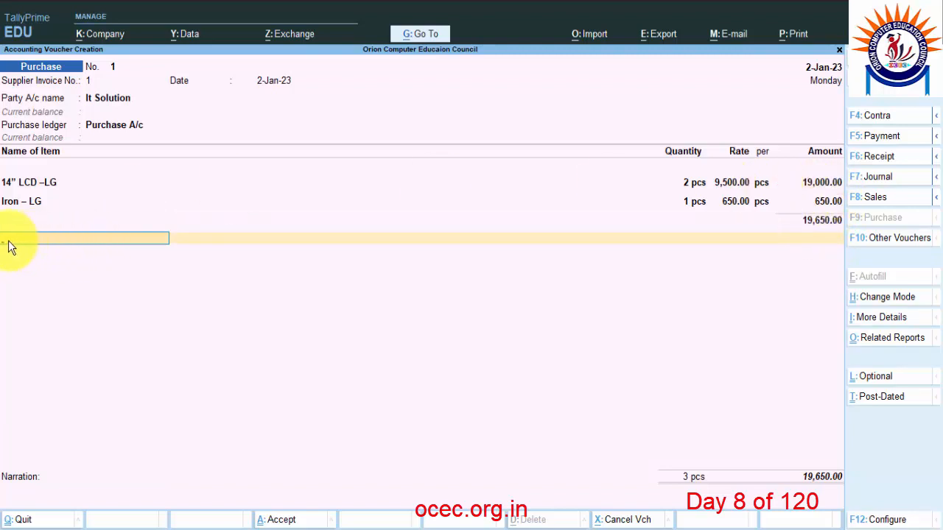
Close the stock item list at 19,650.00 and bring up the ledger accounts list.
left_click(20, 204)
key("Return")
key("Return")
key("Return")
key("Return")
key("Return")
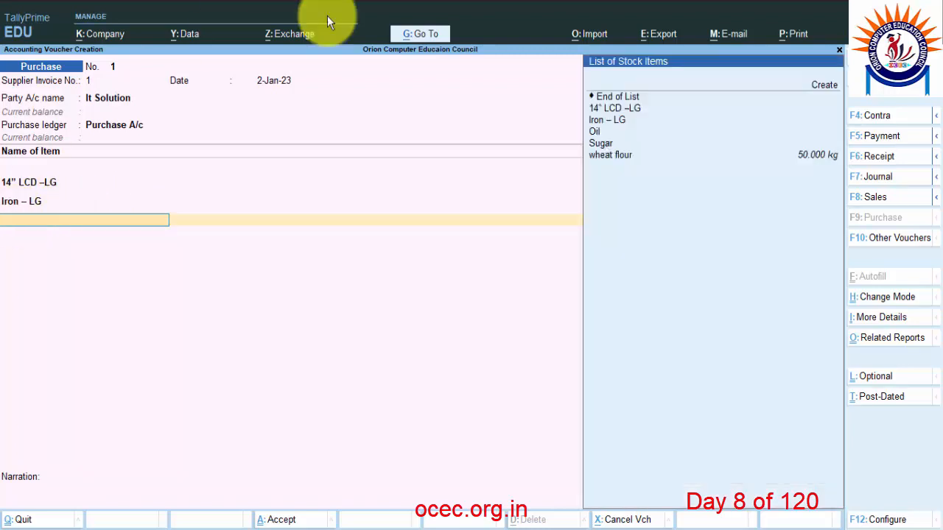
left_click(608, 100)
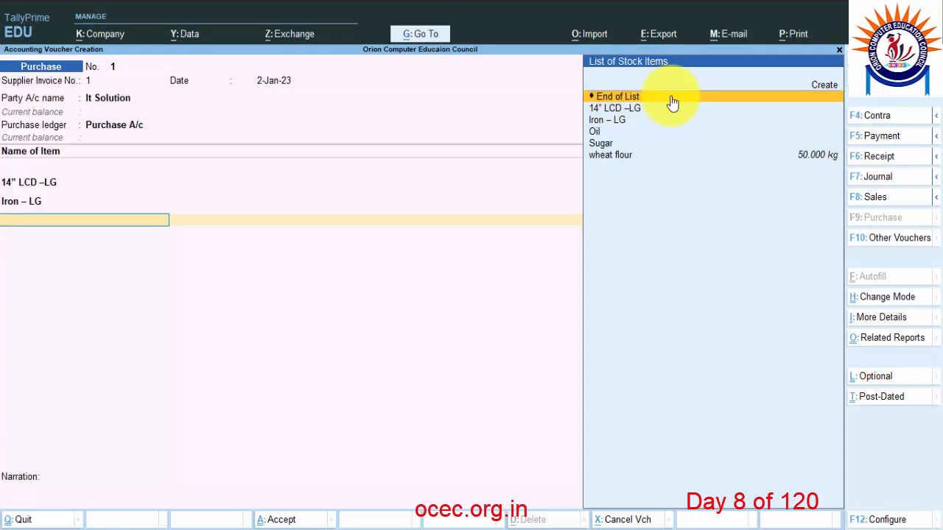
left_click(673, 100)
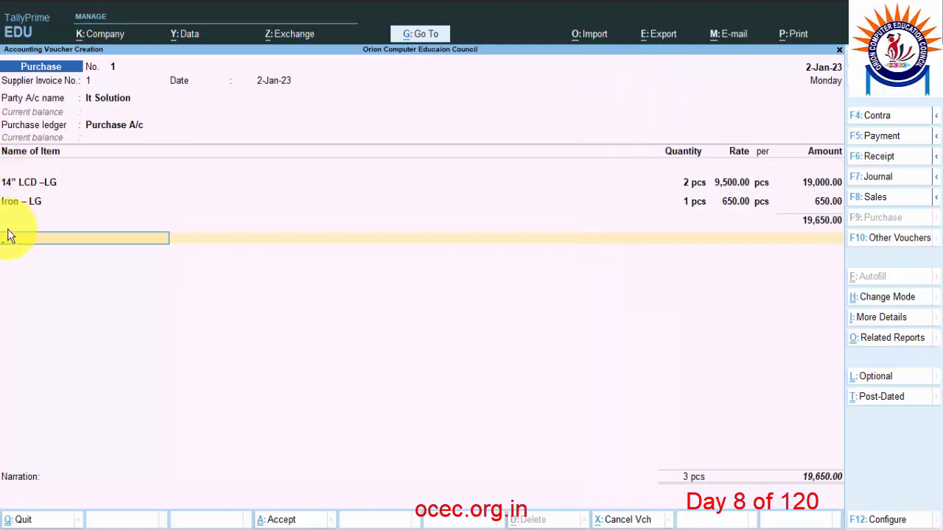
key("space")
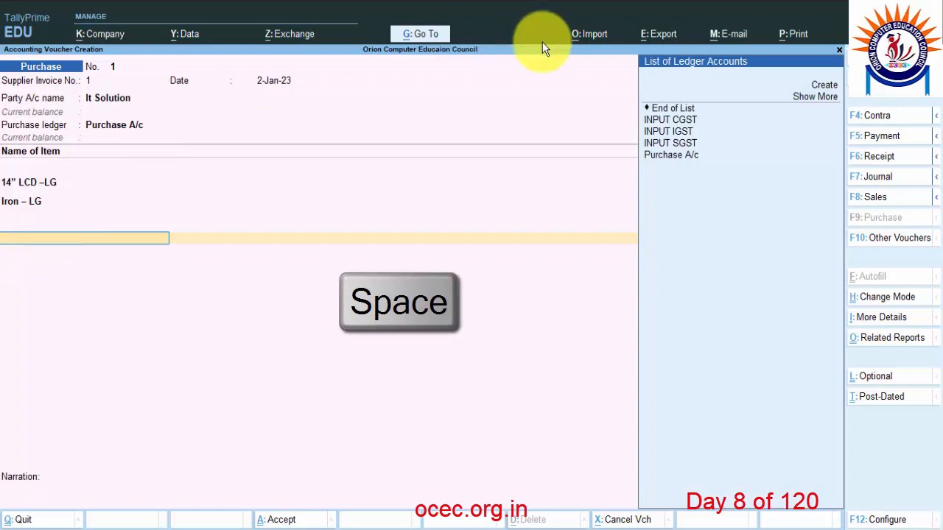
Add INPUT CGST and INPUT SGST ledgers at 1,768.50 each.
left_click(684, 122)
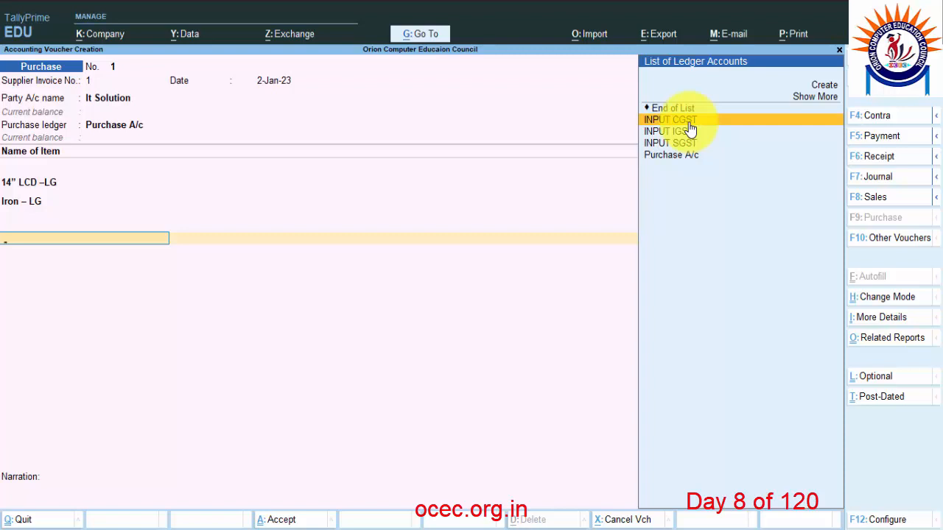
key("Return")
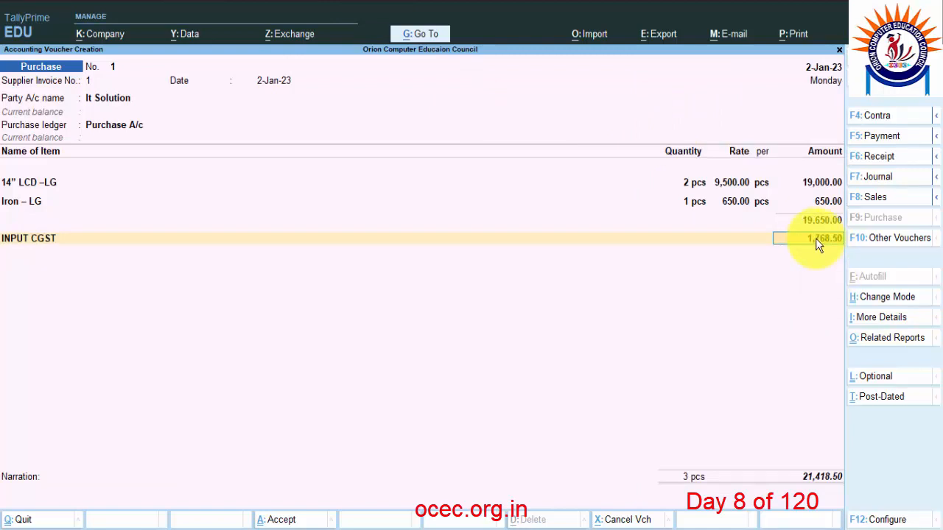
key("Return")
key("Up")
key("Up")
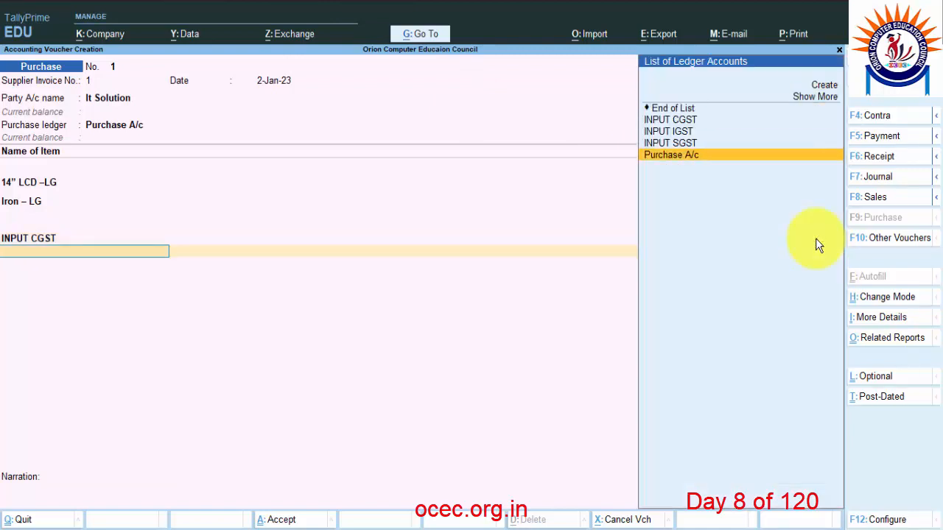
key("Return")
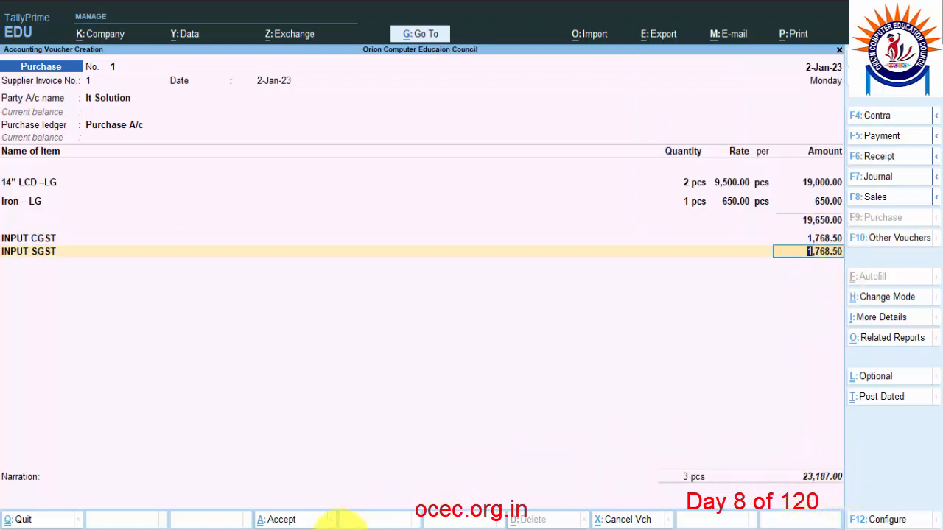
Check the 23,187.00 grand total in the BILL 2.pdf supplier invoice.
key("alt+Tab")
scroll(637, 412, "down", 5)
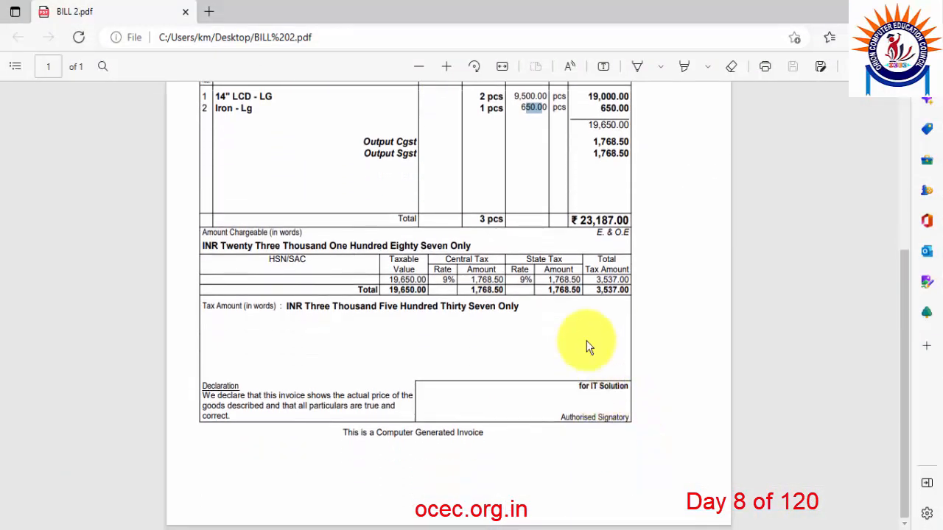
left_click(582, 221)
left_click_drag(582, 221, 627, 221)
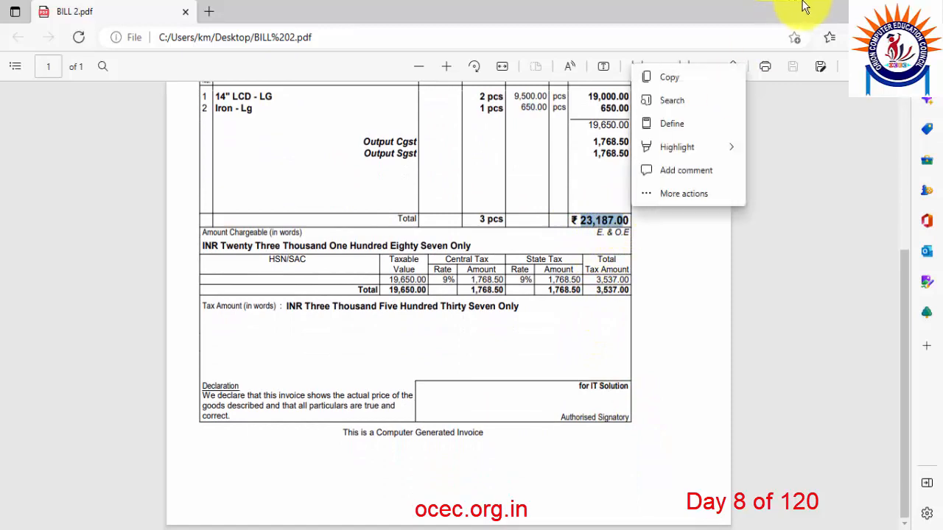
key("alt+Tab")
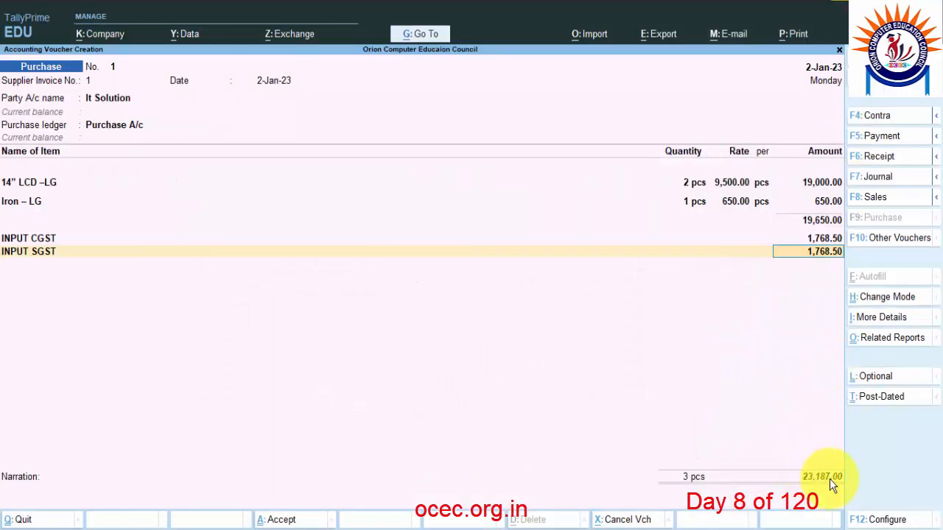
Set Bill-wise New Ref 1 for 23,187.00 and save purchase voucher 1.
key("Return")
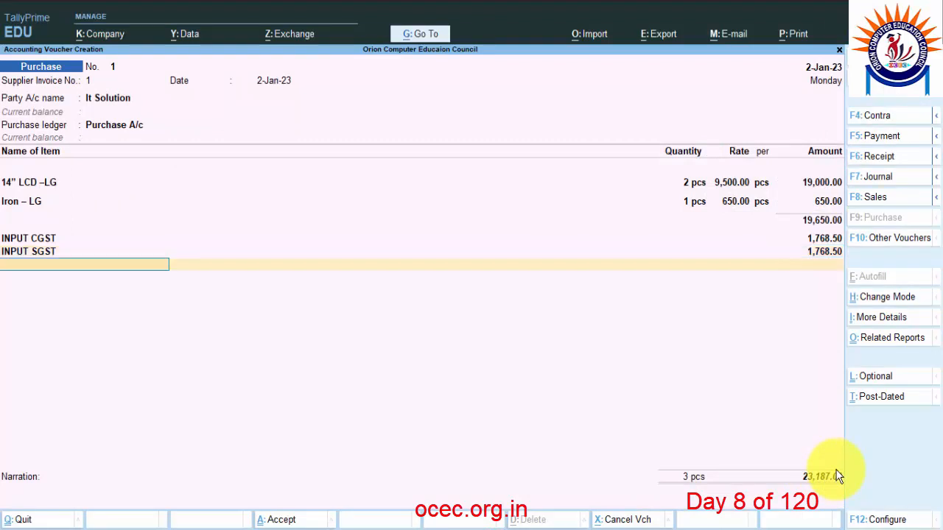
key("Return")
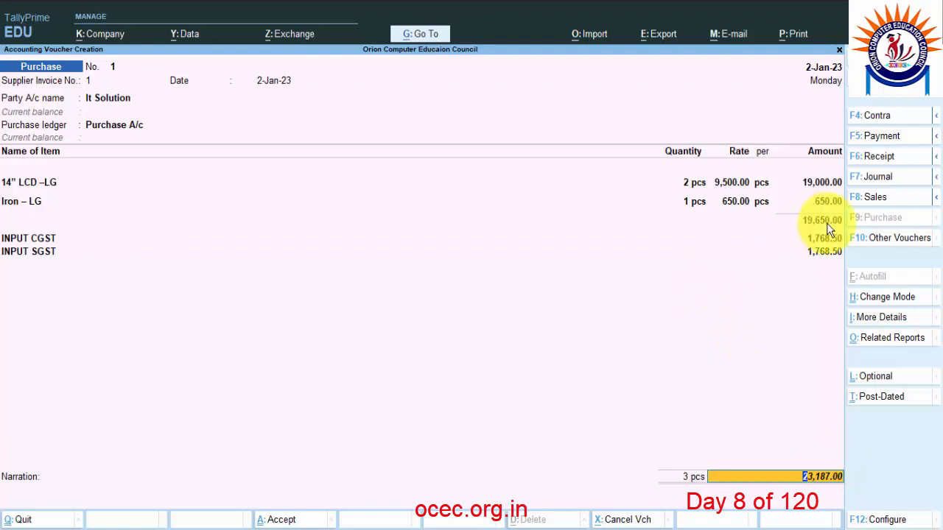
left_click(806, 238)
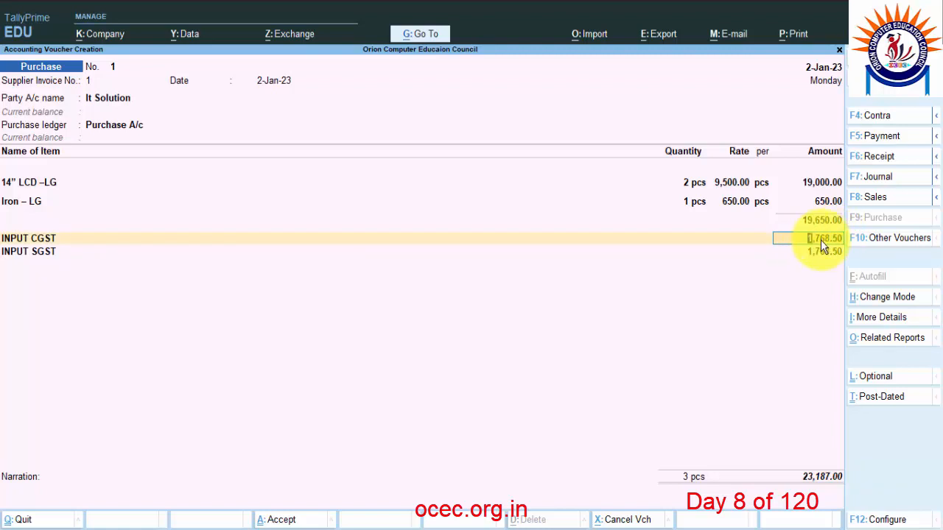
key("Return")
key("Return")
key("Return")
key("Return")
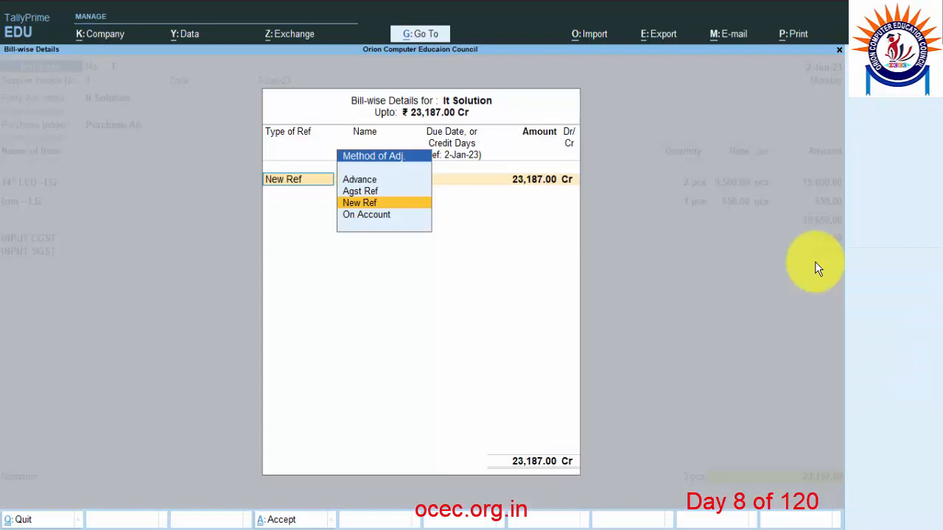
key("Return")
key("Return")
key("Return")
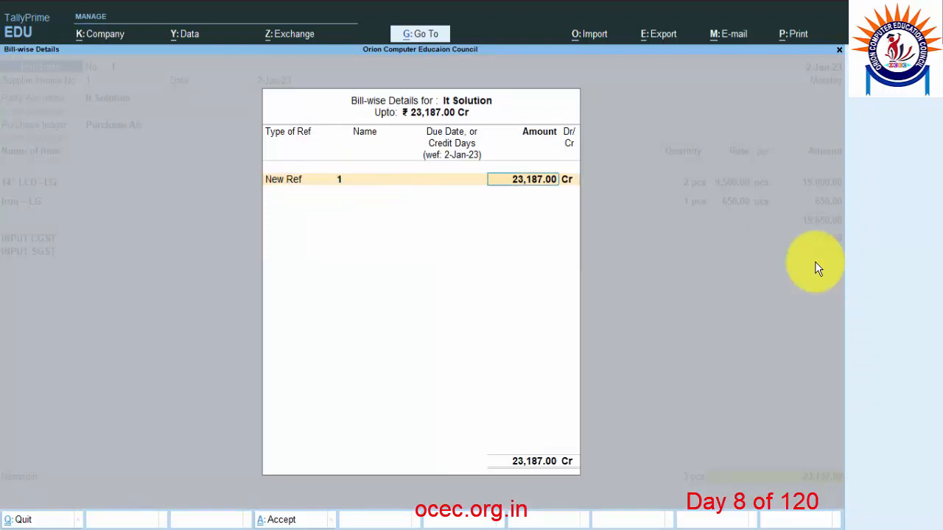
key("Return")
key("Return")
key("Return")
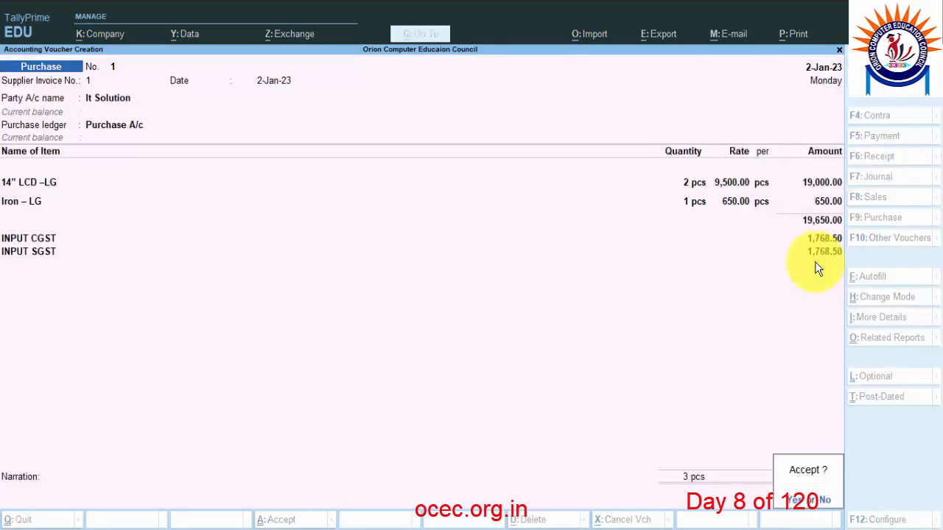
key("Return")
Verify Stock Summary shows 14" LCD –LG at 2 pcs and Iron – LG at 1 pcs.
key("Escape")
key("Return")
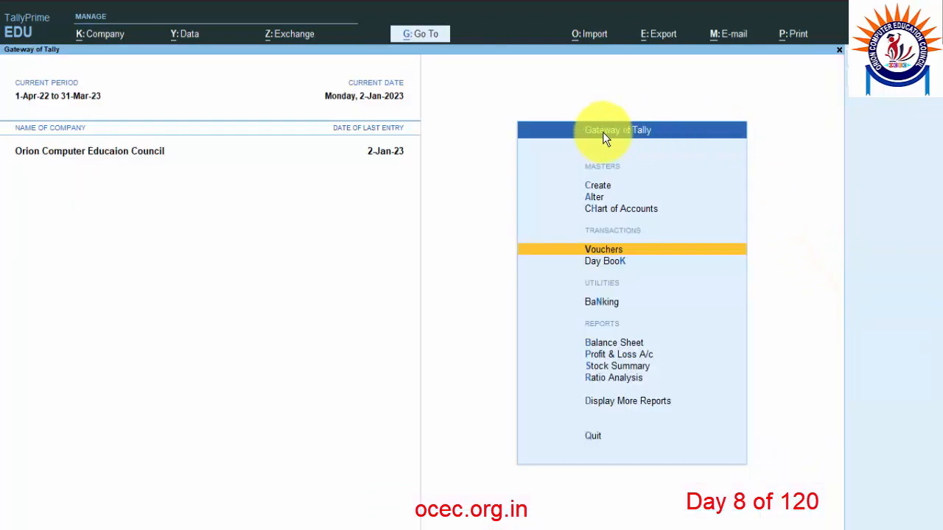
left_click(621, 368)
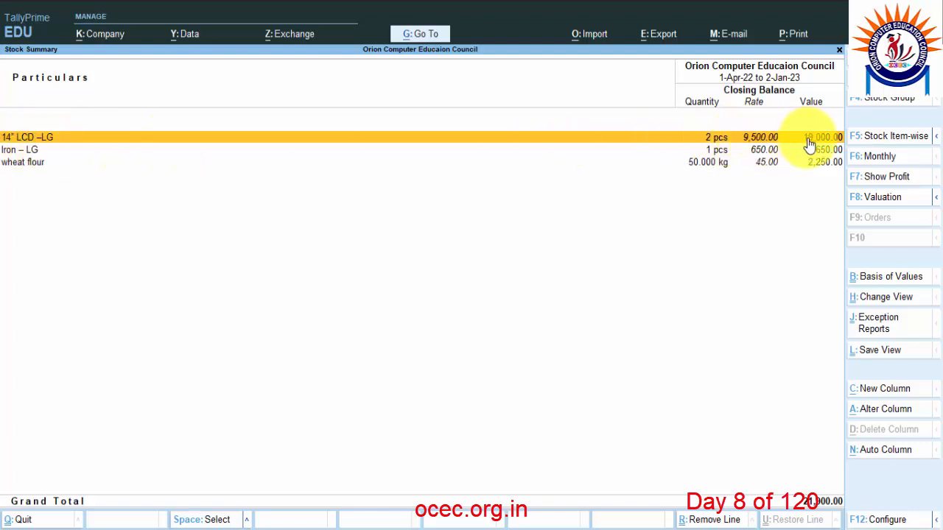
left_click(35, 151)
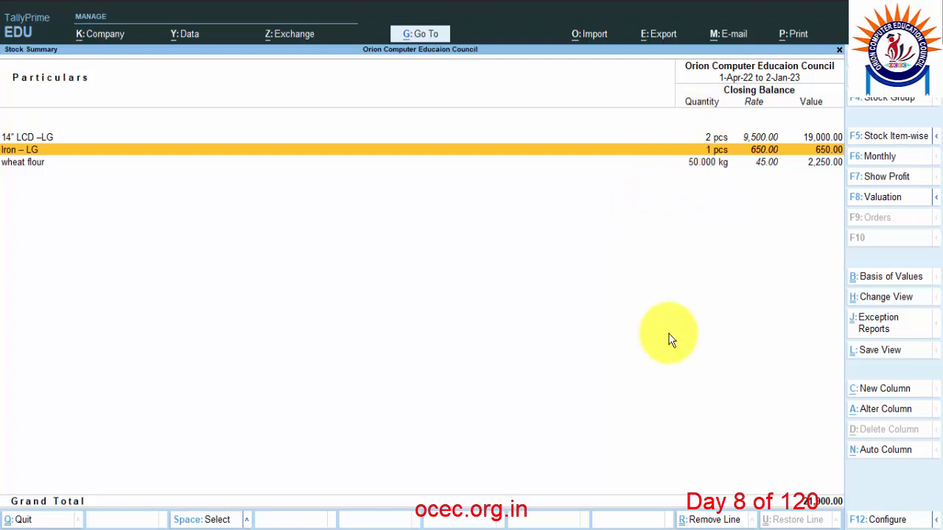
key("Escape")
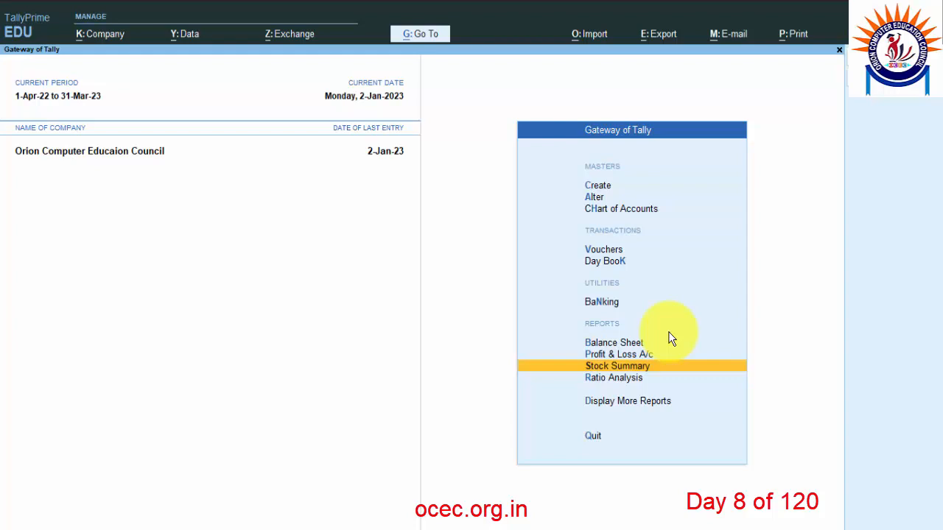
key("Escape")
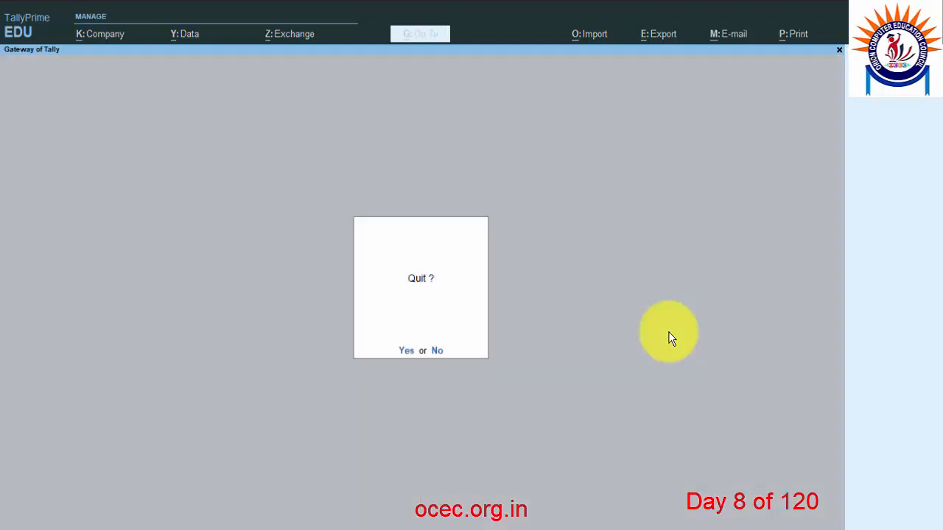
key("Escape")
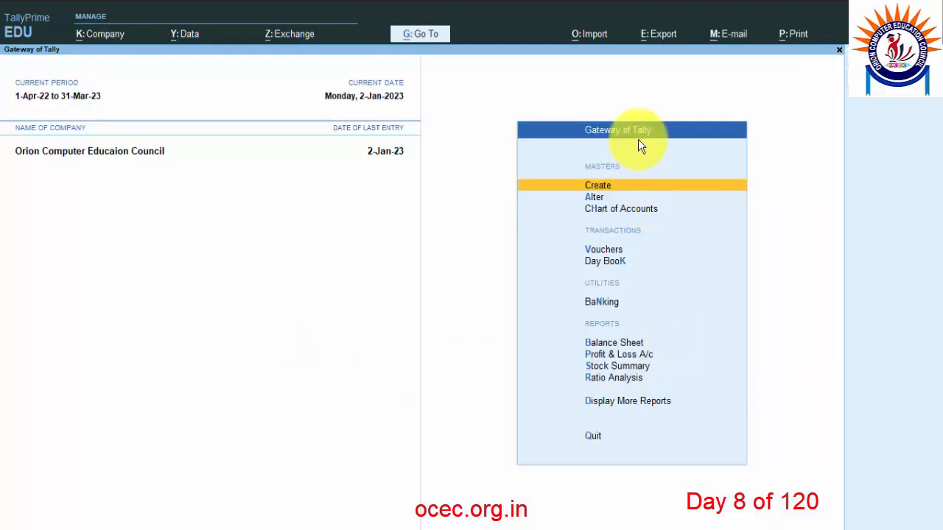
left_click(317, 527)
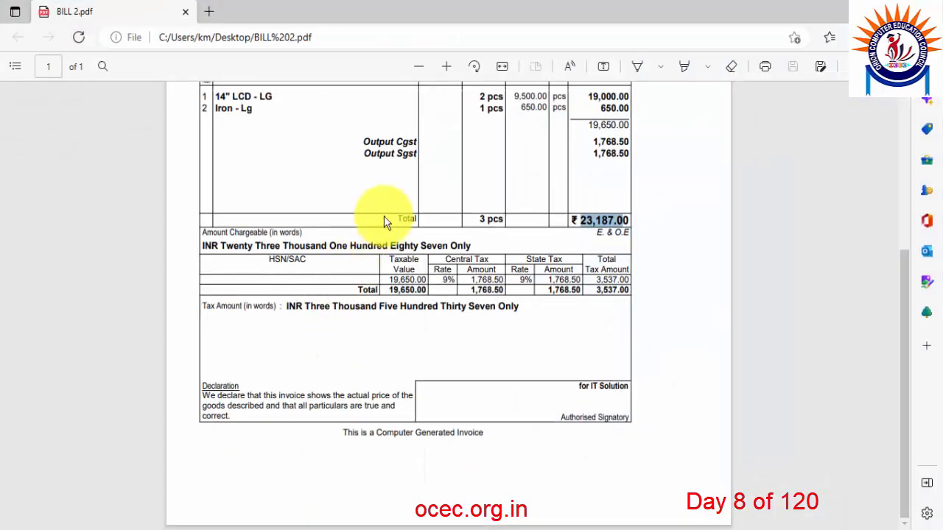
scroll(457, 317, "up", 5)
scroll(516, 393, "down", 5)
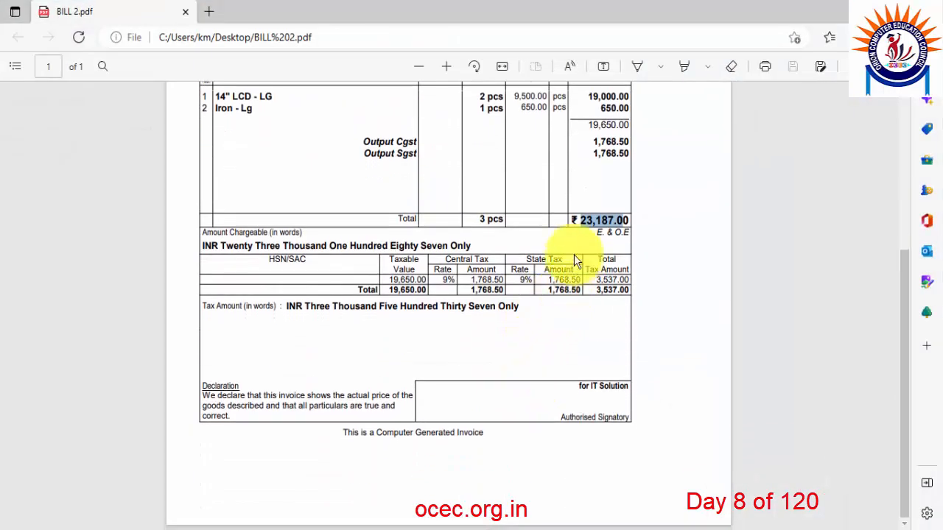
triple_click(588, 220)
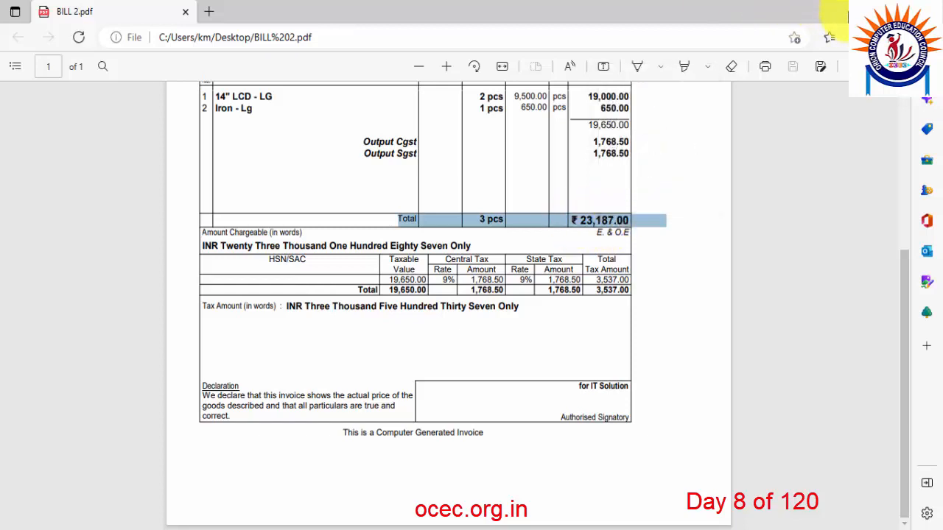
left_click(855, 11)
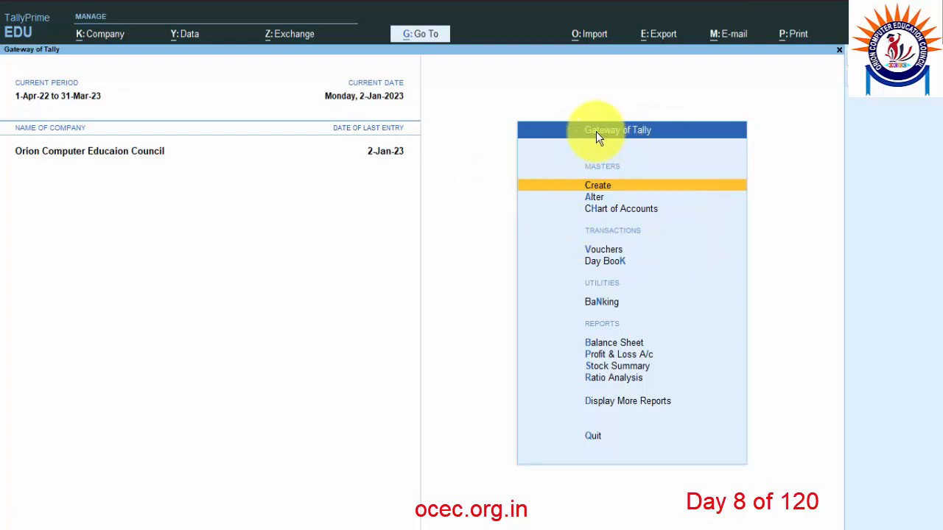
left_click(598, 402)
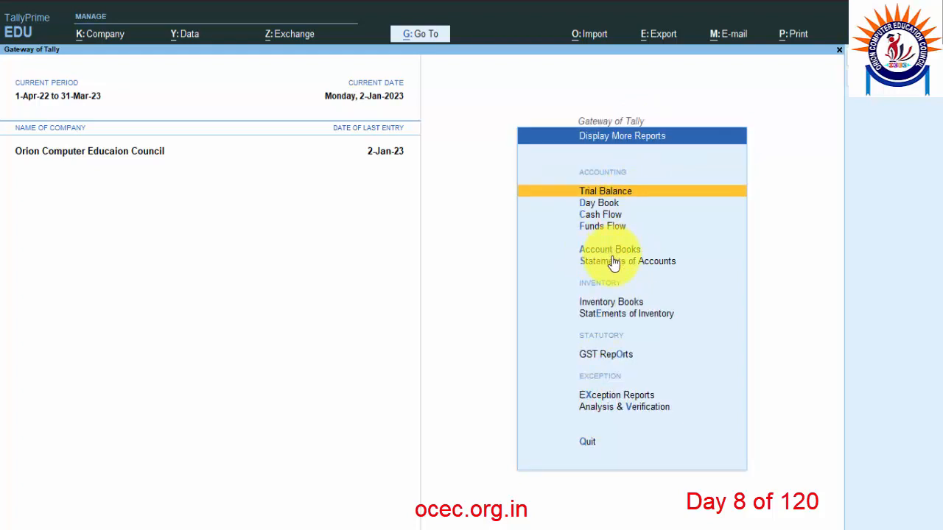
left_click(606, 262)
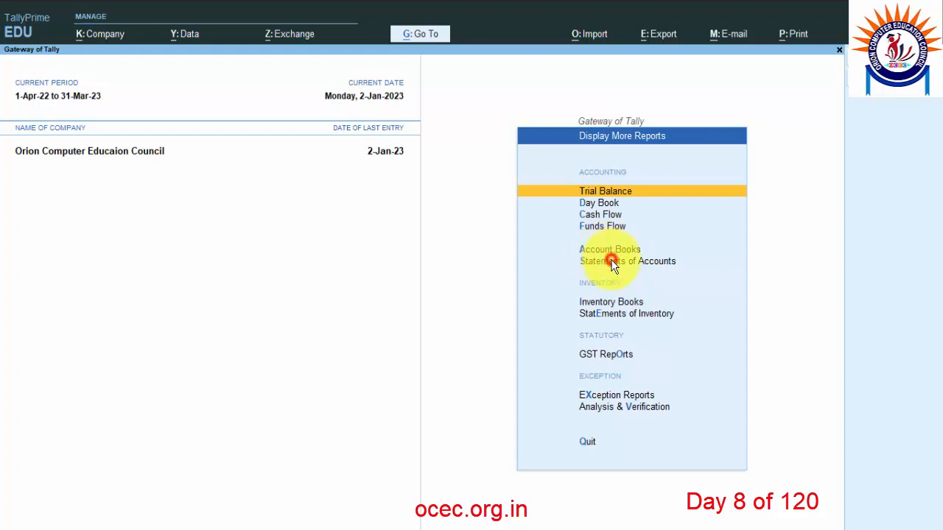
left_click(597, 294)
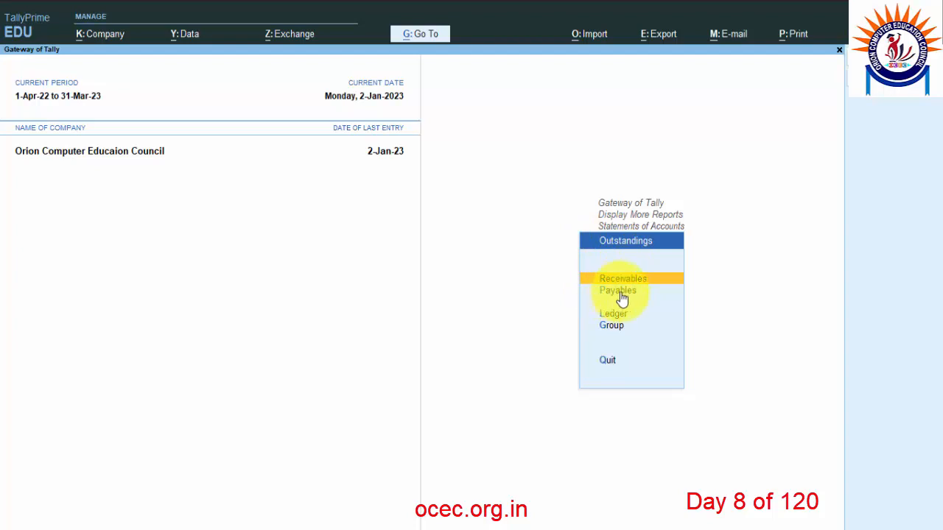
left_click(617, 292)
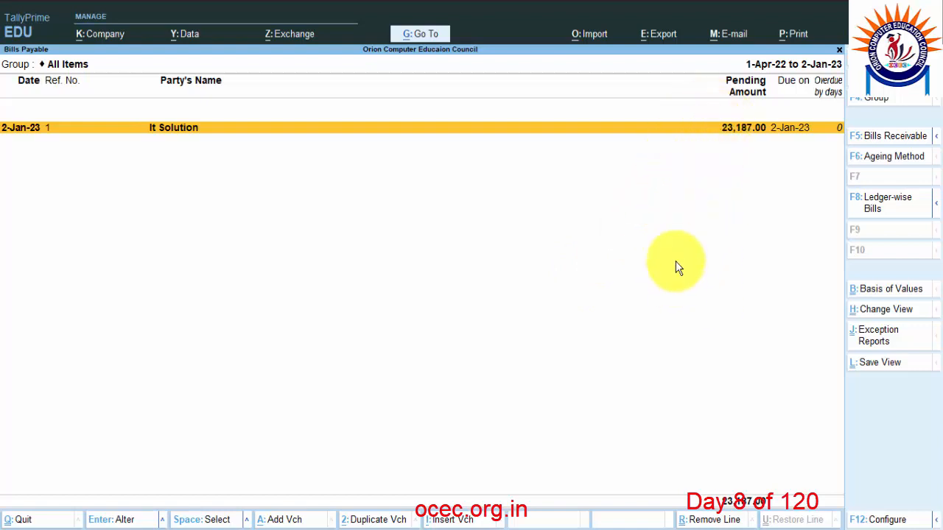
key("Escape")
key("Escape")
key("Escape")
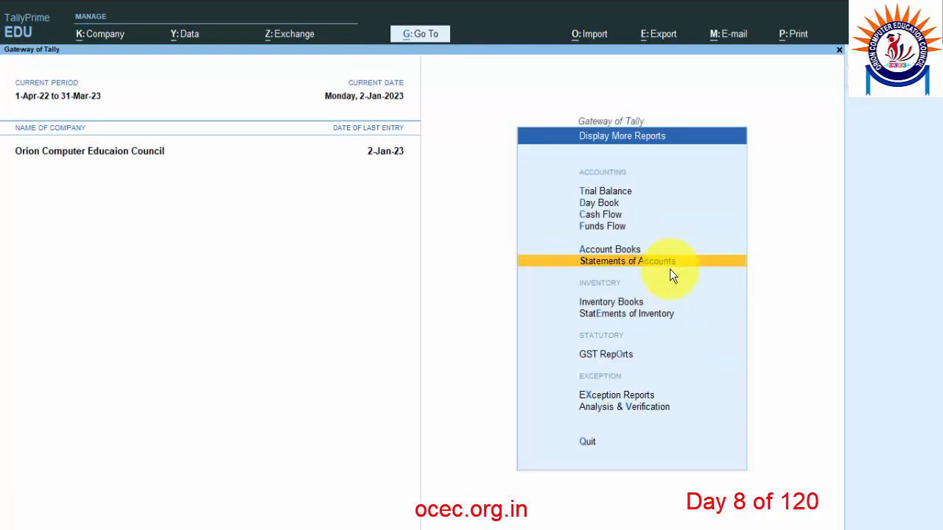
key("Escape")
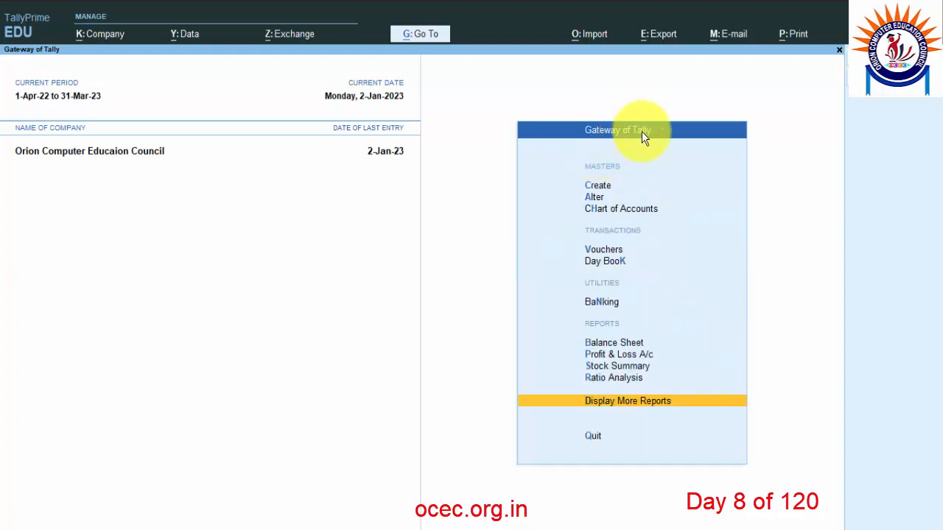
View the detailed Balance Sheet: Sundry Creditors 23,187.00, Duties & Taxes (-)3,537.00.
left_click(610, 346)
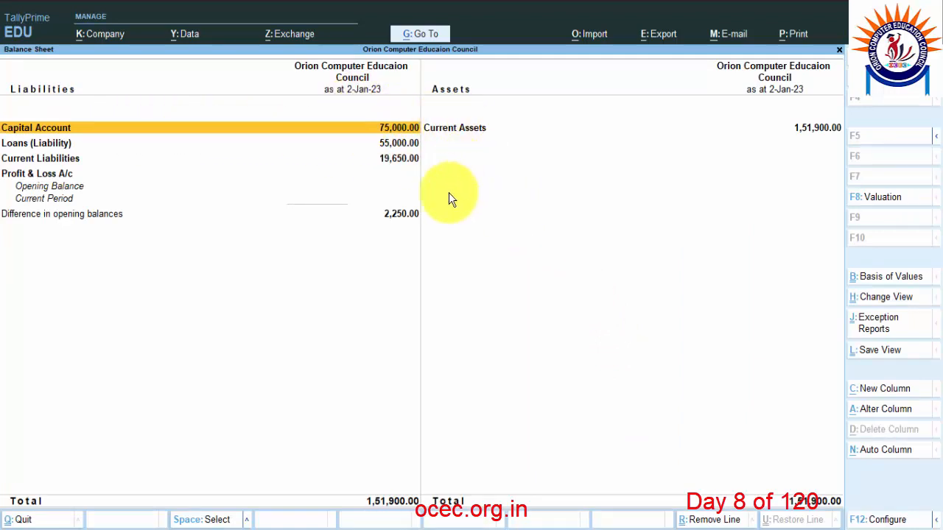
key("alt+F1")
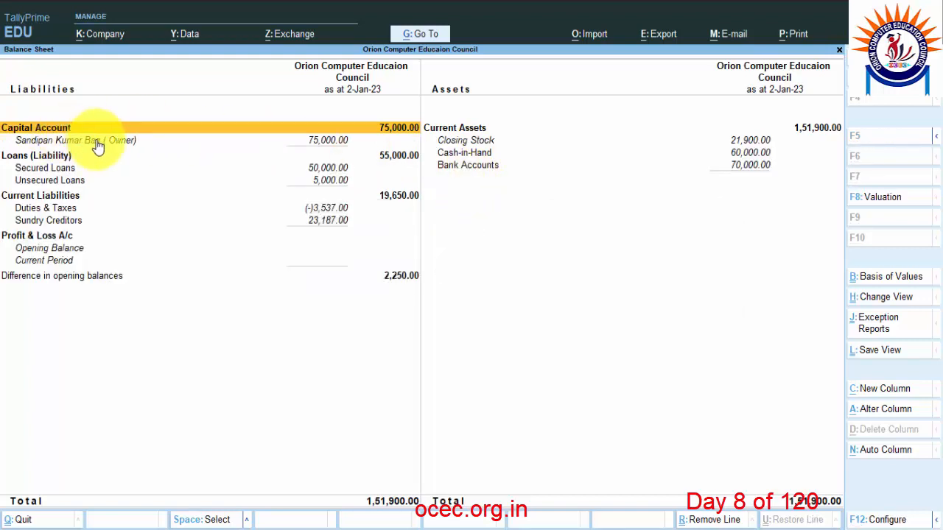
left_click(96, 168)
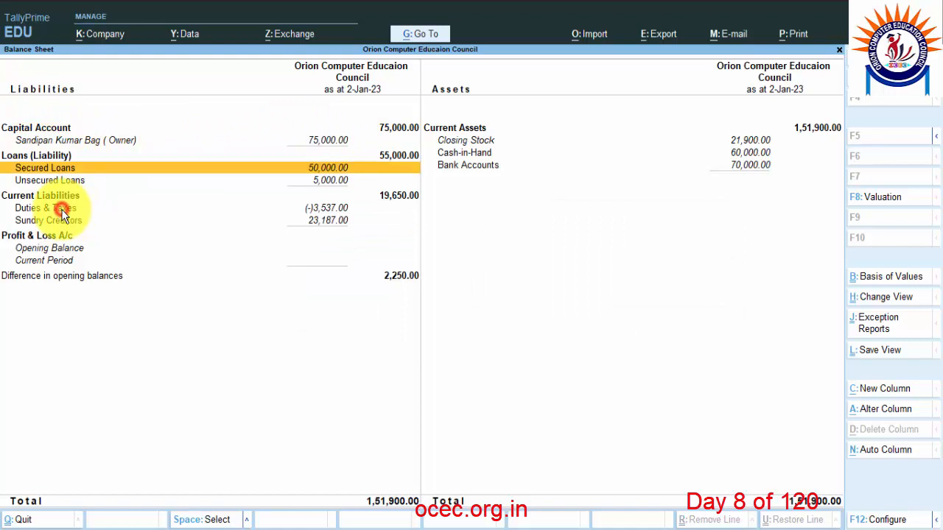
left_click(63, 212)
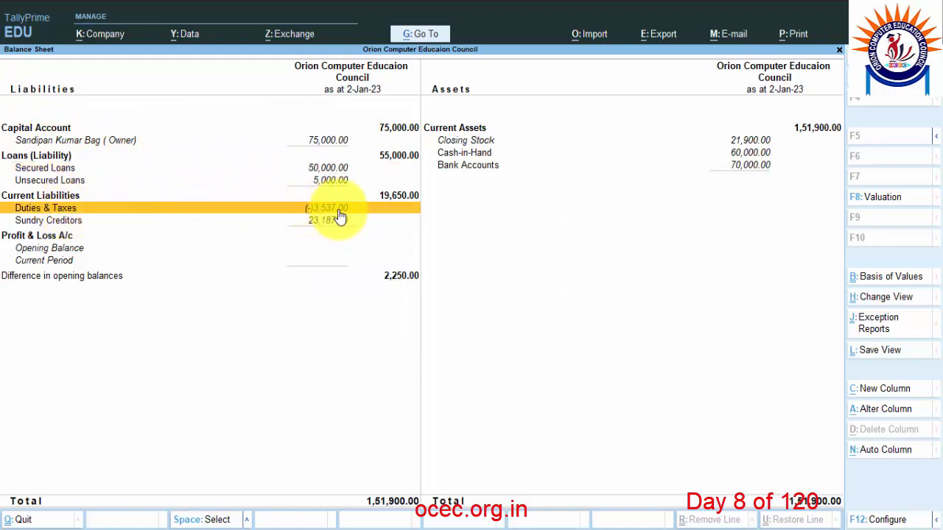
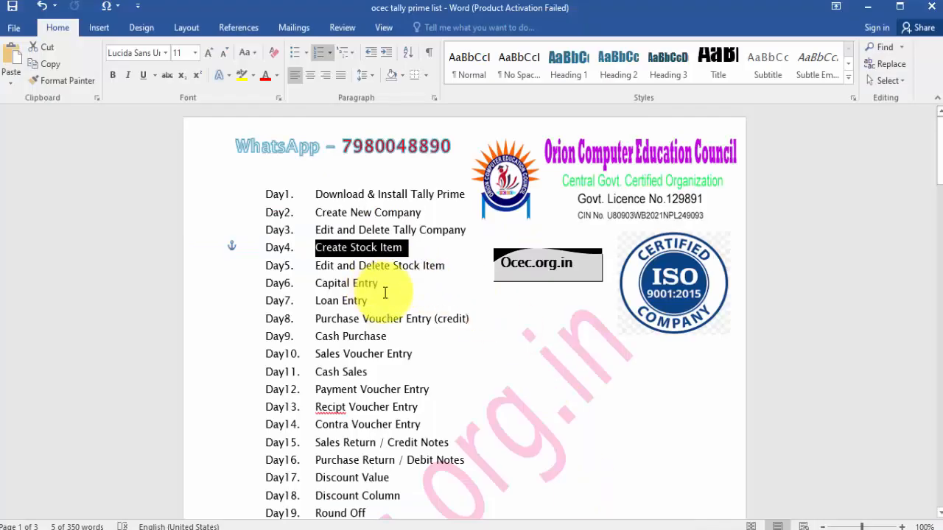
Highlight the Purchase Voucher Entry (credit) topic in the Word course list.
left_click(382, 291)
left_click_drag(390, 336, 313, 333)
left_click(472, 322)
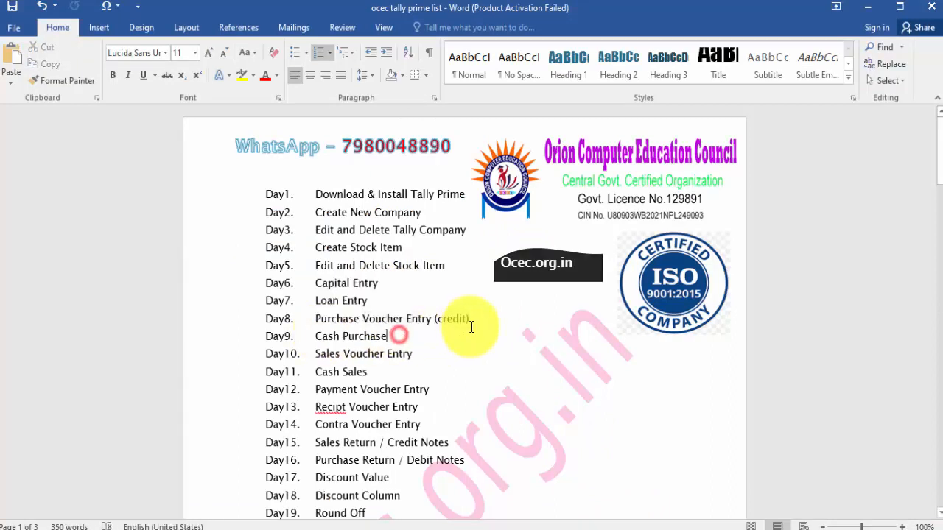
left_click_drag(472, 322, 314, 337)
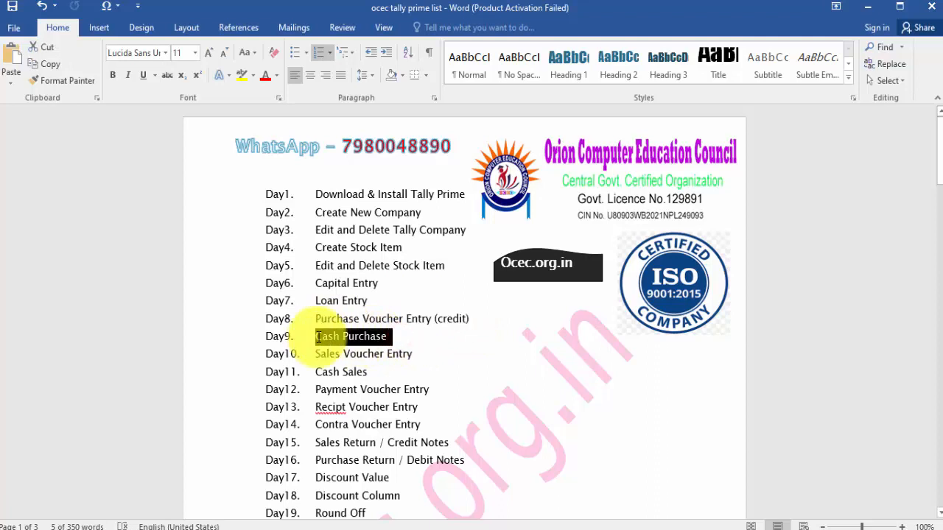
Minimize Word and TallyPrime so the desktop with the OCEC logo shows.
left_click(867, 8)
left_click(867, 7)
left_click(766, 135)
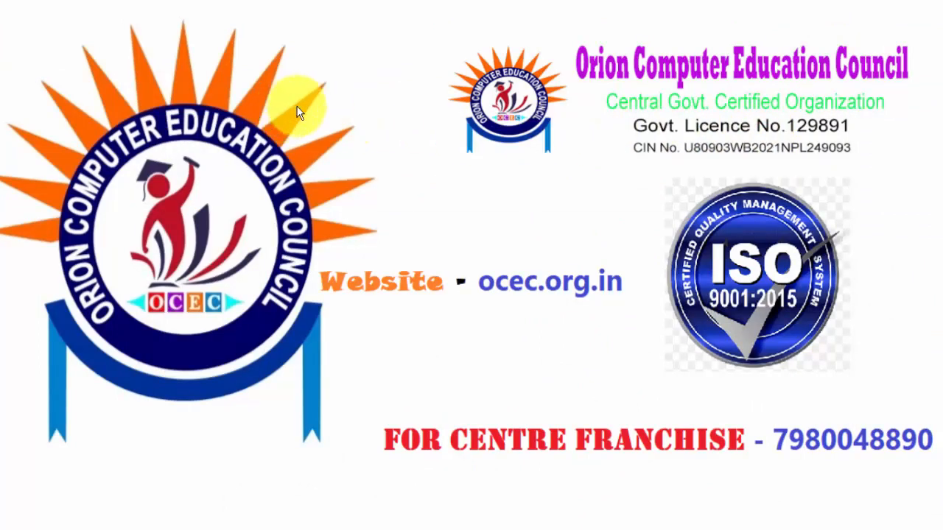